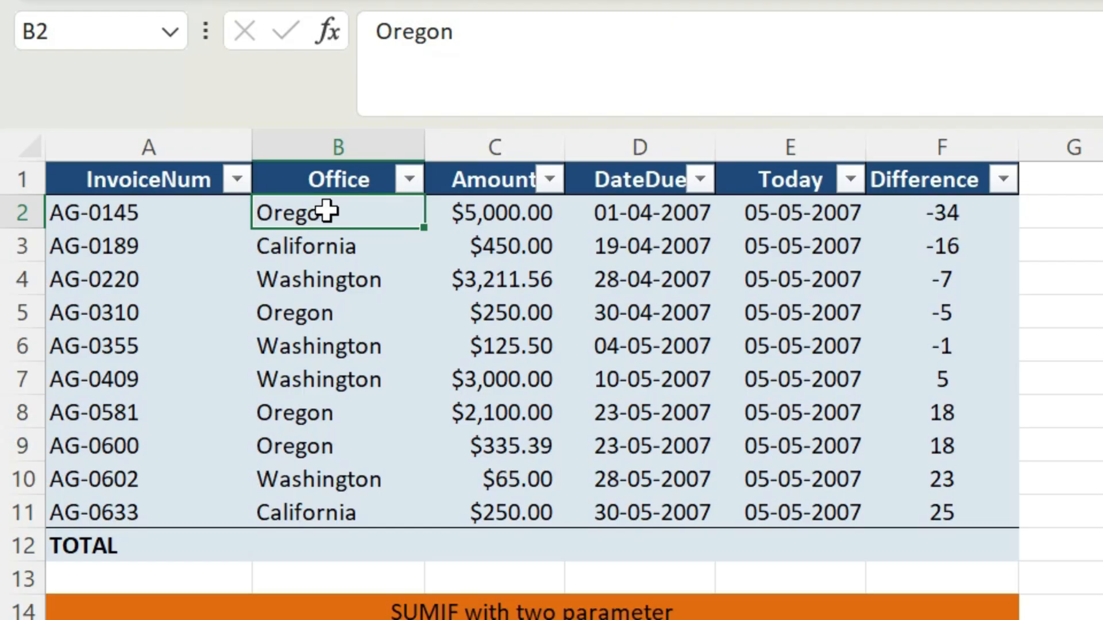
Step: Select the data cells of the Office, Amount, DateDue and Difference columns one after another to check their range names
{"action": "key", "text": "ctrl+shift+Down"}
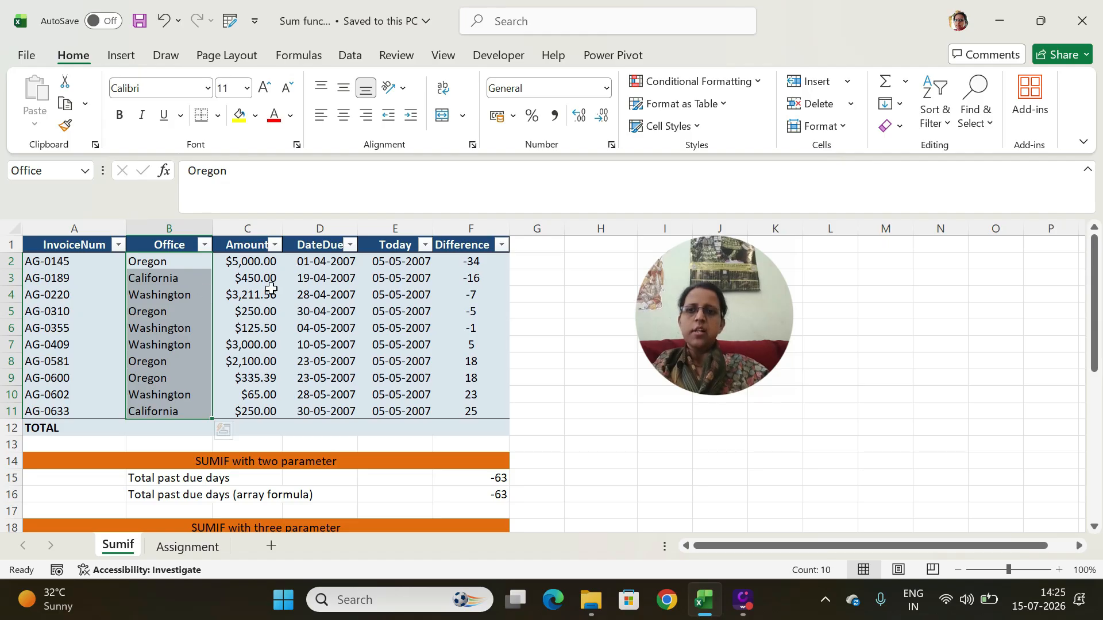
{"action": "left_click", "coordinate": [251, 260]}
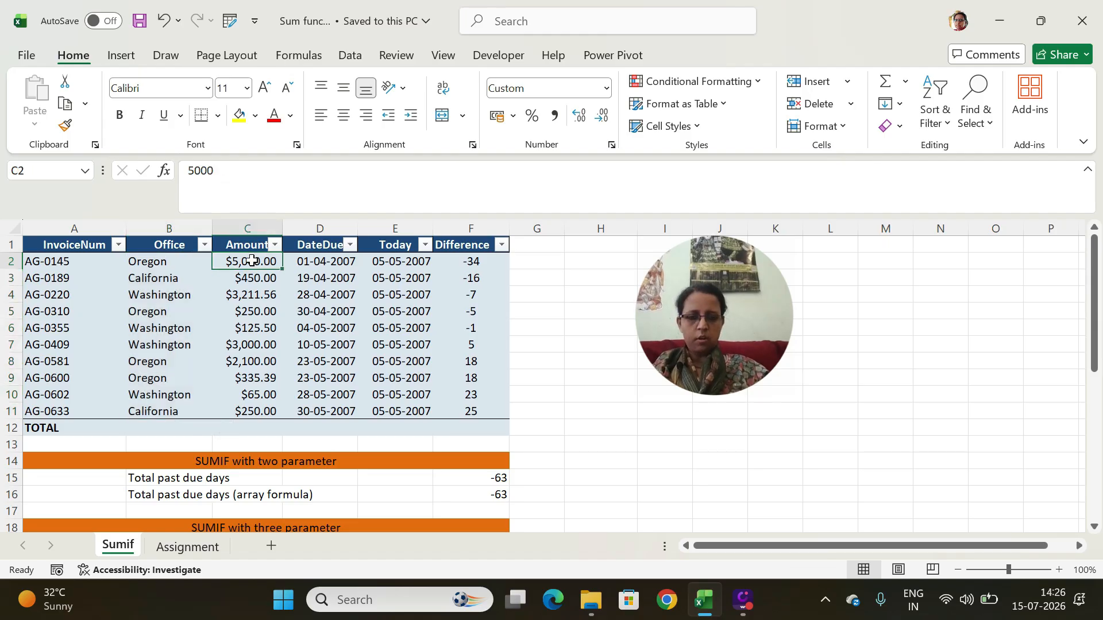
{"action": "key", "text": "ctrl+shift+Down"}
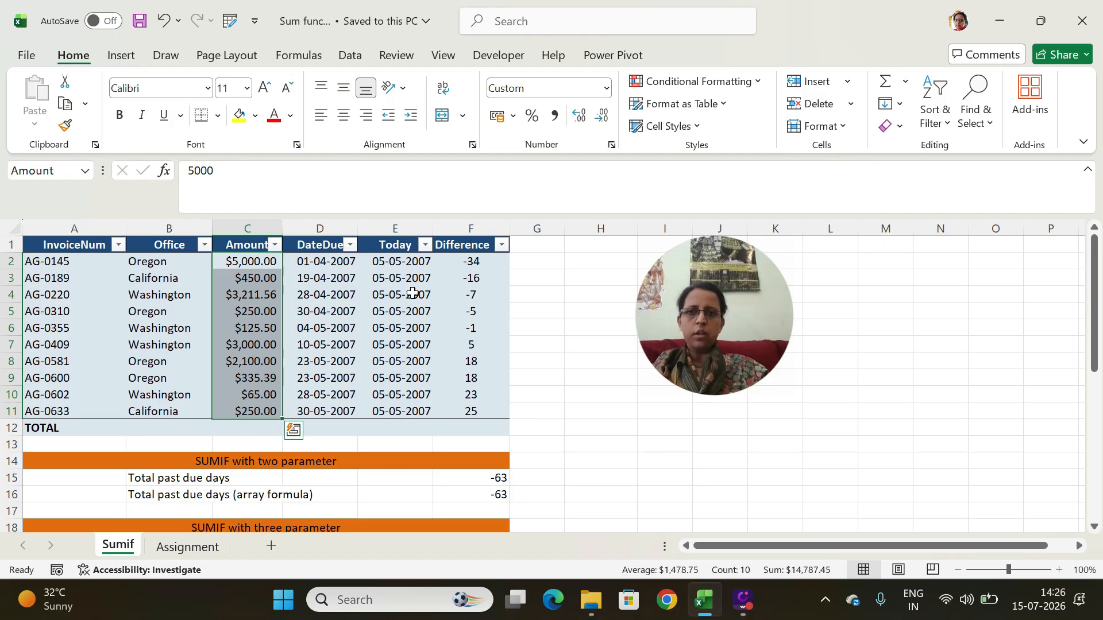
{"action": "left_click", "coordinate": [331, 265]}
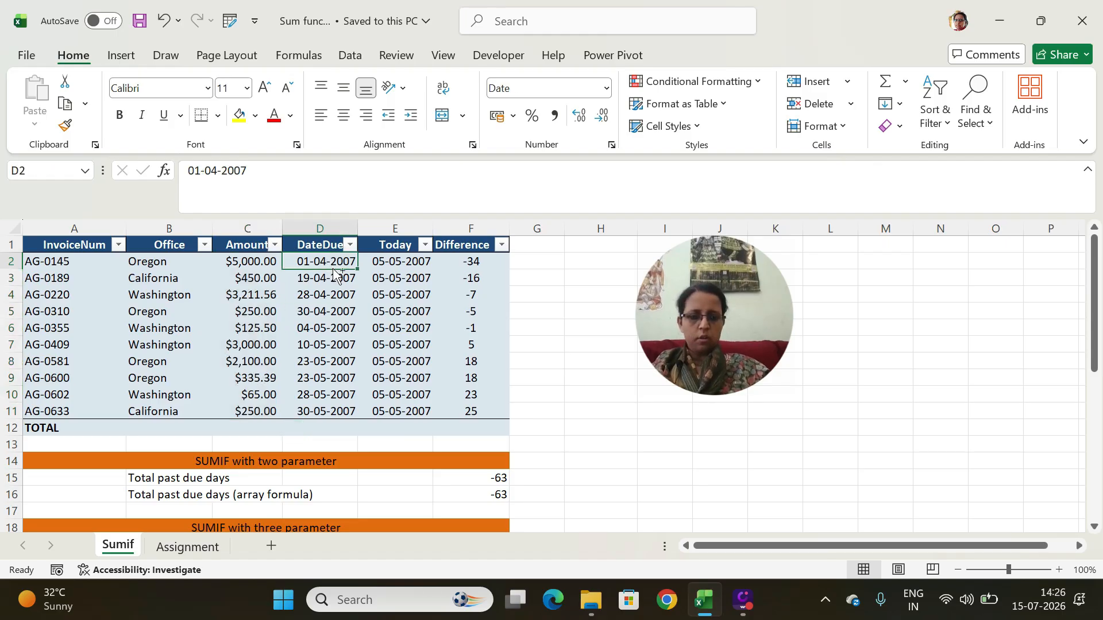
{"action": "key", "text": "ctrl+shift+Down"}
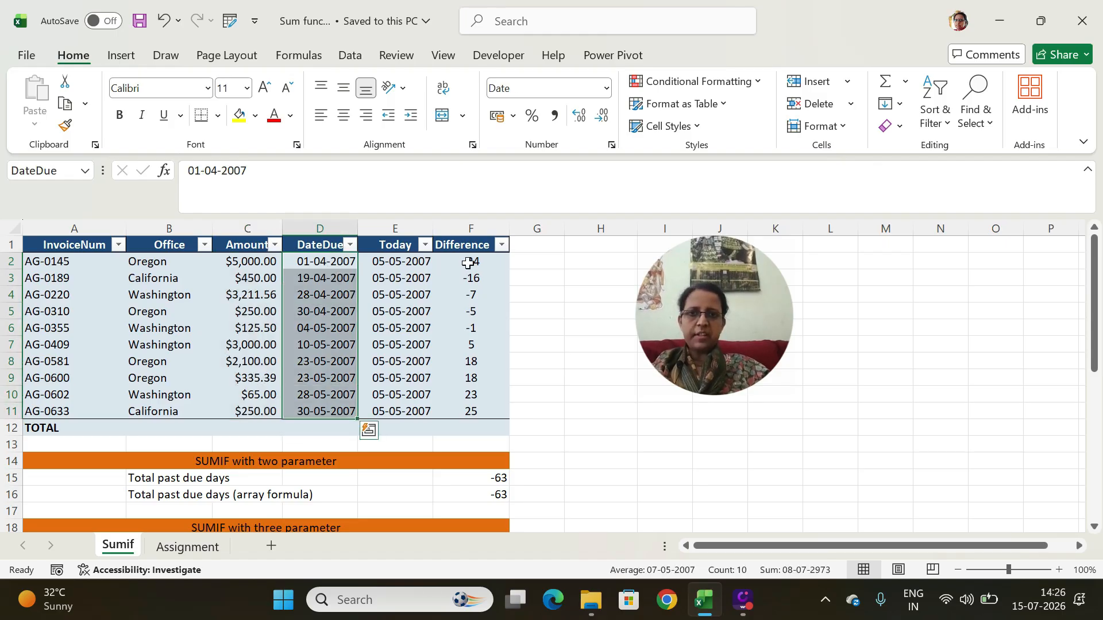
{"action": "left_click", "coordinate": [472, 261]}
{"action": "key", "text": "ctrl+shift+Down"}
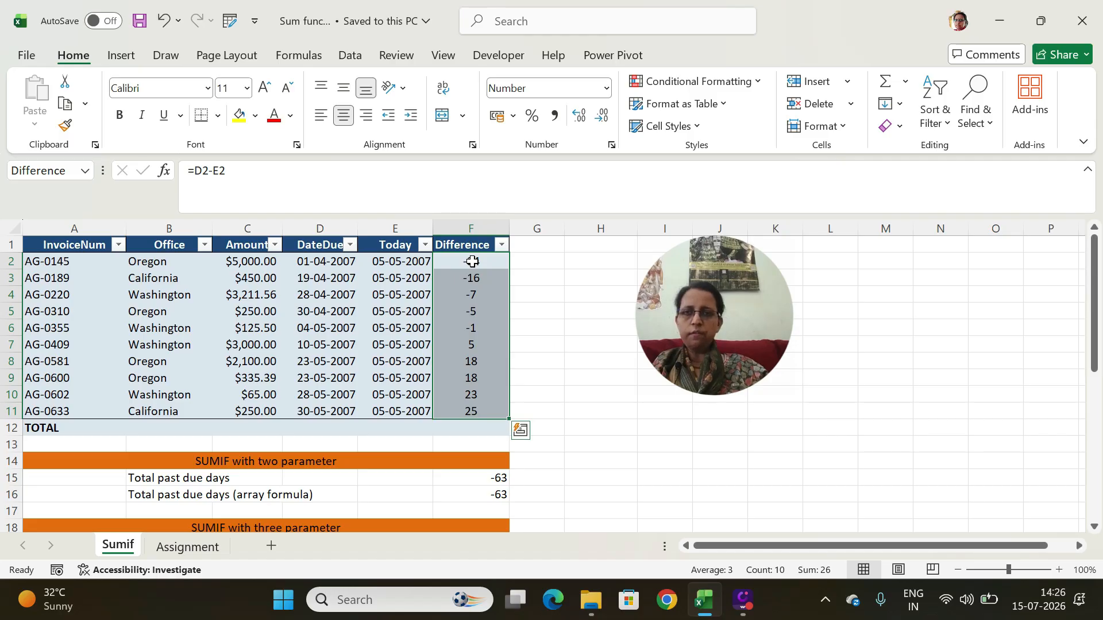
Step: Total the Amount column in cell C12 of the TOTAL row with the formula =SUM(Amount)
{"action": "left_click", "coordinate": [242, 427]}
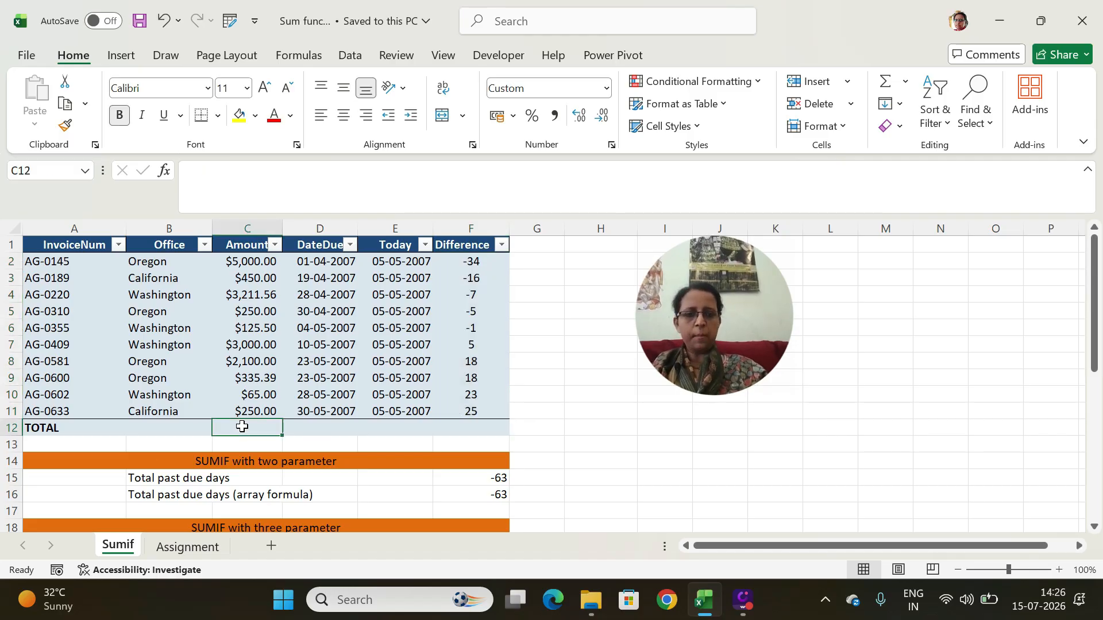
{"action": "type", "text": "=su"}
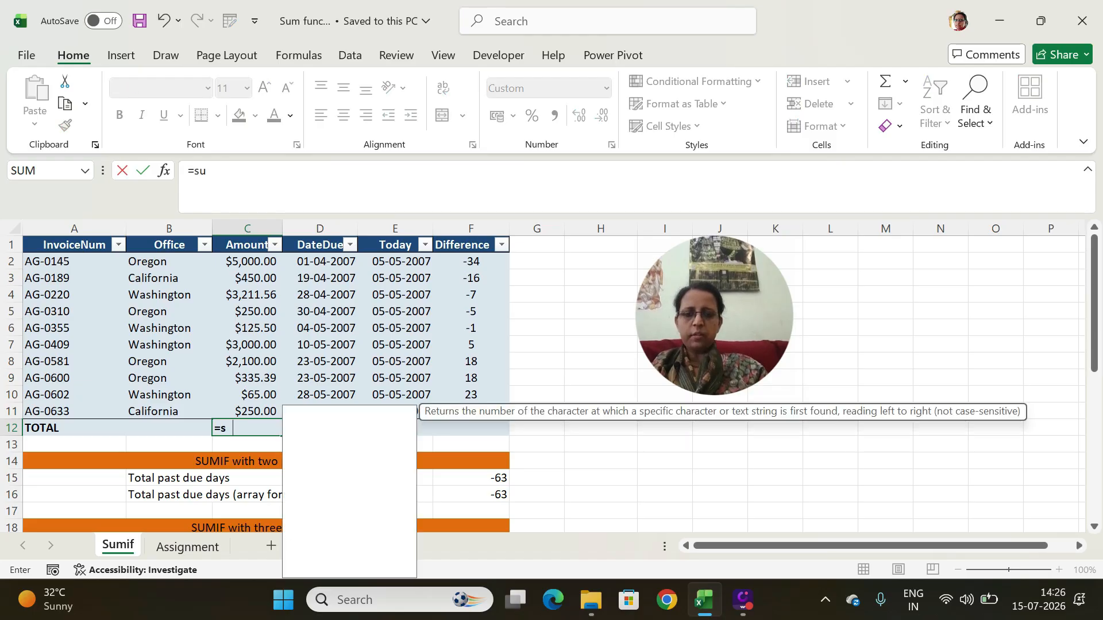
{"action": "type", "text": "m("}
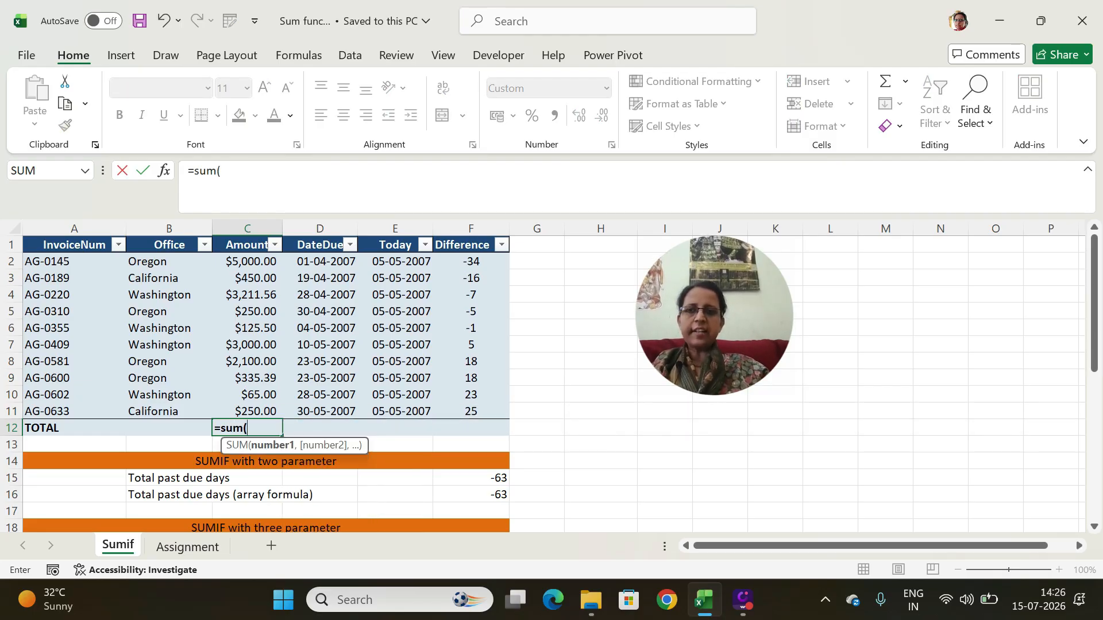
{"action": "type", "text": "amo"}
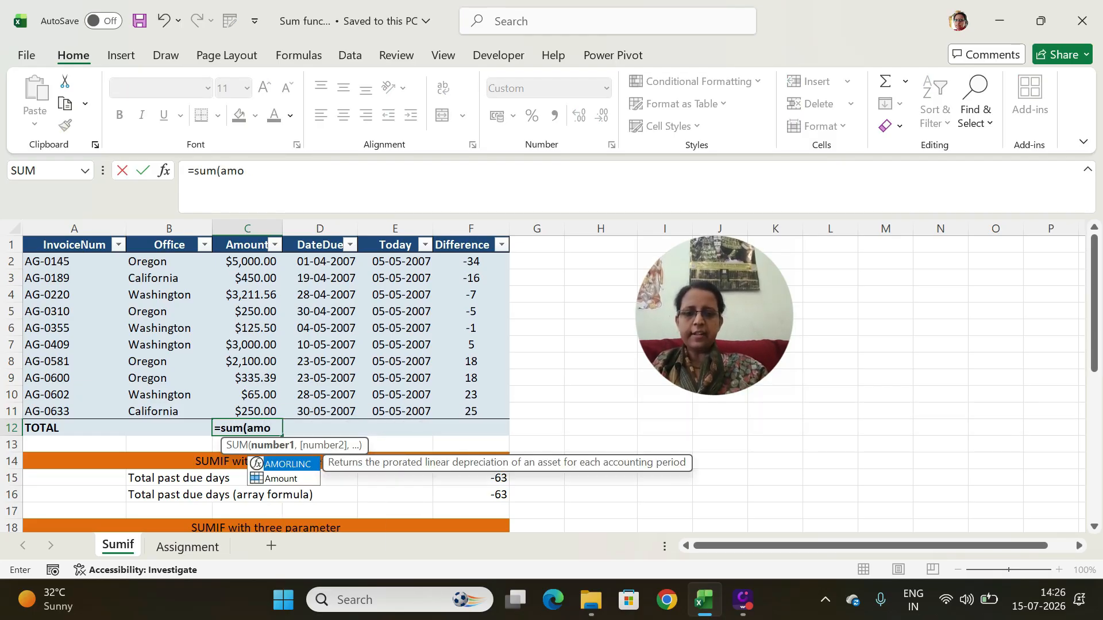
{"action": "type", "text": "unt)"}
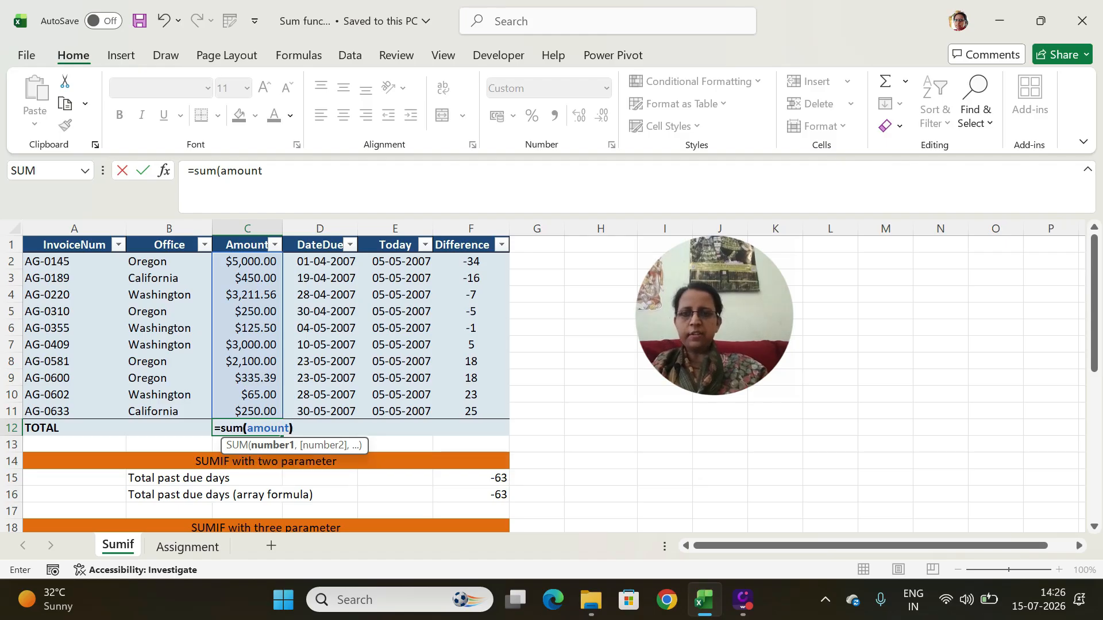
{"action": "key", "text": "Return"}
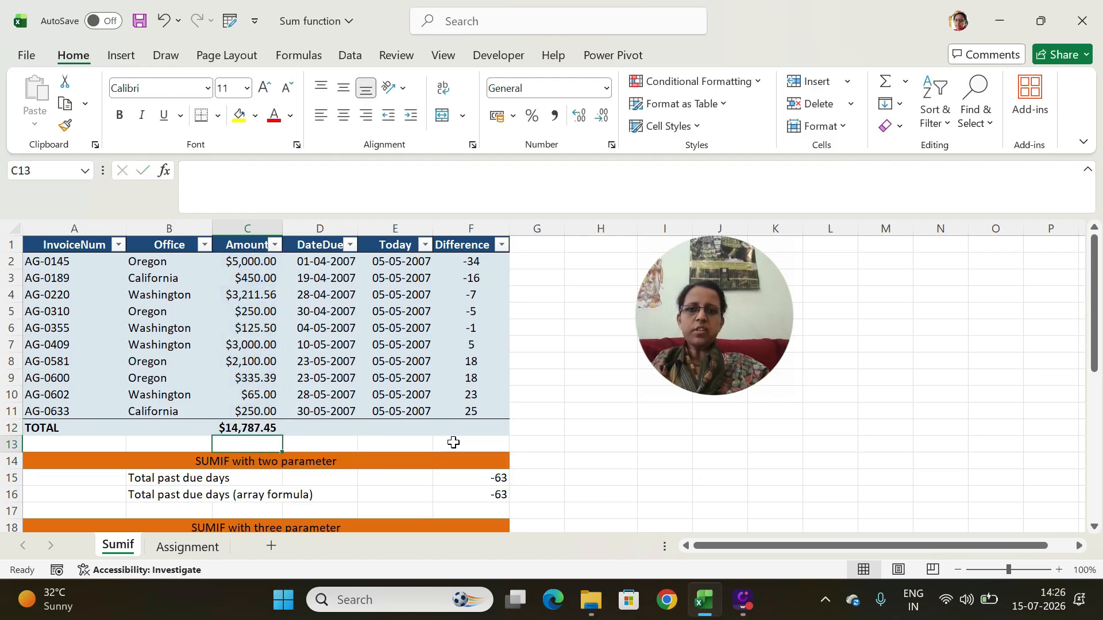
Step: Total the Difference column in cell F12 with =SUM(Difference), and review the Amount total's formula in C12
{"action": "left_click", "coordinate": [461, 426]}
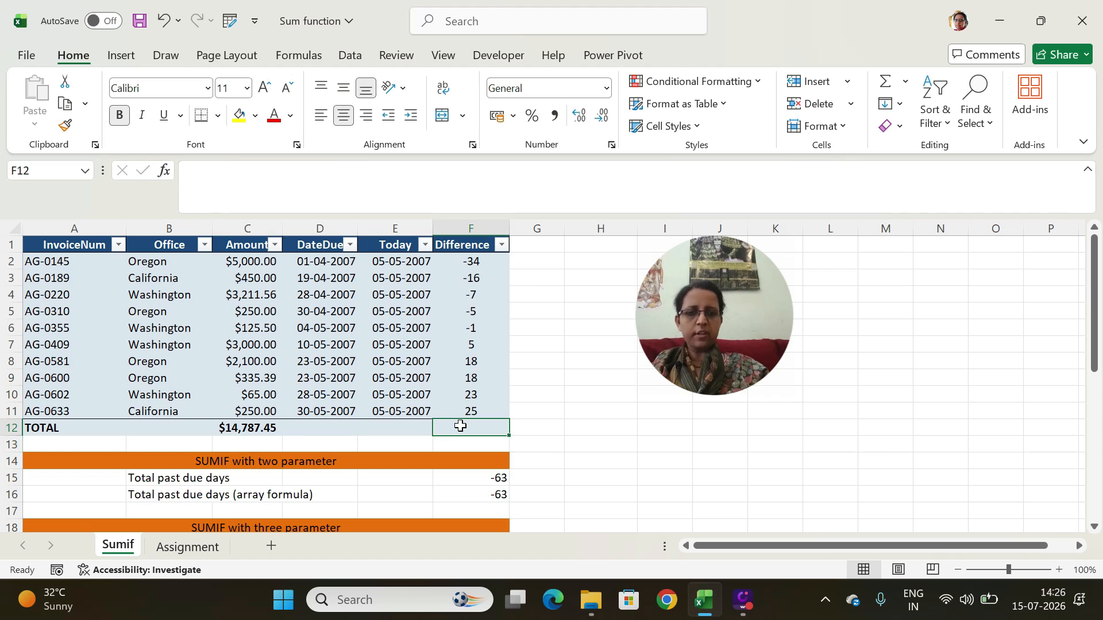
{"action": "type", "text": "=sum"}
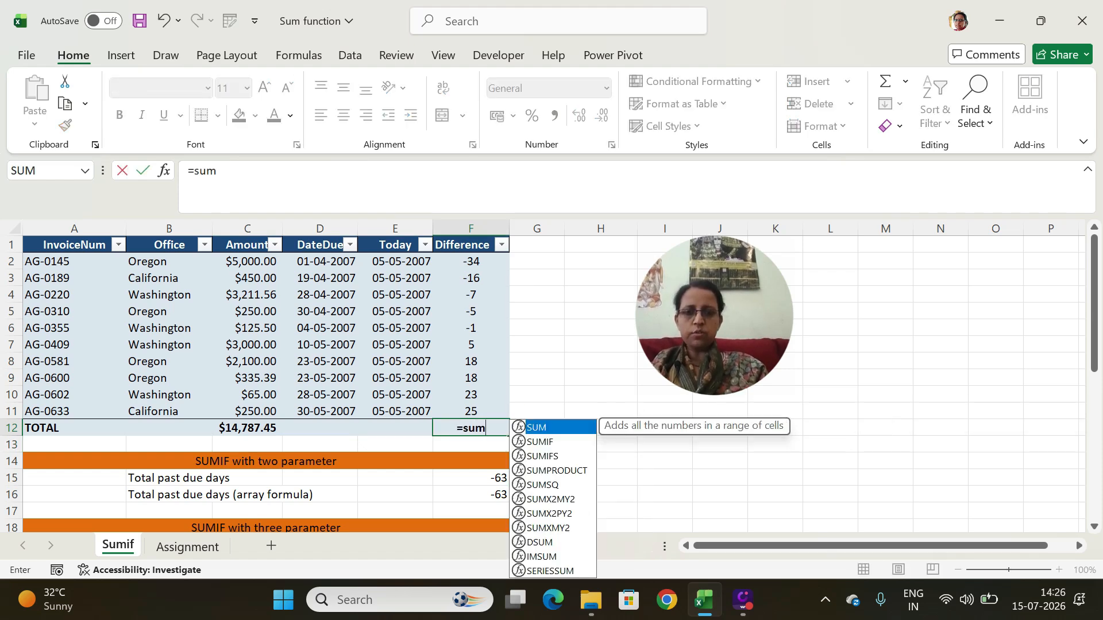
{"action": "type", "text": "(diff"}
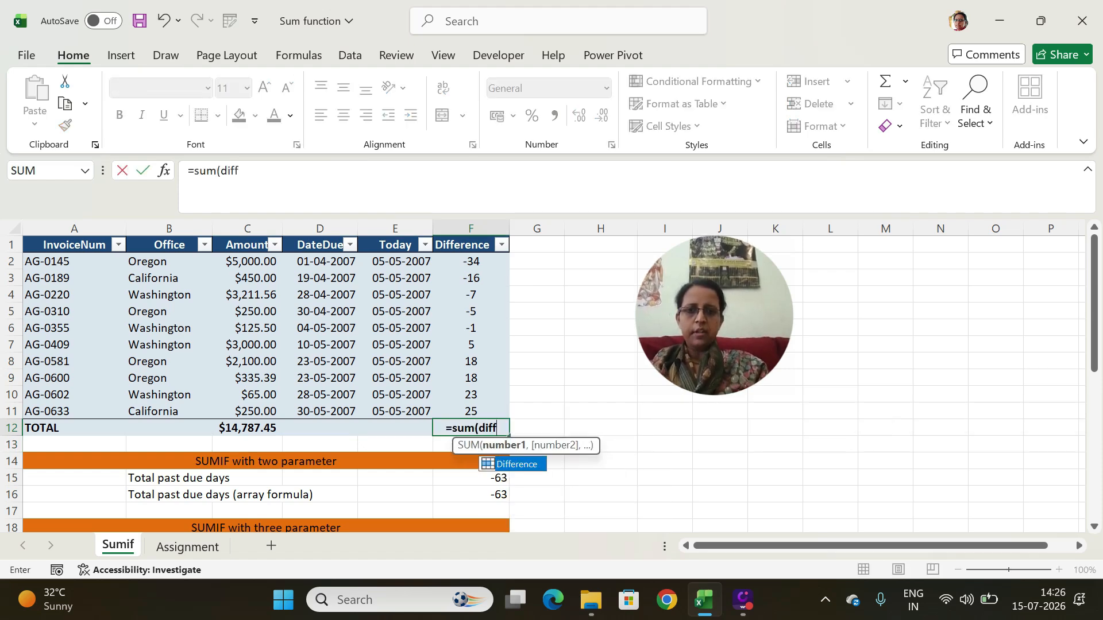
{"action": "key", "text": "Tab"}
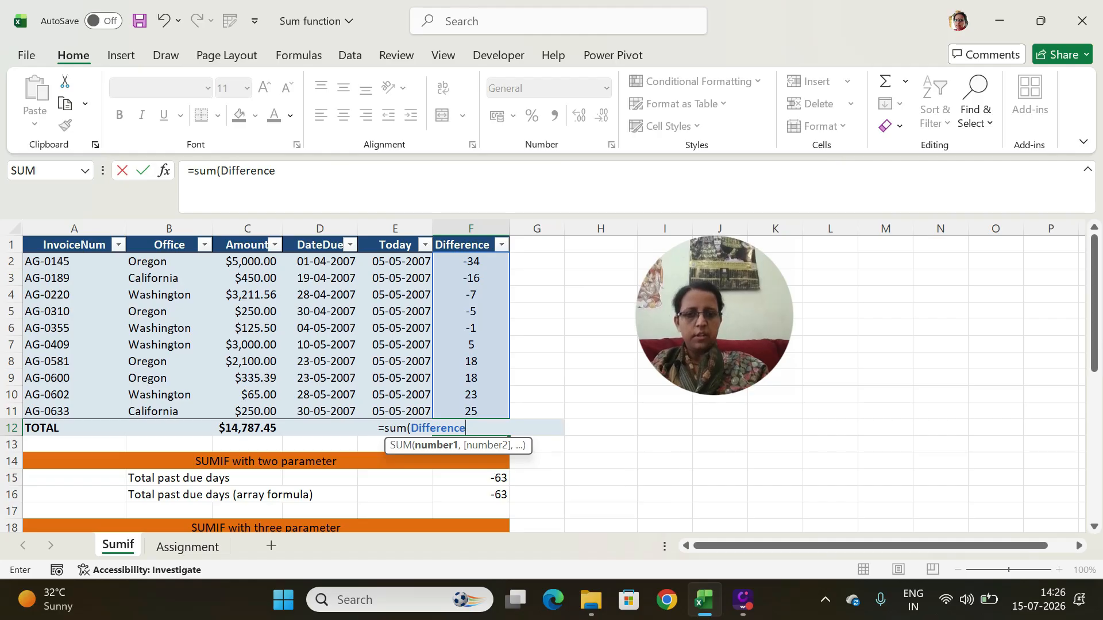
{"action": "type", "text": ")"}
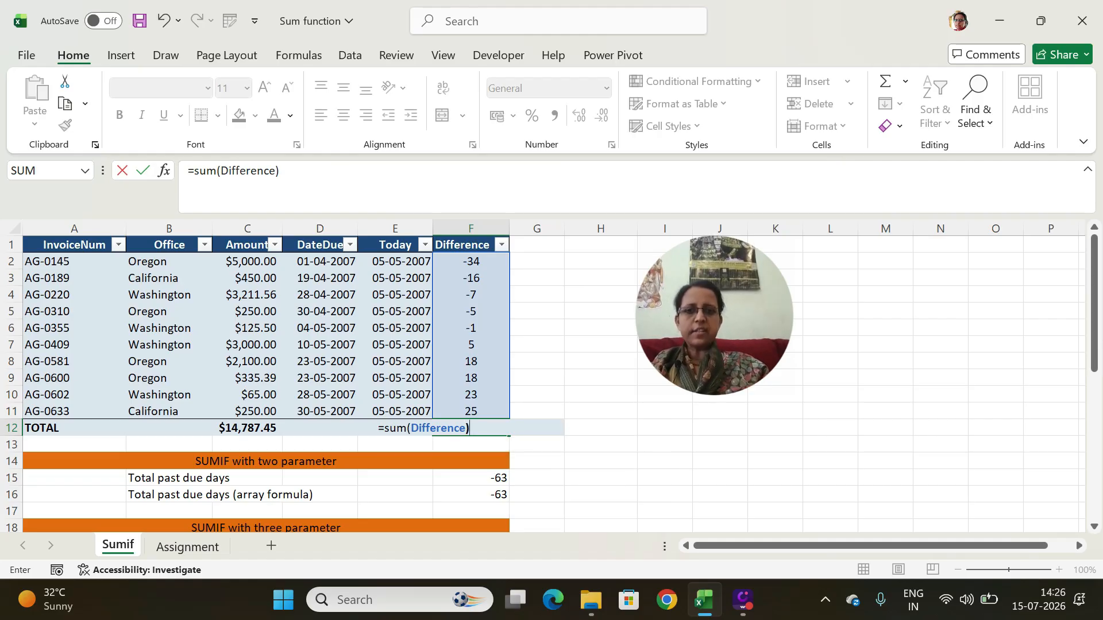
{"action": "key", "text": "Return"}
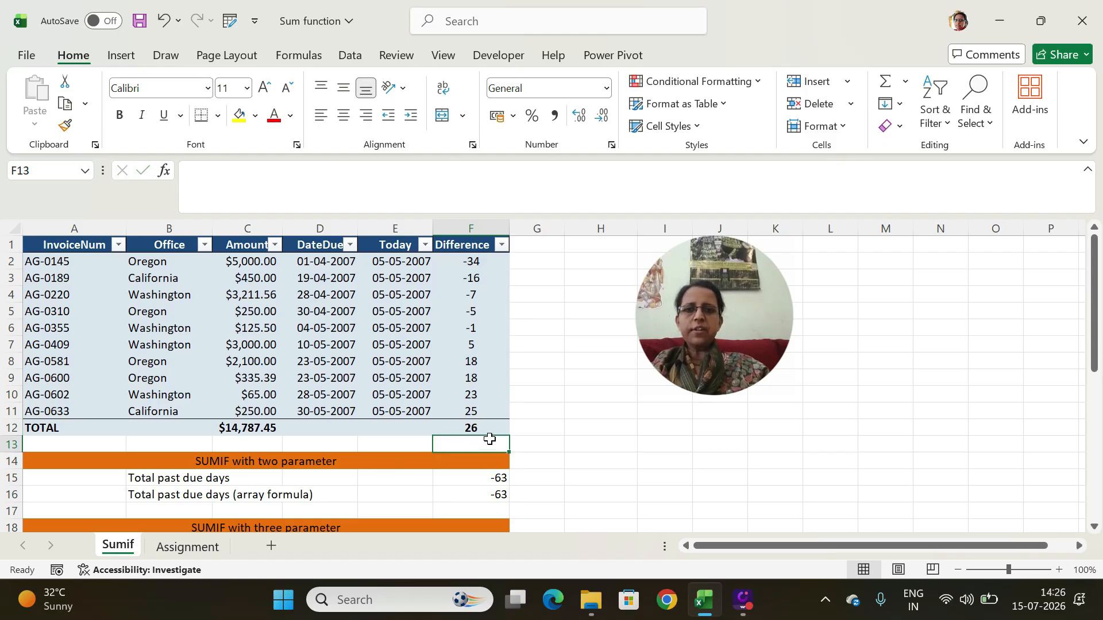
{"action": "left_click", "coordinate": [255, 428]}
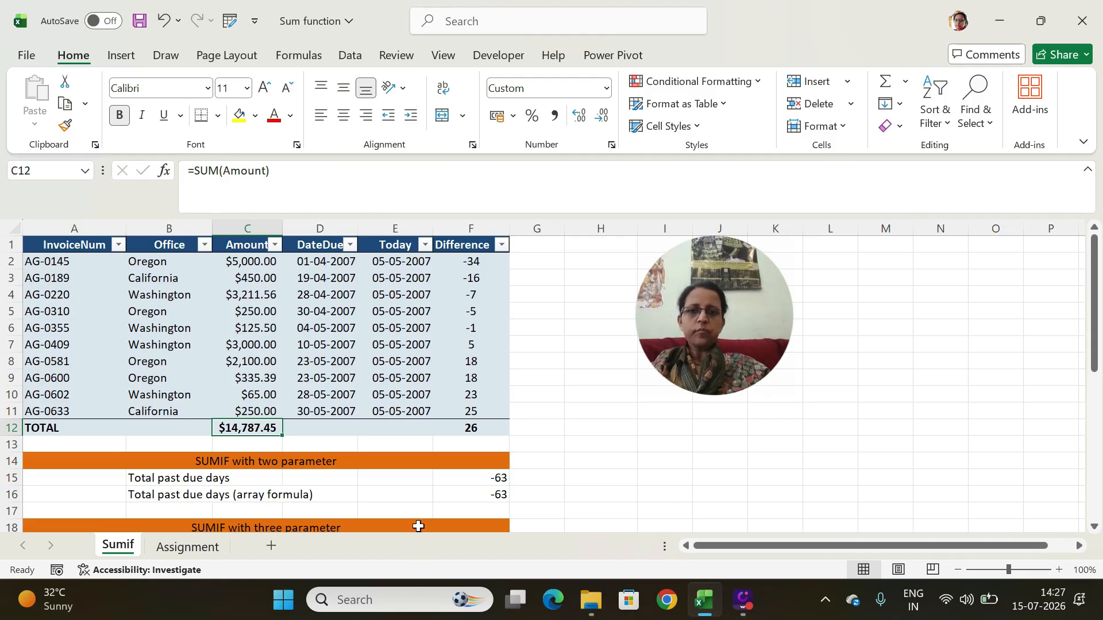
Step: Clear the existing formulas from cells F15 and F16 in the section for SUMIF with two parameters
{"action": "left_click", "coordinate": [470, 478]}
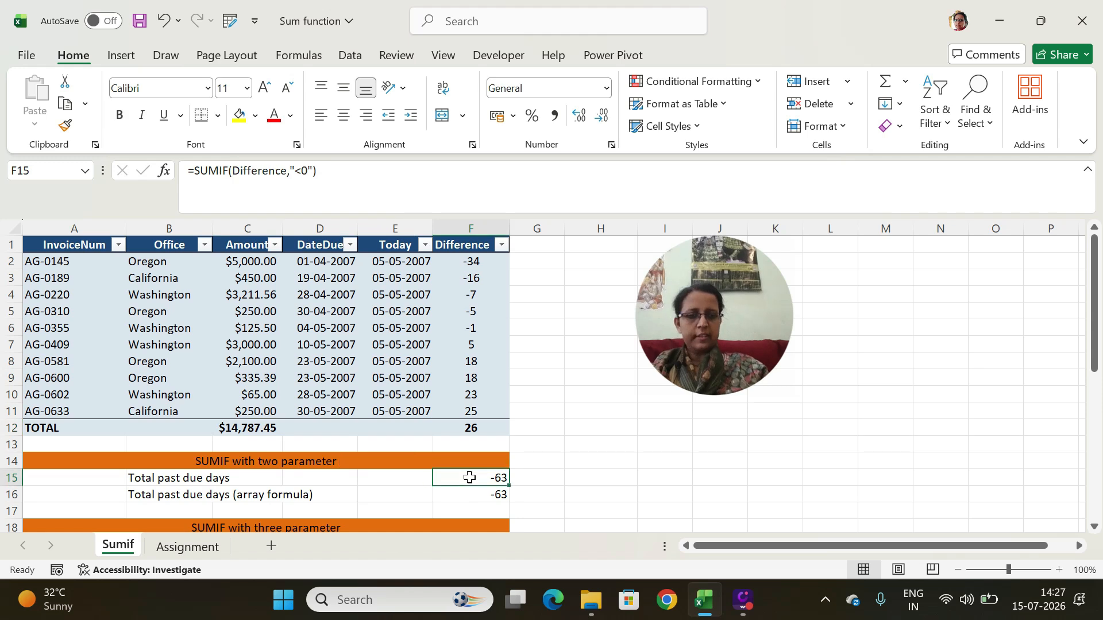
{"action": "key", "text": "Delete"}
{"action": "left_click", "coordinate": [477, 494]}
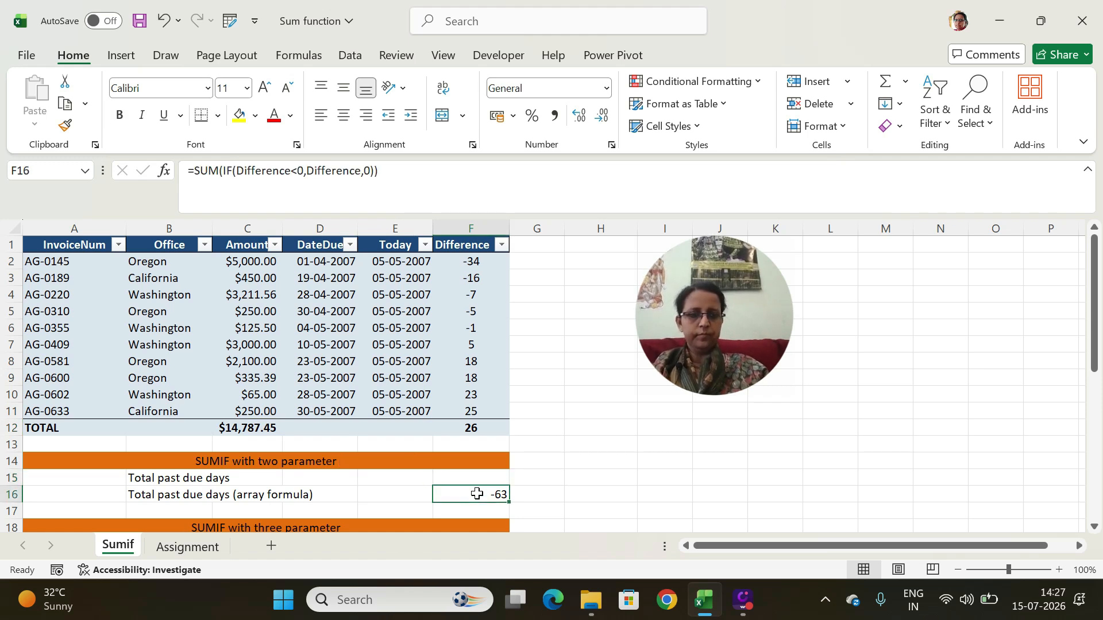
{"action": "key", "text": "Delete"}
Step: Calculate the total past due days in cell F15 with the formula =SUMIF(Difference,"<0")
{"action": "left_click", "coordinate": [469, 478]}
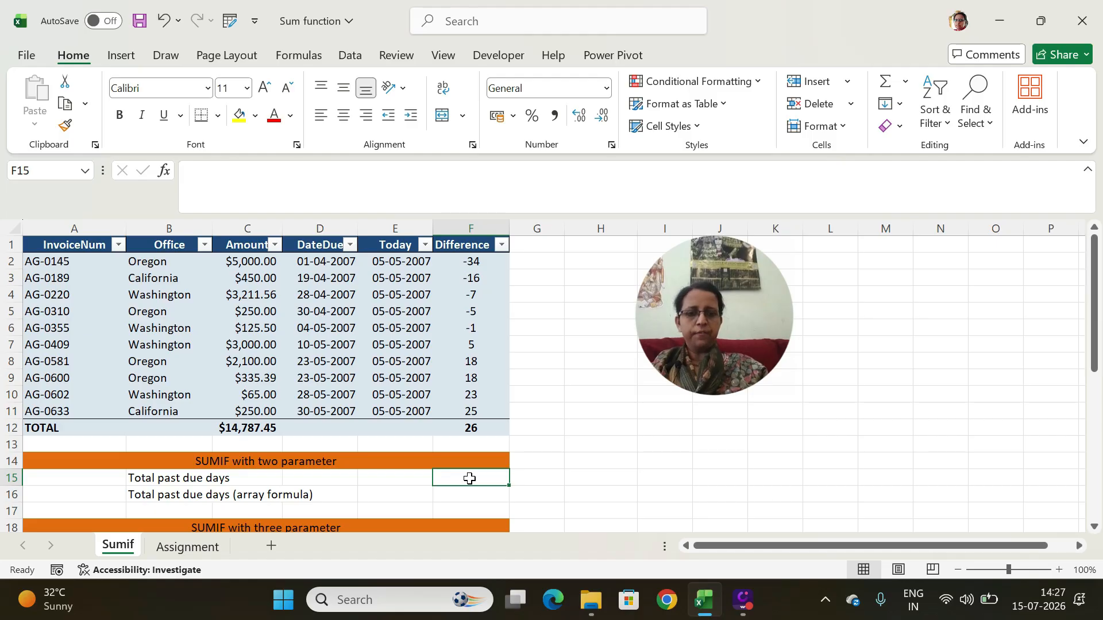
{"action": "type", "text": "=sumif("}
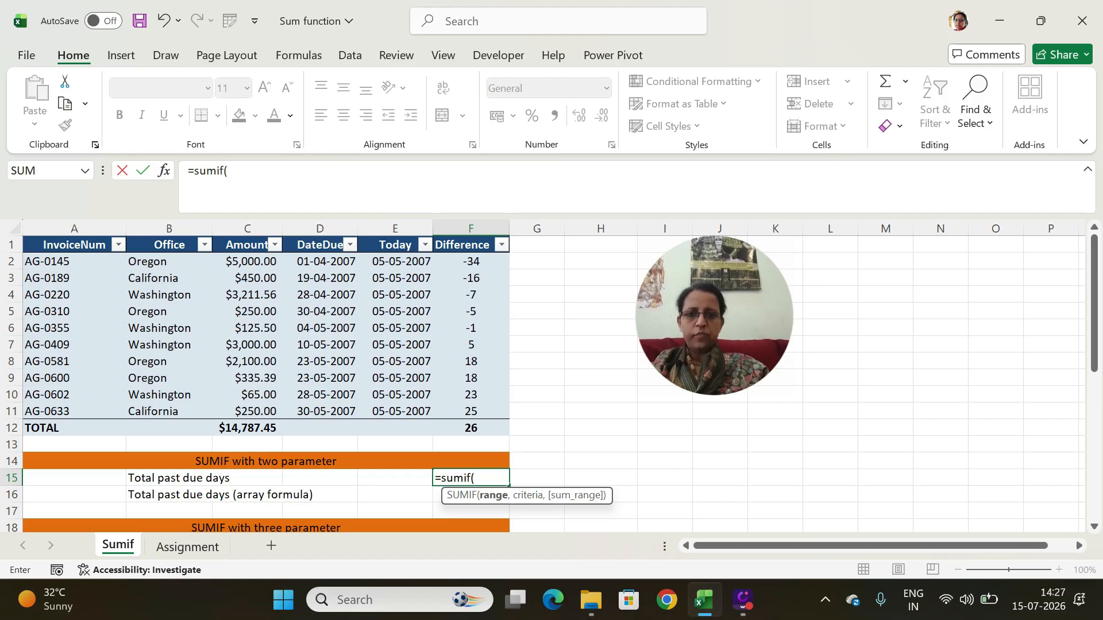
{"action": "type", "text": "diff"}
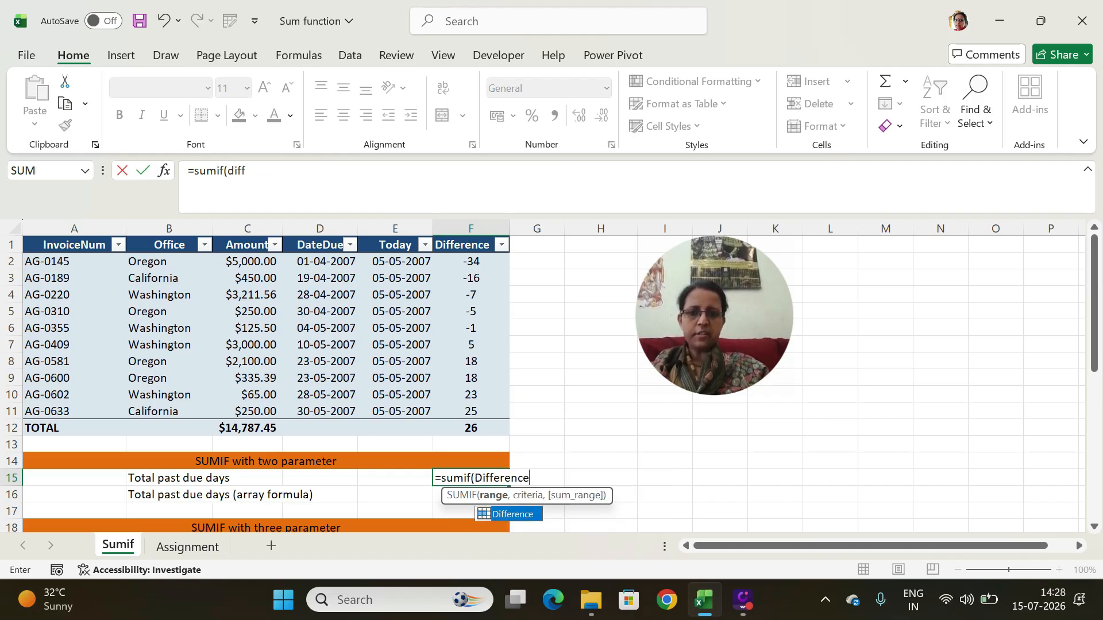
{"action": "key", "text": "Tab"}
{"action": "type", "text": ","}
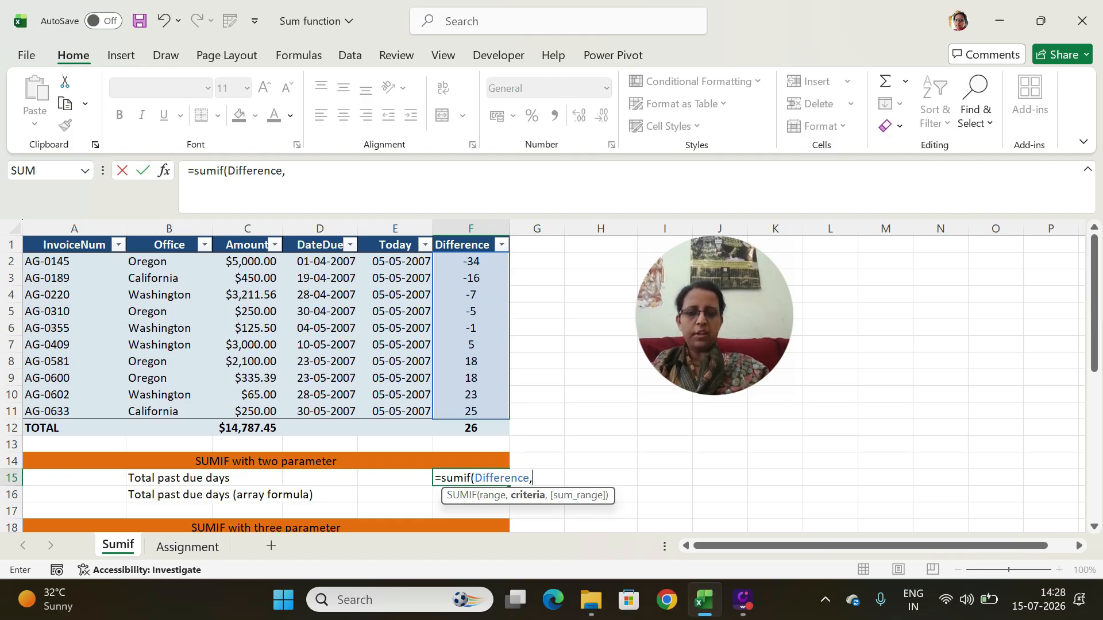
{"action": "type", "text": "\""}
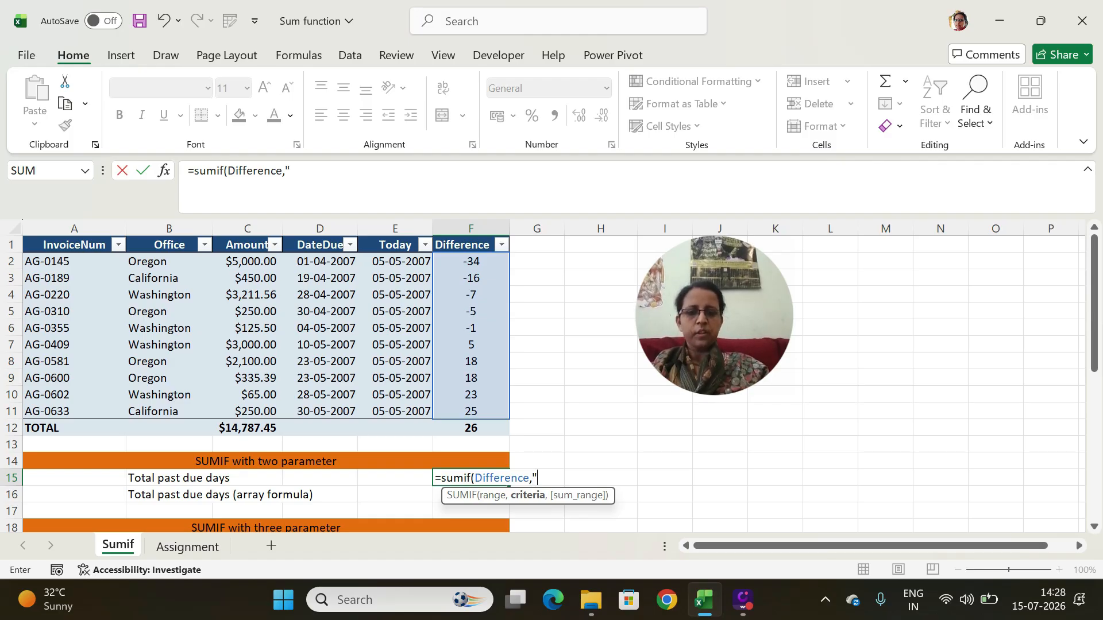
{"action": "type", "text": "<0"}
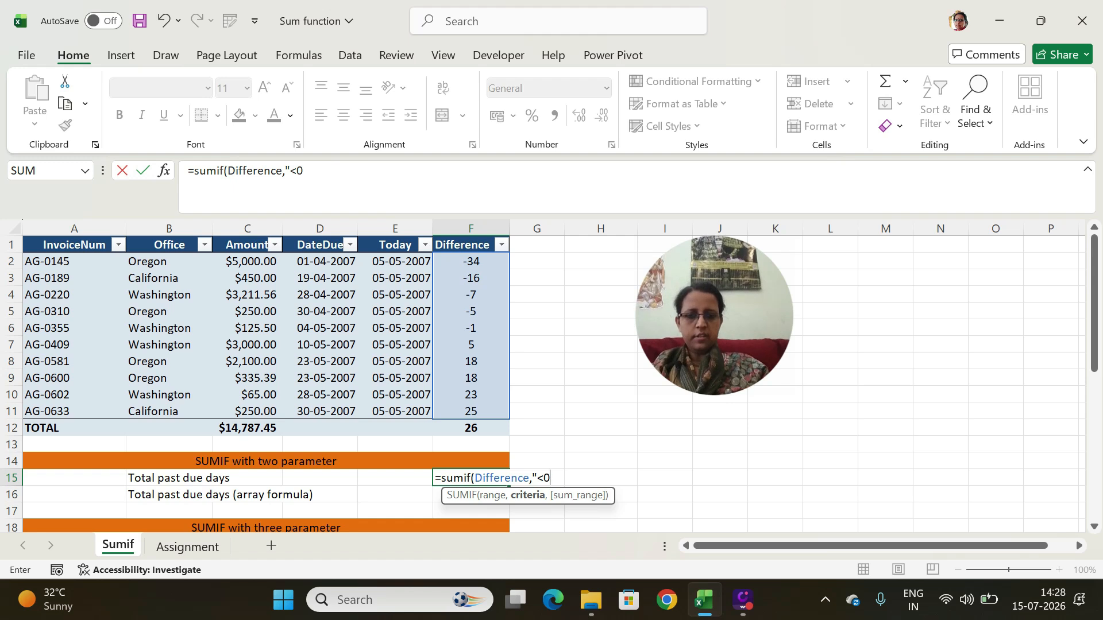
{"action": "type", "text": "\""}
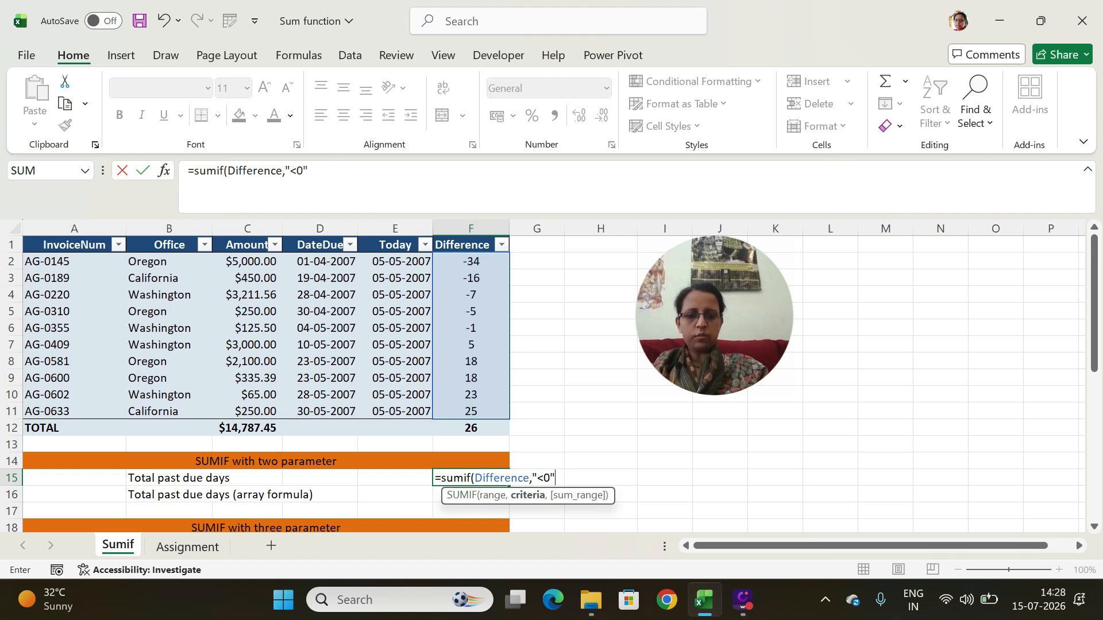
{"action": "type", "text": ")"}
{"action": "key", "text": "Return"}
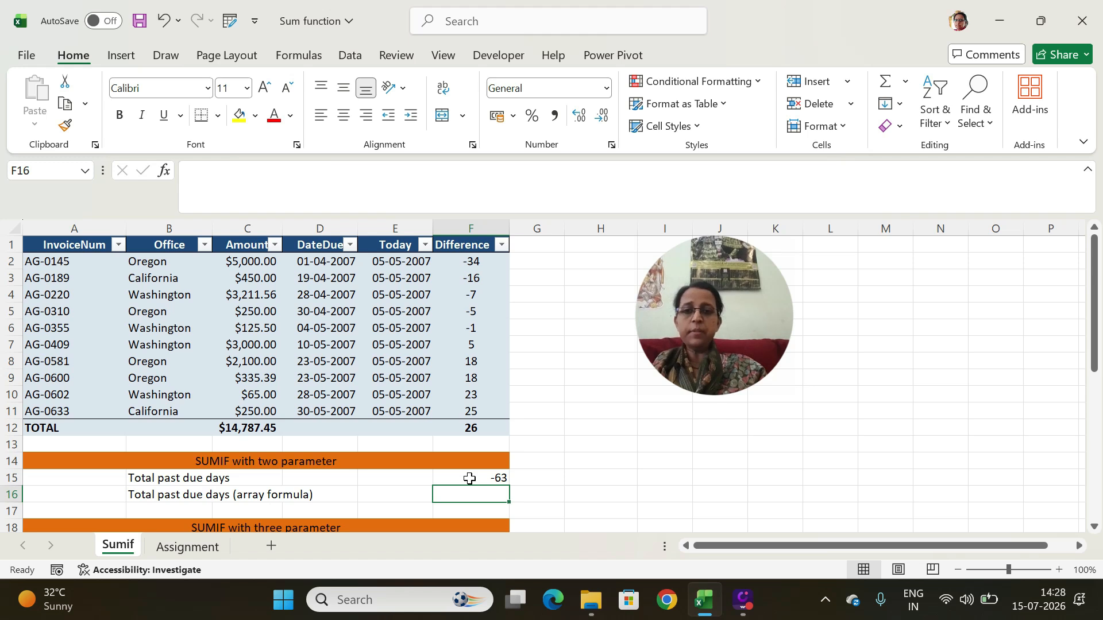
Step: Calculate the total past due days (array formula) in cell F16 with =SUM(IF(Difference<0,Difference,0))
{"action": "type", "text": "="}
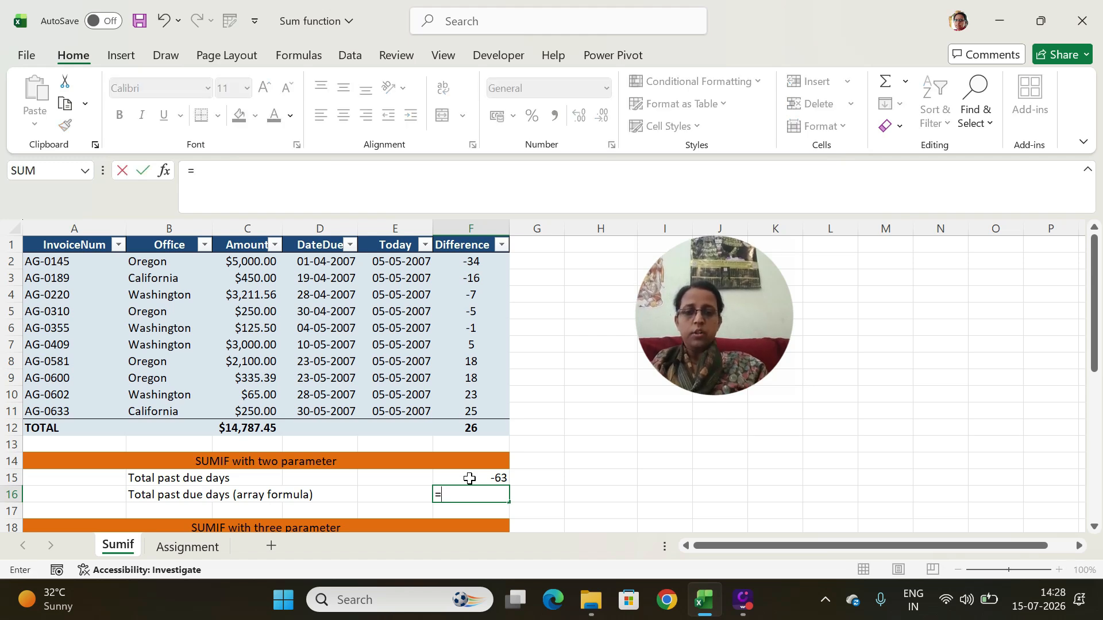
{"action": "type", "text": "sum"}
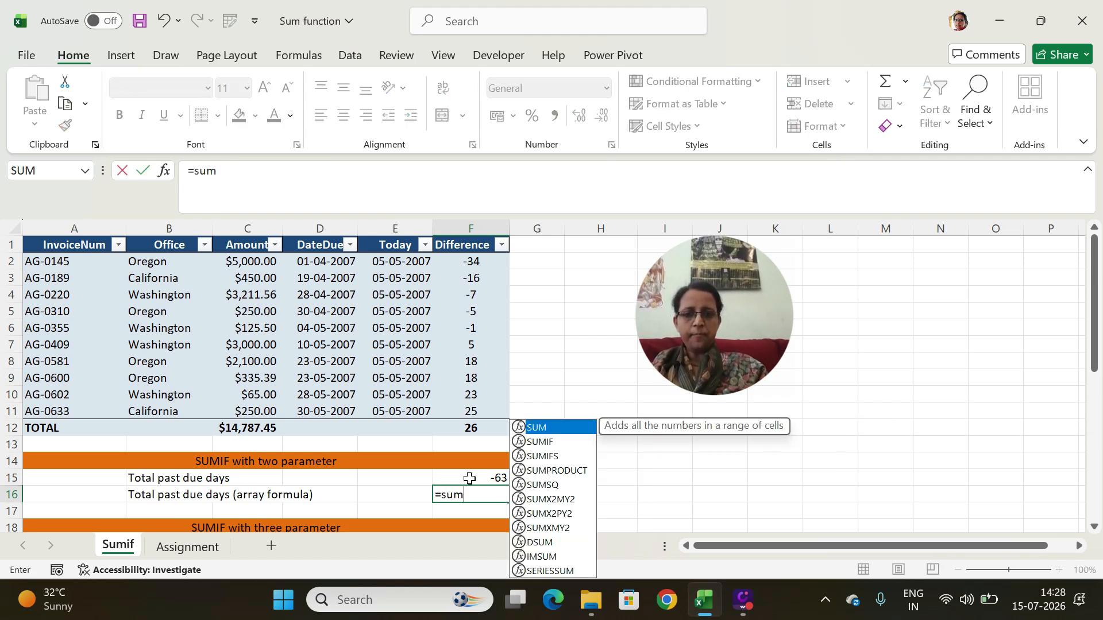
{"action": "type", "text": "("}
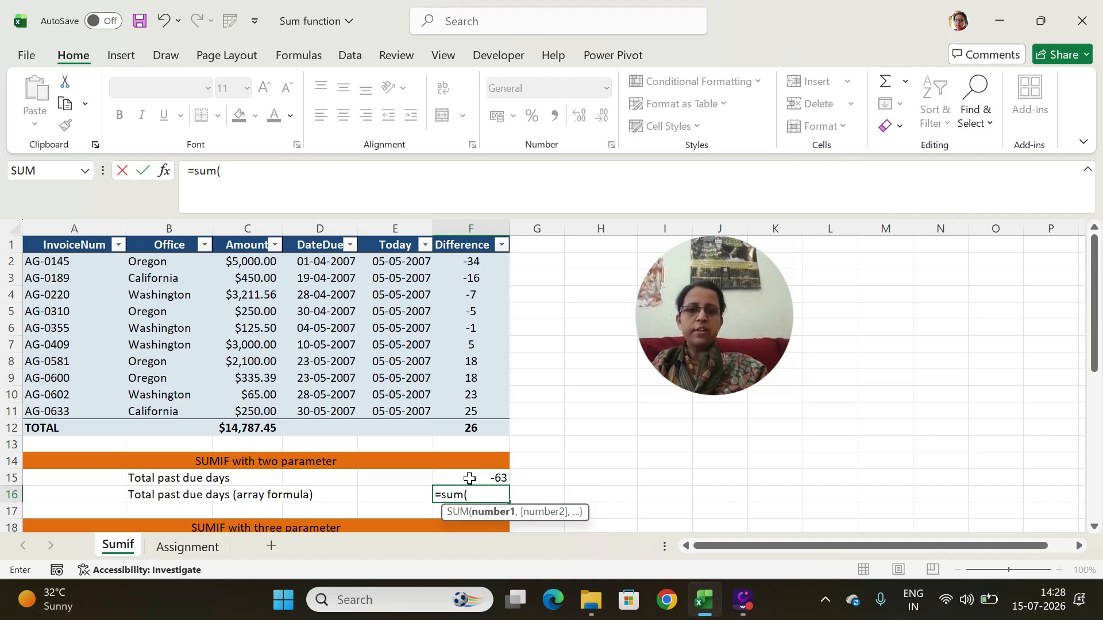
{"action": "type", "text": "if("}
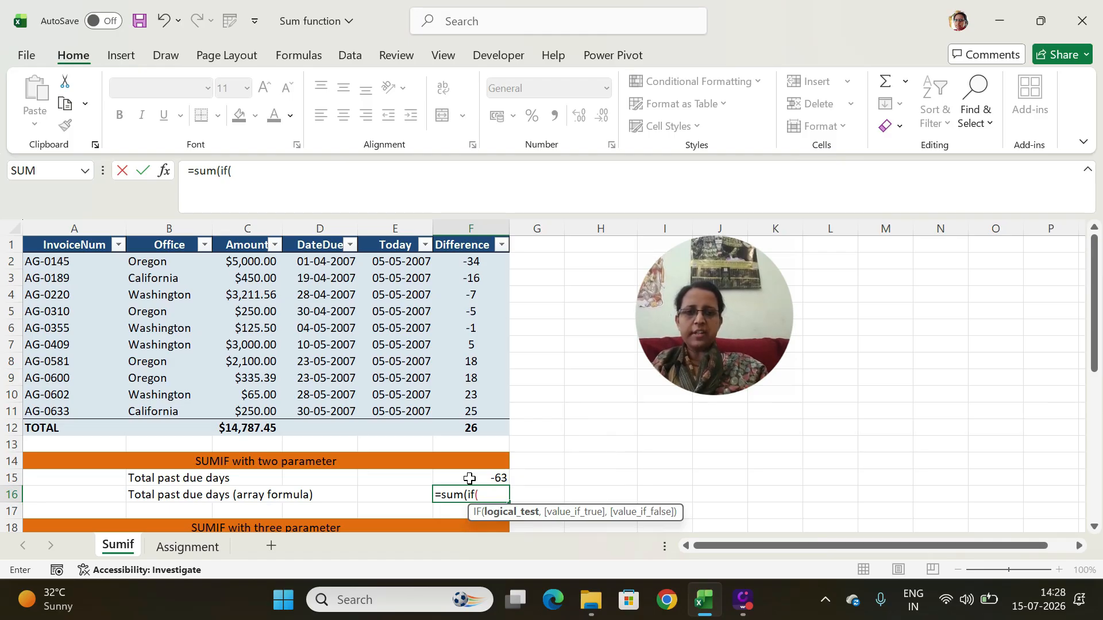
{"action": "type", "text": "Difference"}
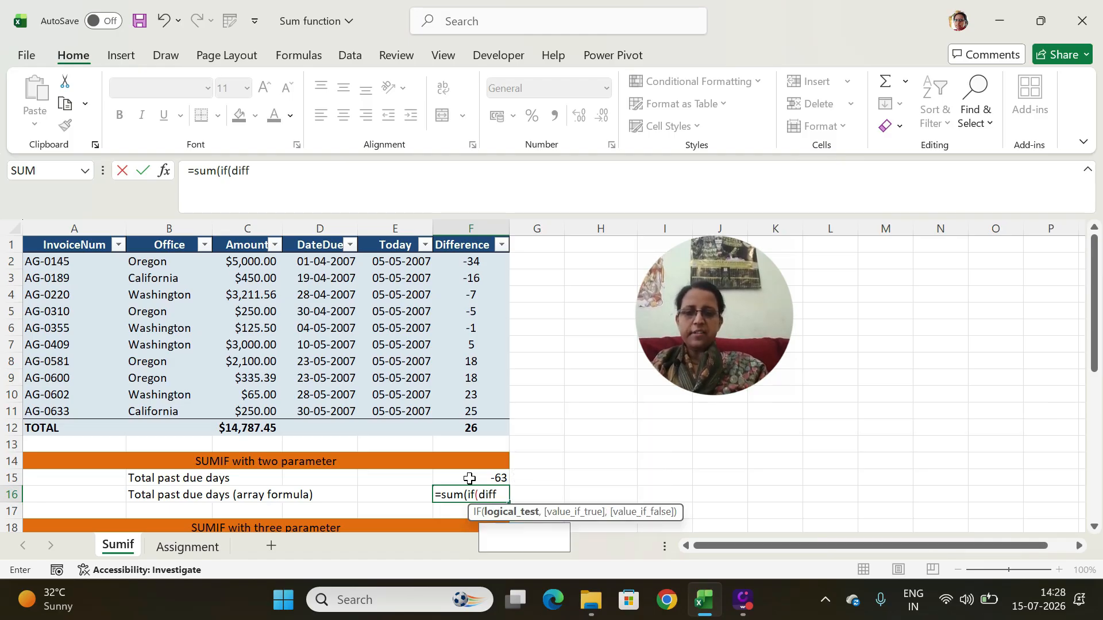
{"action": "type", "text": "<"}
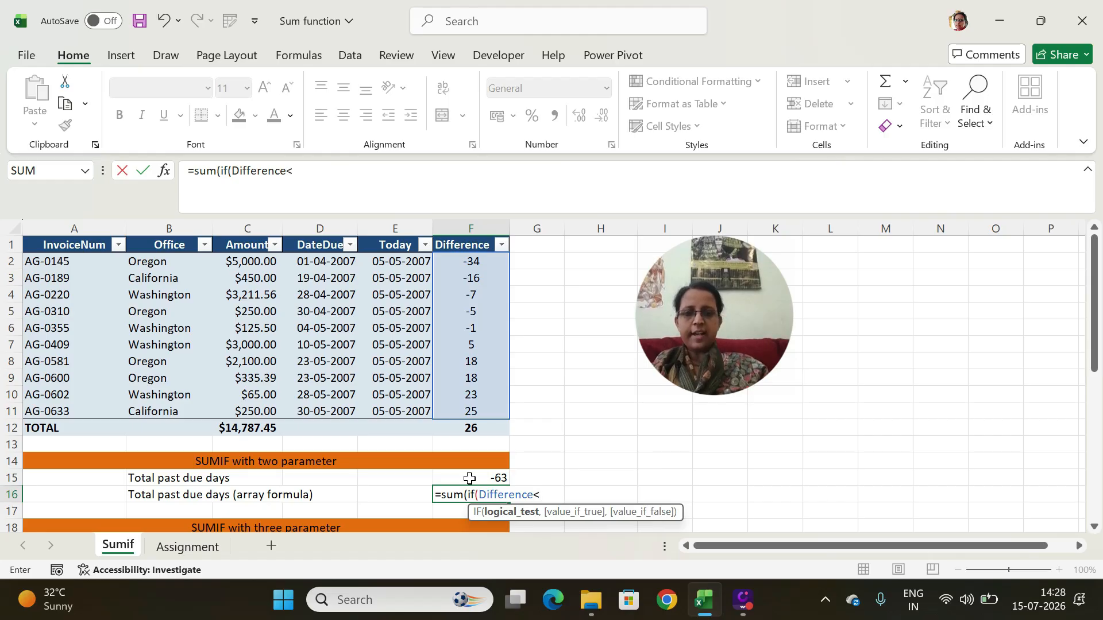
{"action": "type", "text": "0,"}
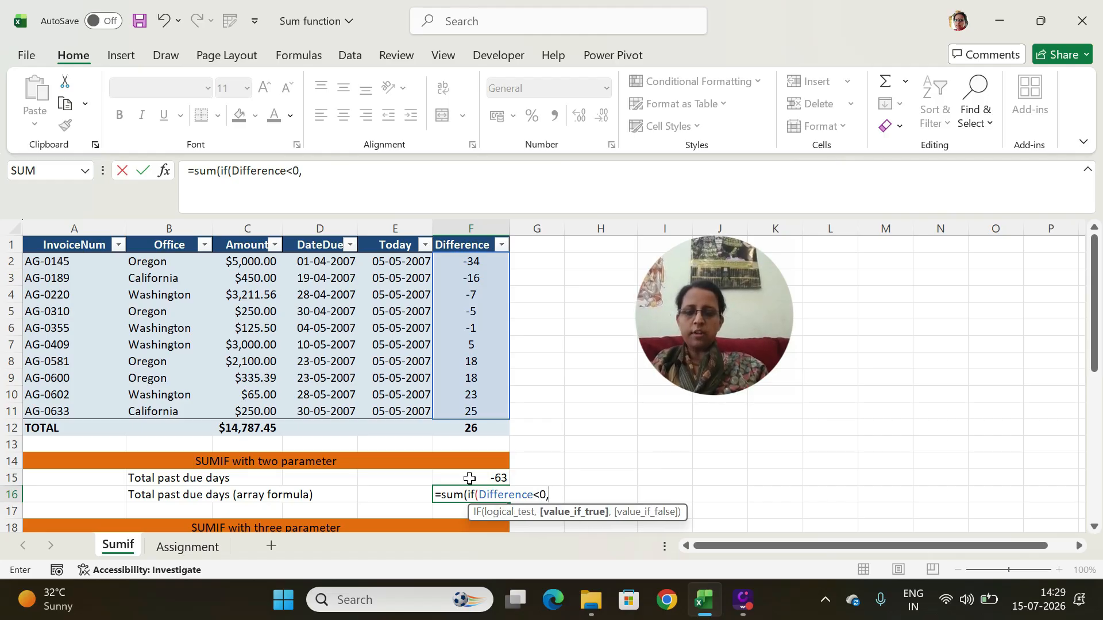
{"action": "type", "text": "diff"}
{"action": "key", "text": "Tab"}
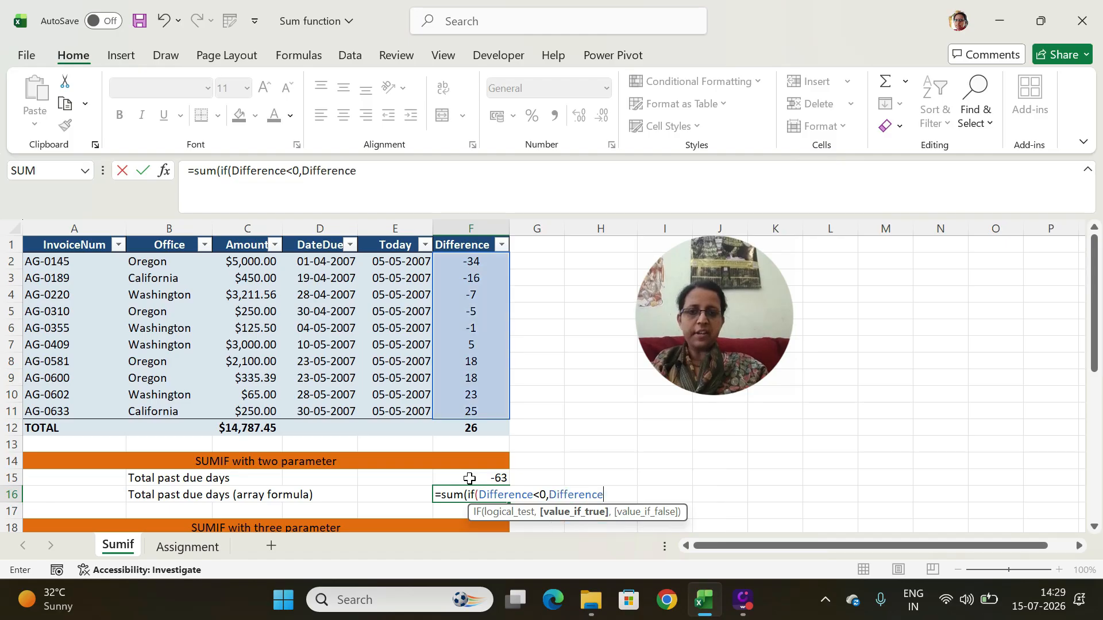
{"action": "type", "text": ",0"}
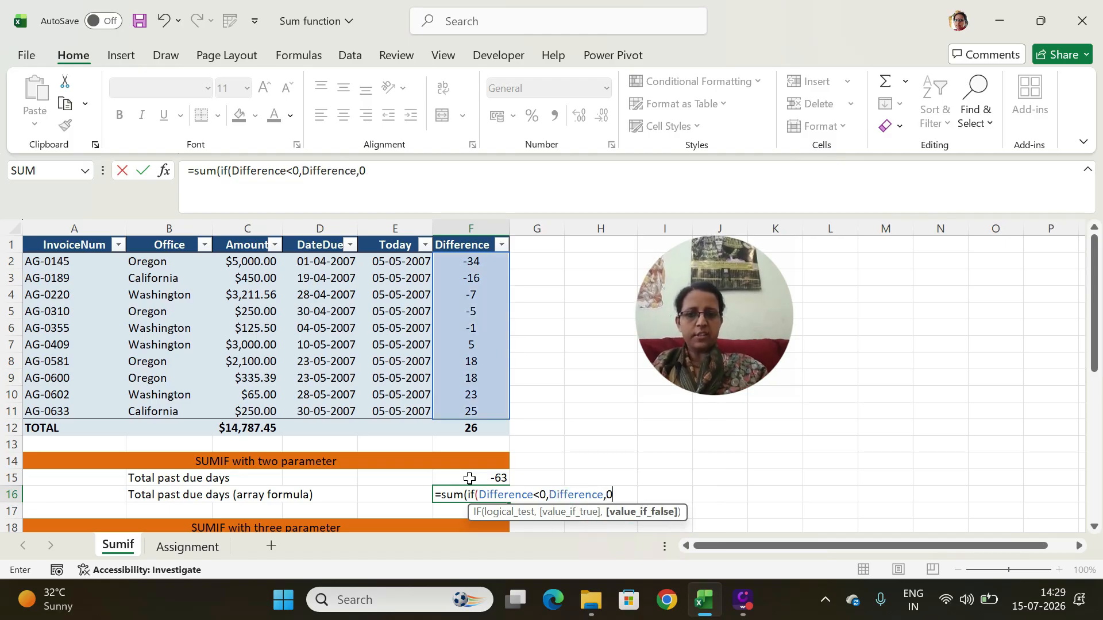
{"action": "type", "text": "))"}
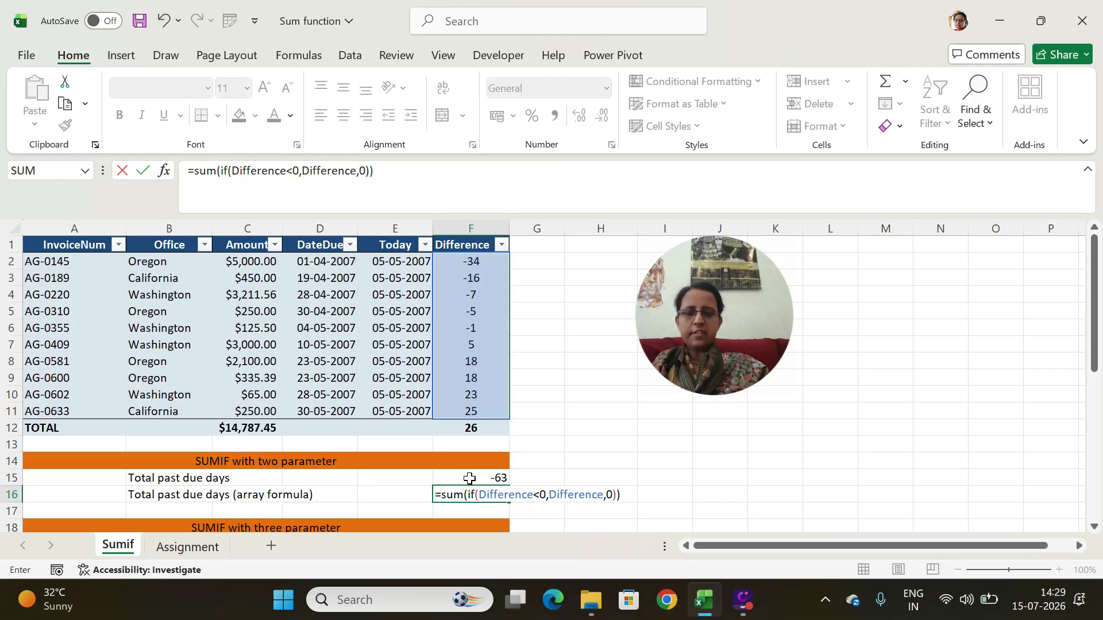
{"action": "key", "text": "Return"}
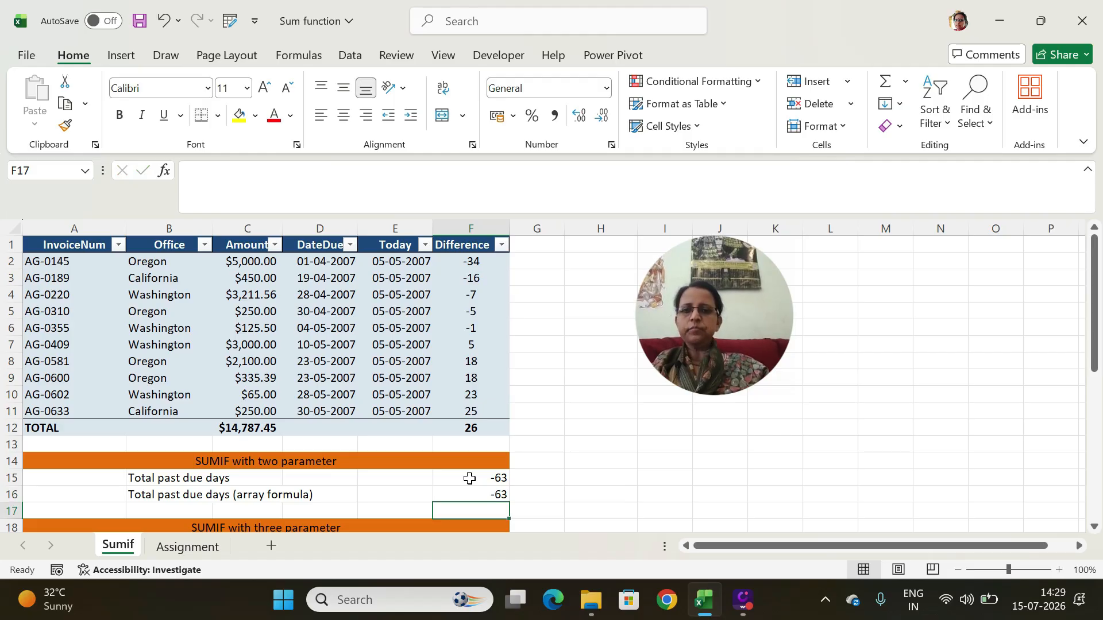
Step: Calculate the total amount past due in cell F19 with the three-parameter formula =SUMIF(Difference,"<0",Amount)
{"action": "left_click_drag", "start_coordinate": [1096, 290], "coordinate": [1100, 356]}
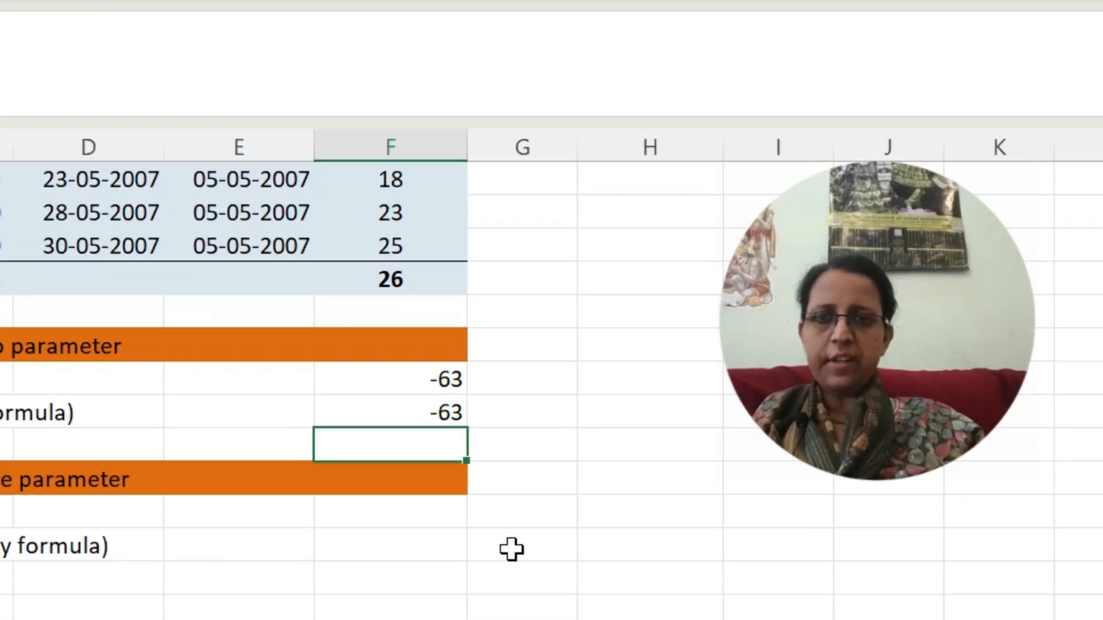
{"action": "left_click", "coordinate": [371, 512]}
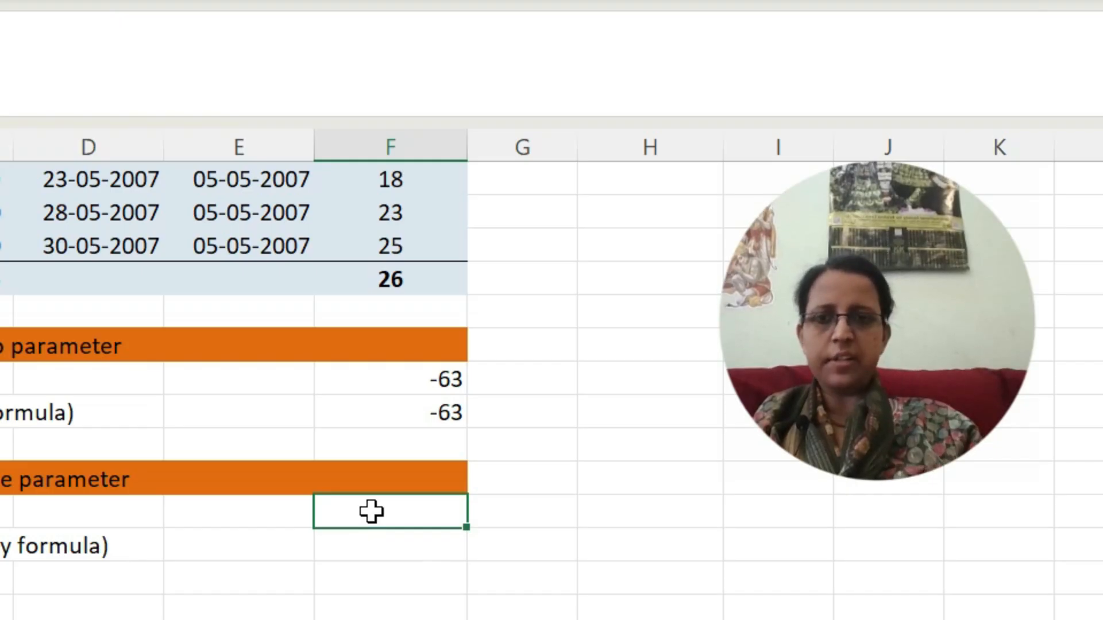
{"action": "type", "text": "="}
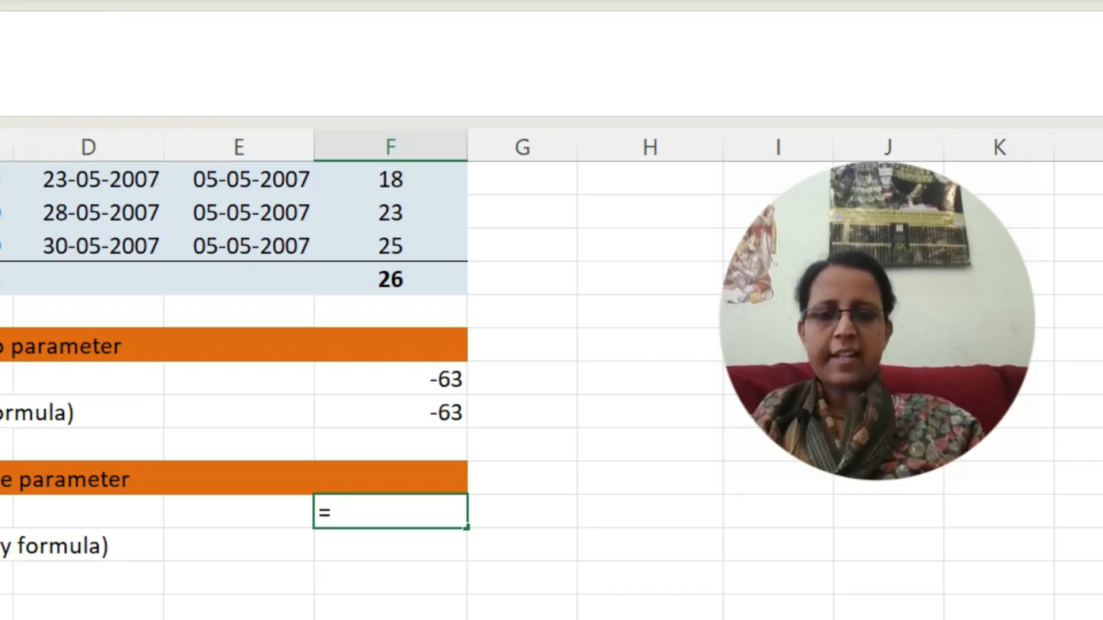
{"action": "type", "text": "sumif("}
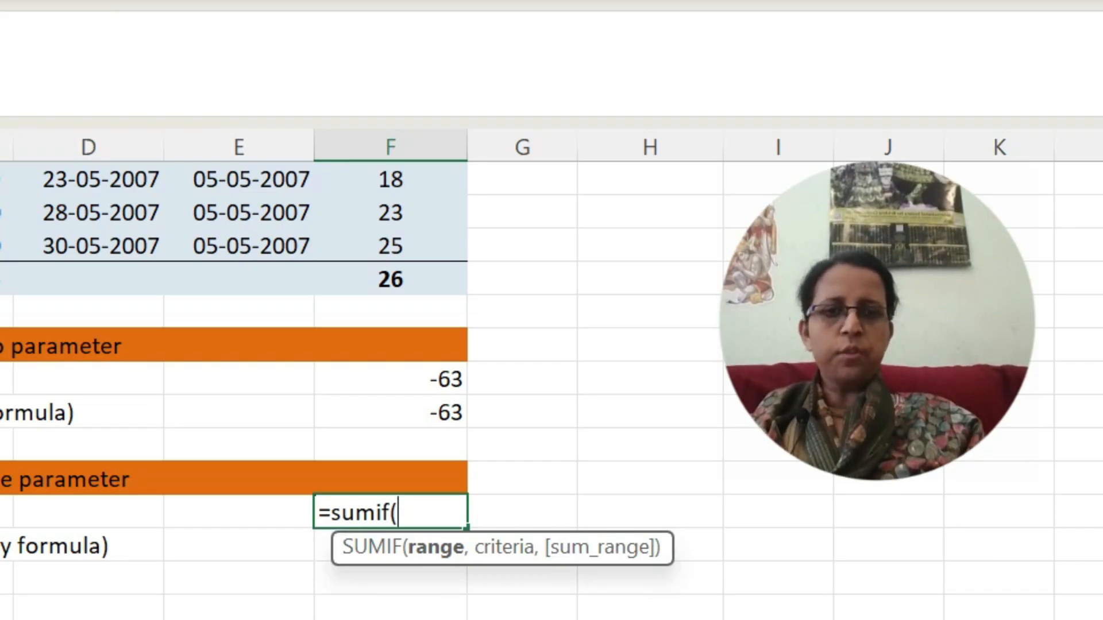
{"action": "type", "text": "diff"}
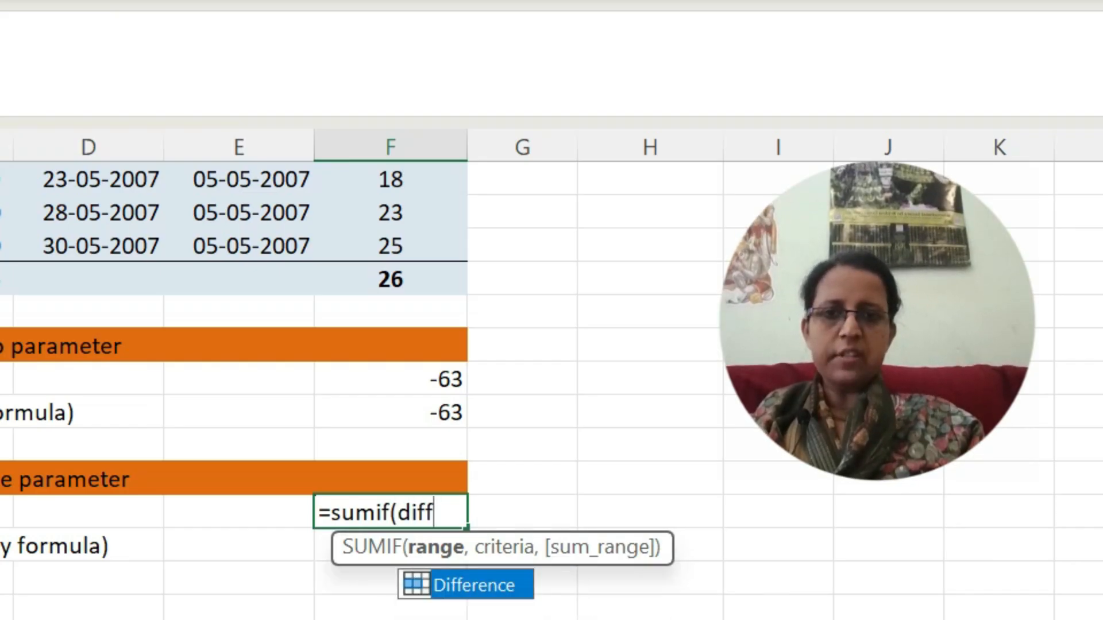
{"action": "key", "text": "Tab"}
{"action": "type", "text": ","}
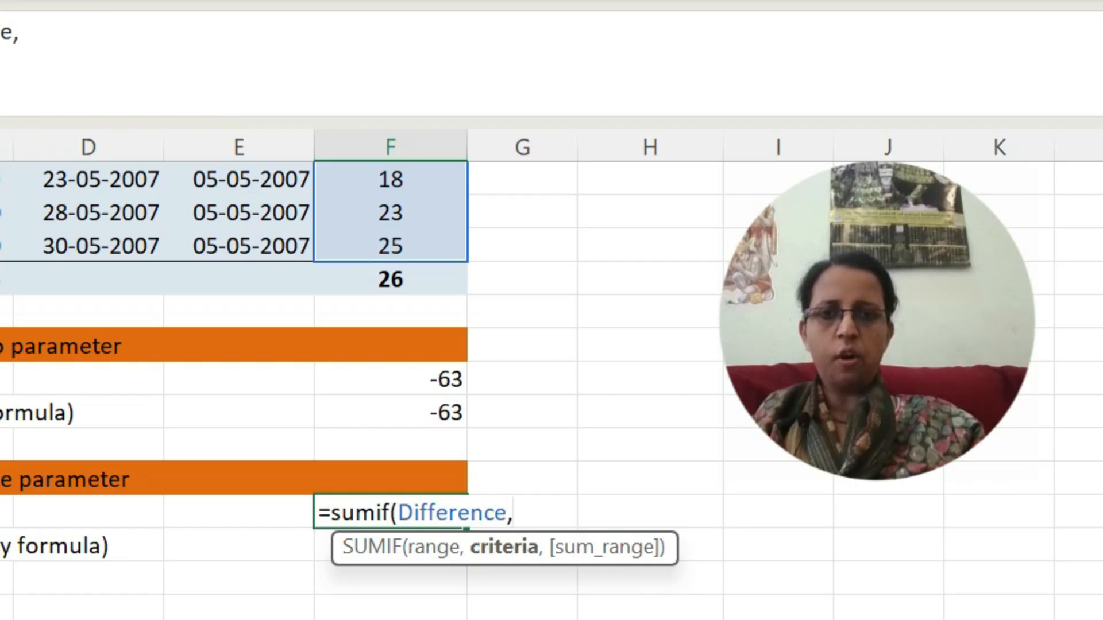
{"action": "type", "text": "\""}
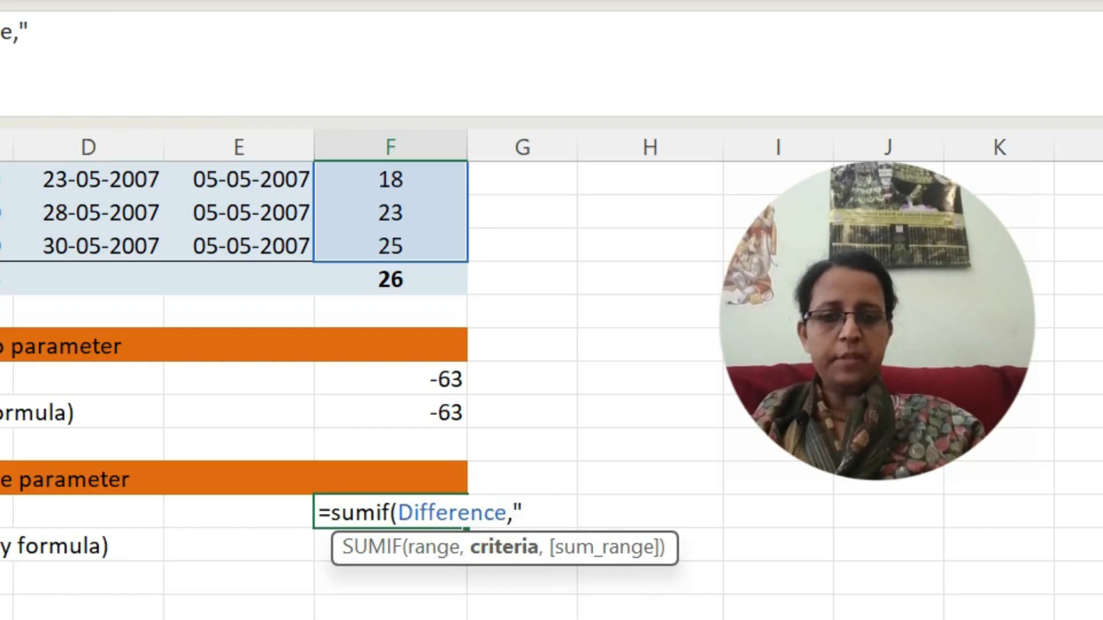
{"action": "type", "text": "<0"}
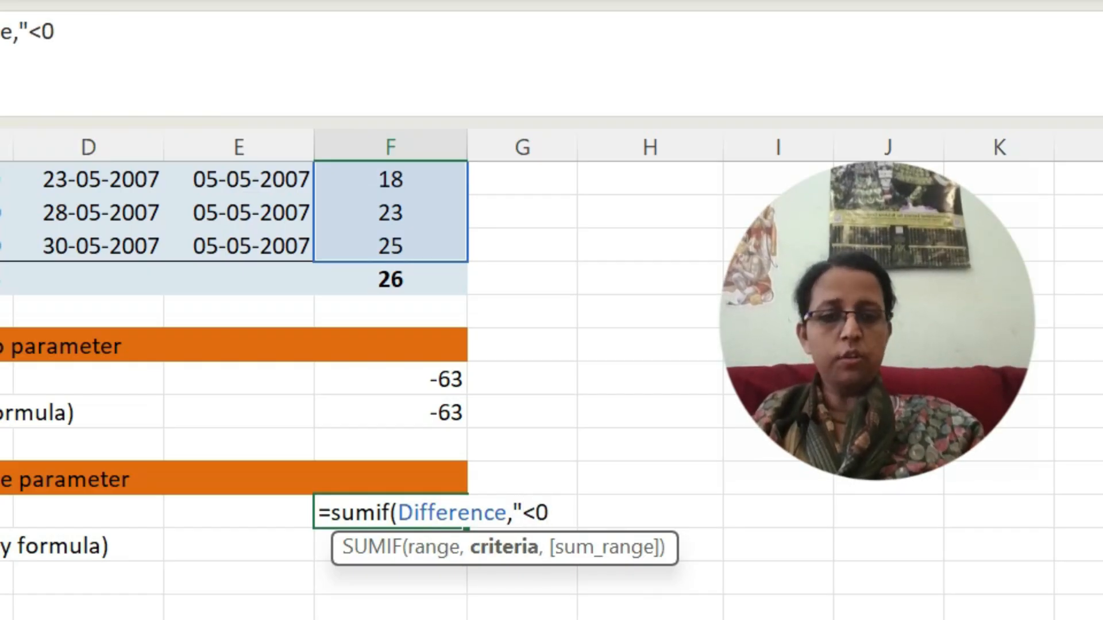
{"action": "type", "text": "\","}
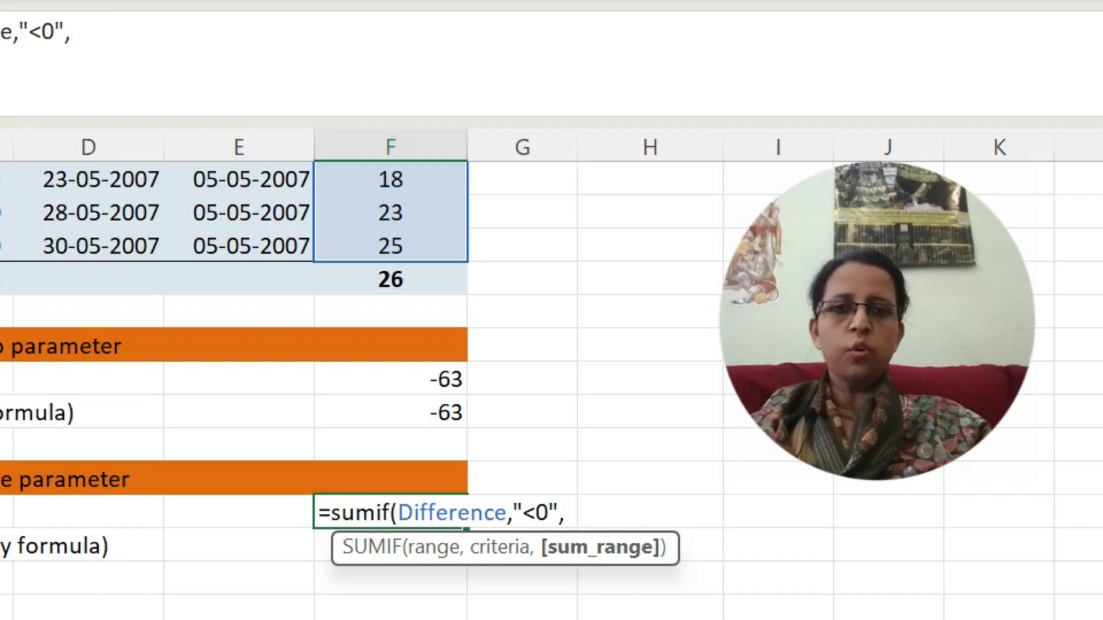
{"action": "type", "text": "amo"}
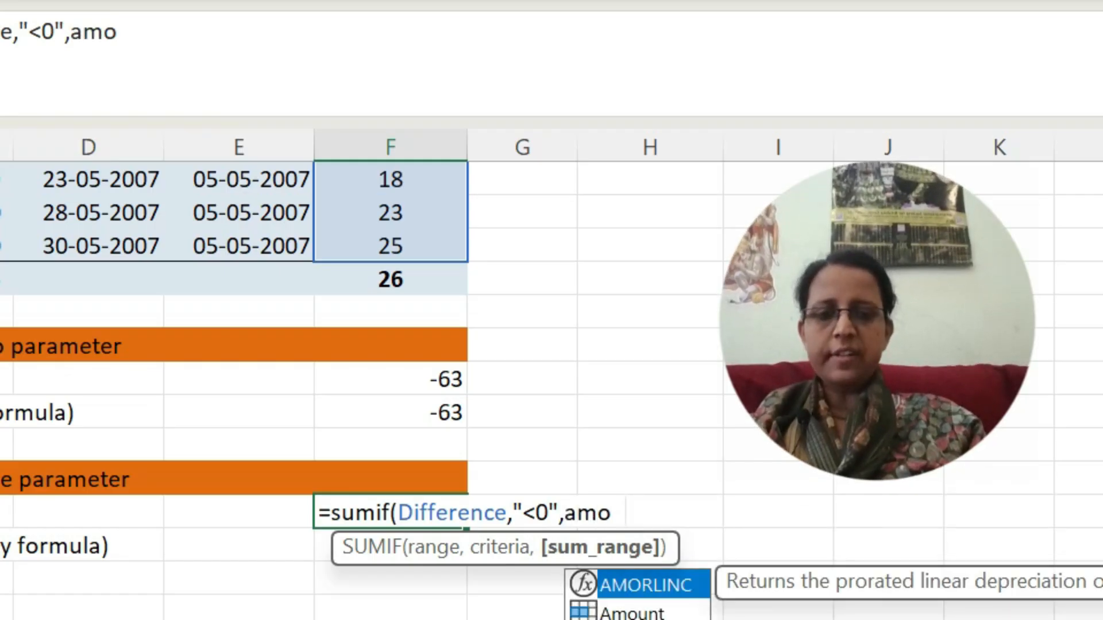
{"action": "type", "text": "unt)"}
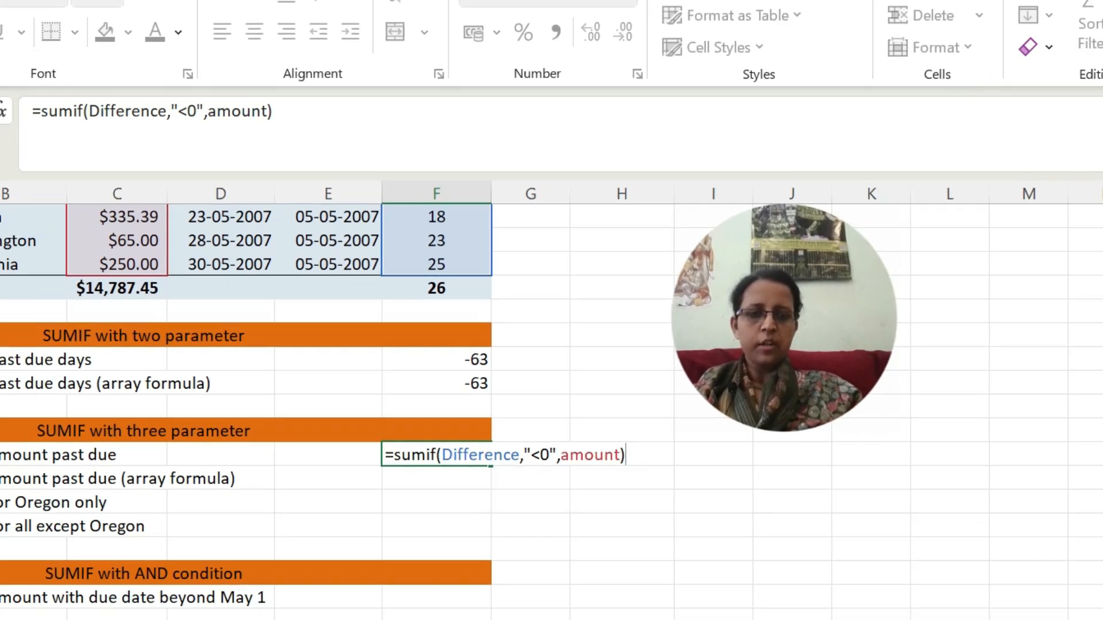
{"action": "key", "text": "Return"}
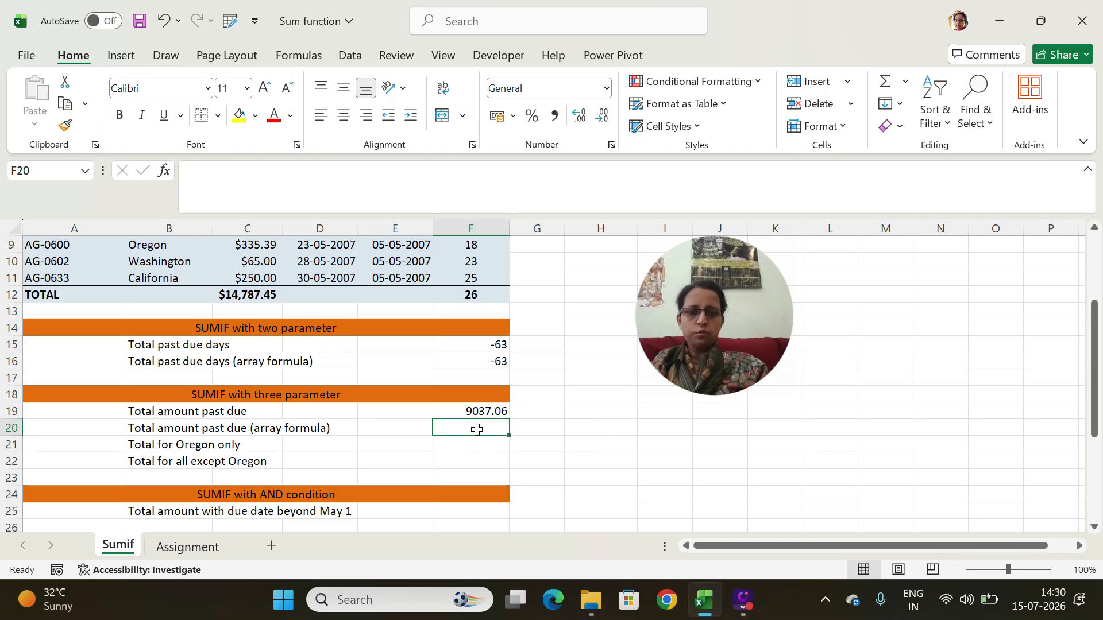
Step: Calculate the total amount past due (array formula) in cell F20 with =SUM(IF(Difference<0,Amount,0))
{"action": "type", "text": "=su"}
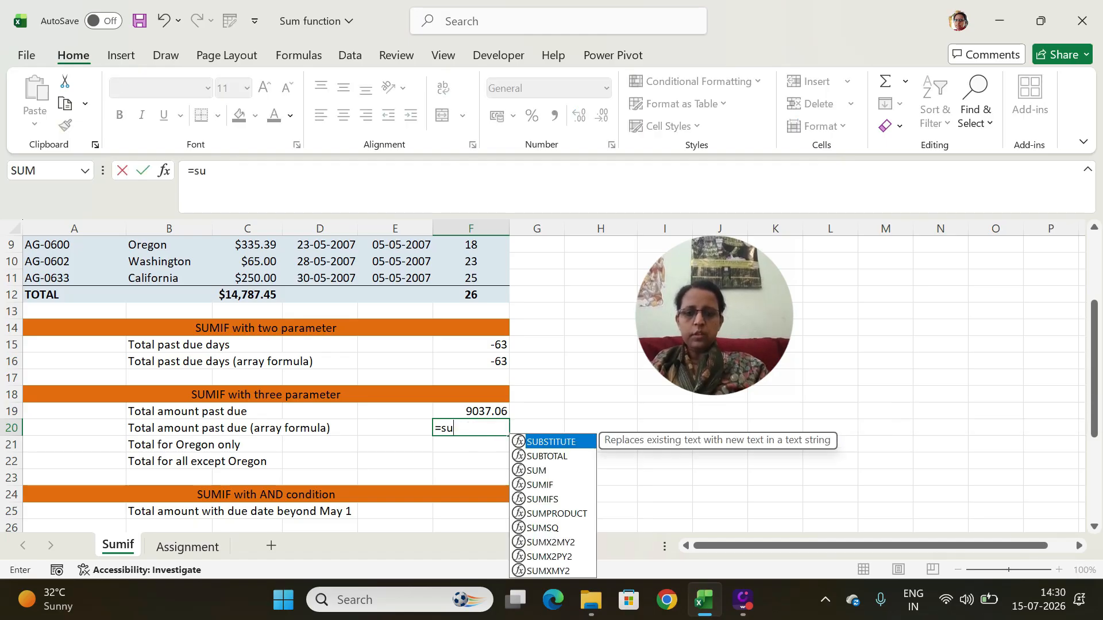
{"action": "type", "text": "m("}
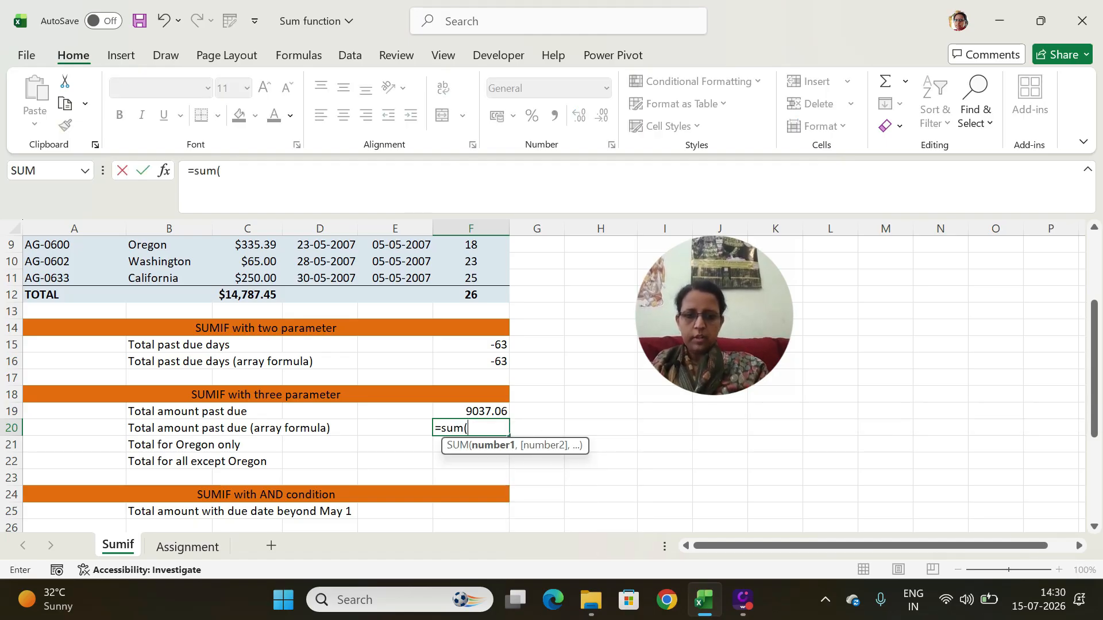
{"action": "type", "text": "if("}
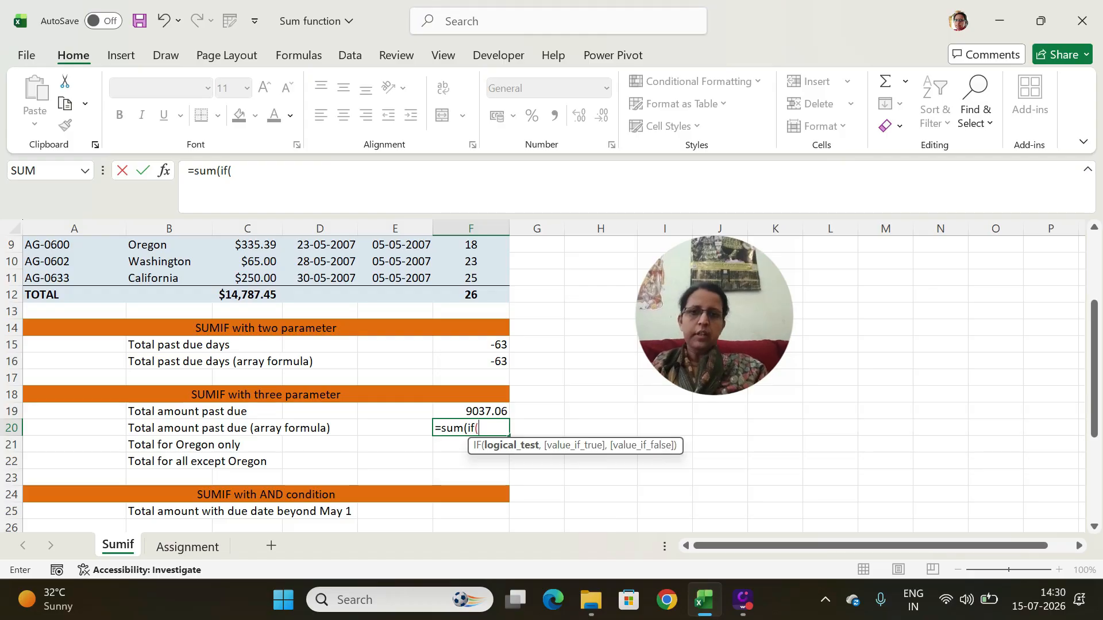
{"action": "type", "text": "diff"}
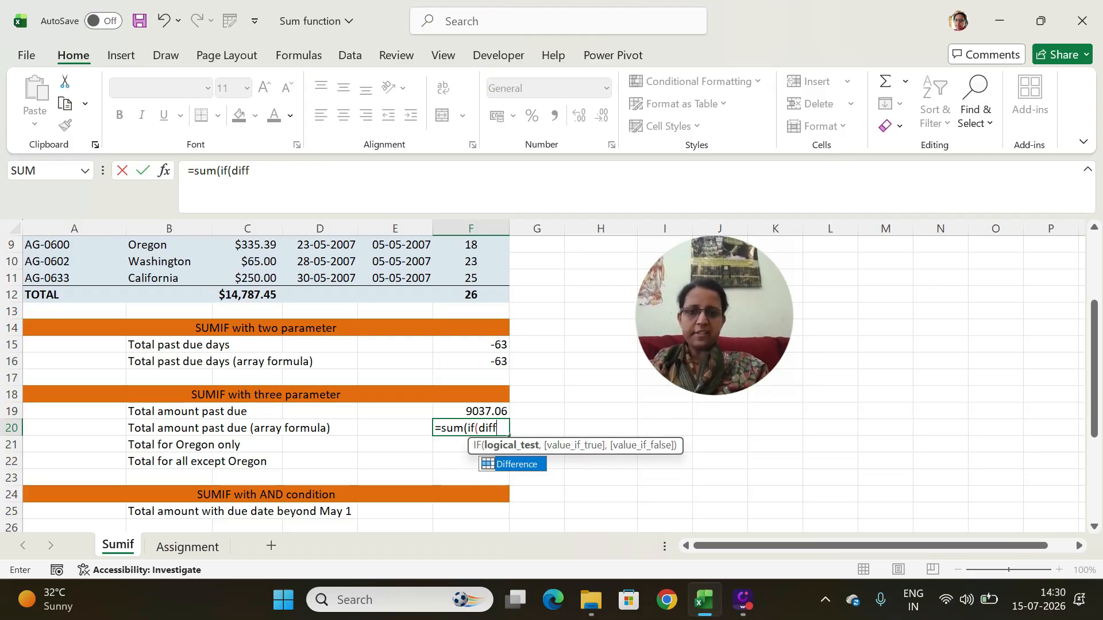
{"action": "key", "text": "Tab"}
{"action": "type", "text": "<0"}
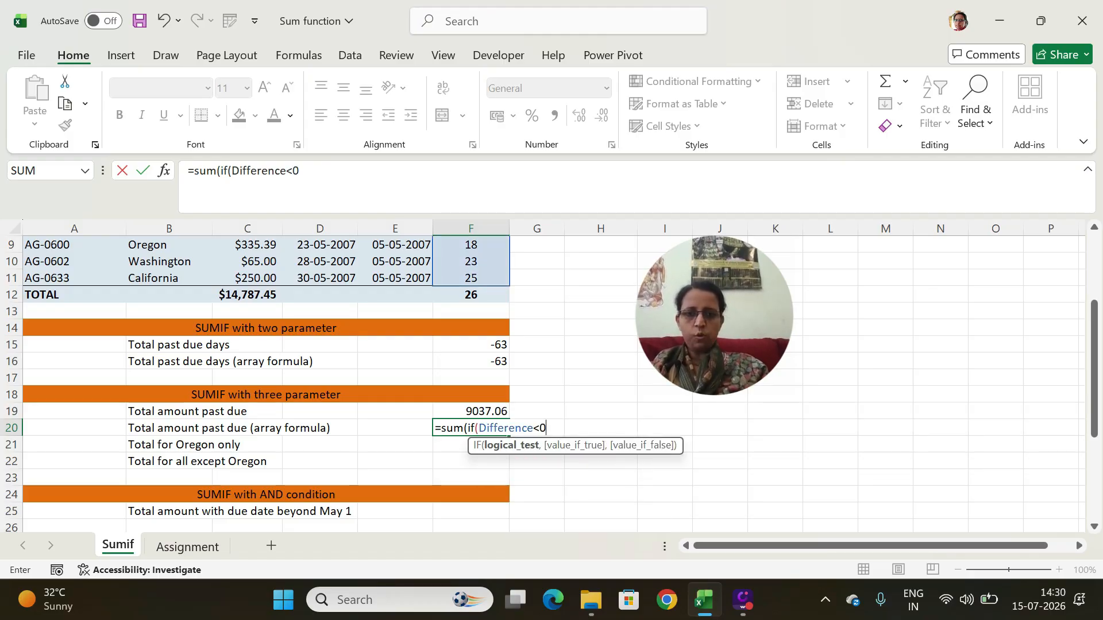
{"action": "type", "text": ","}
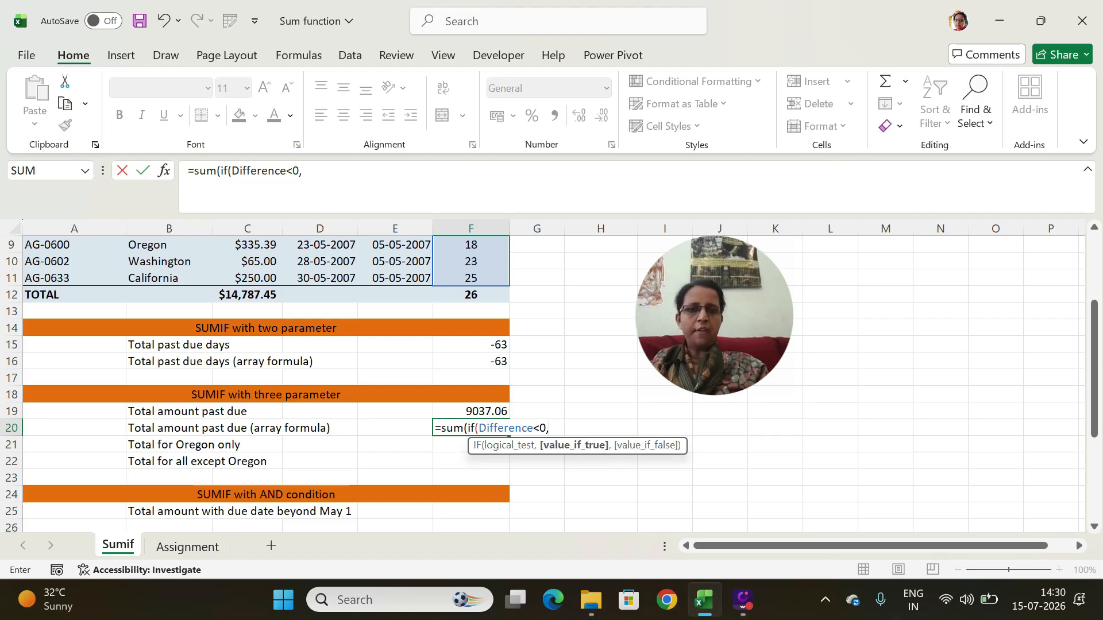
{"action": "type", "text": "amount"}
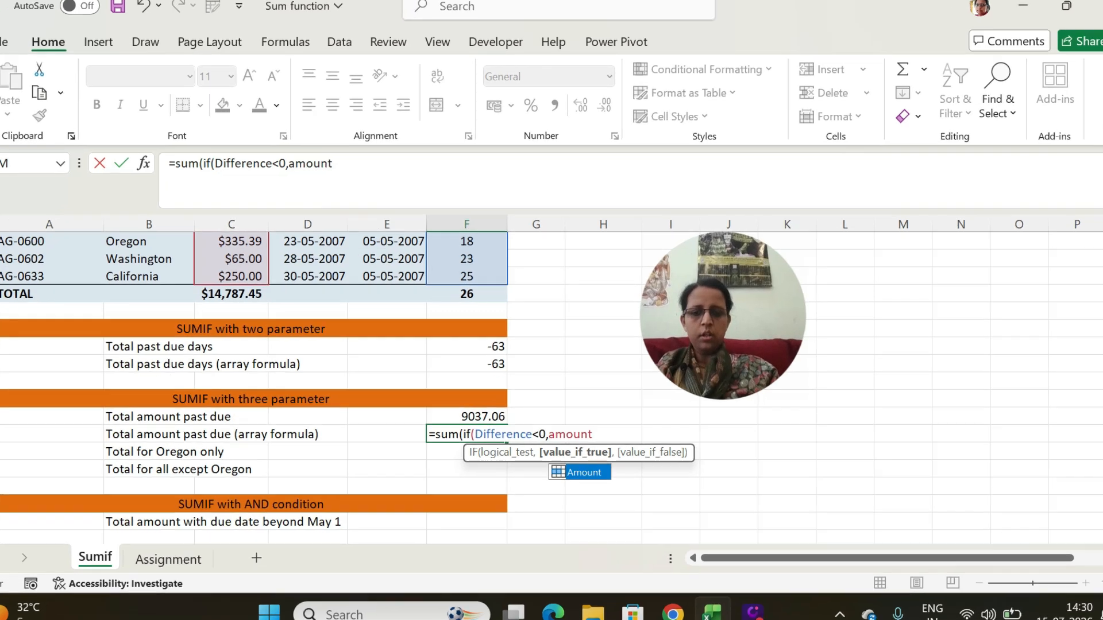
{"action": "type", "text": ",0"}
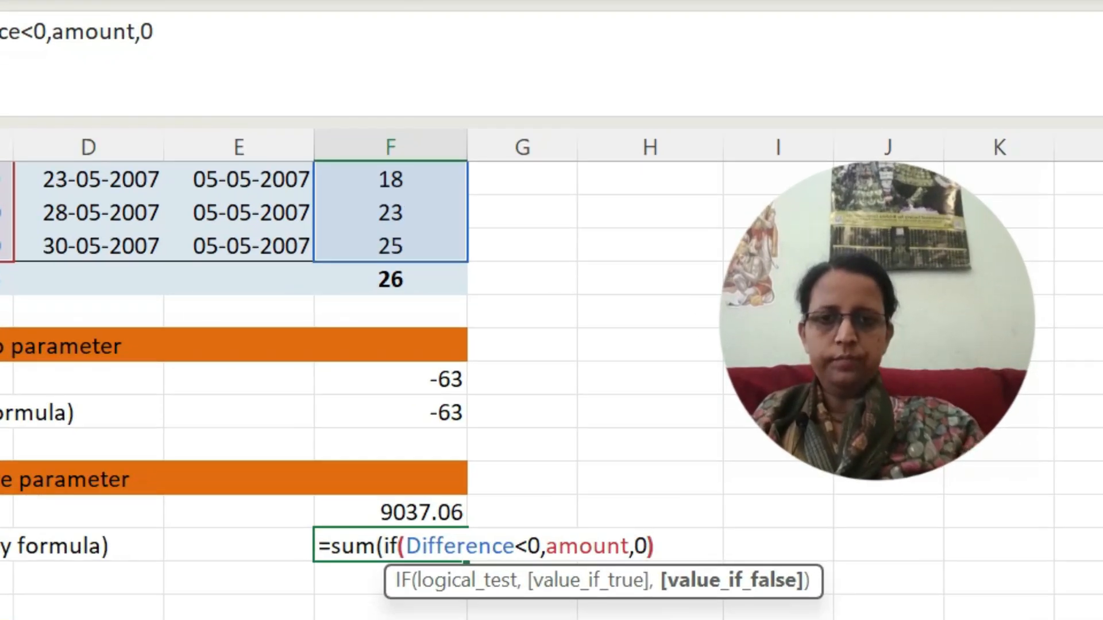
{"action": "type", "text": ")"}
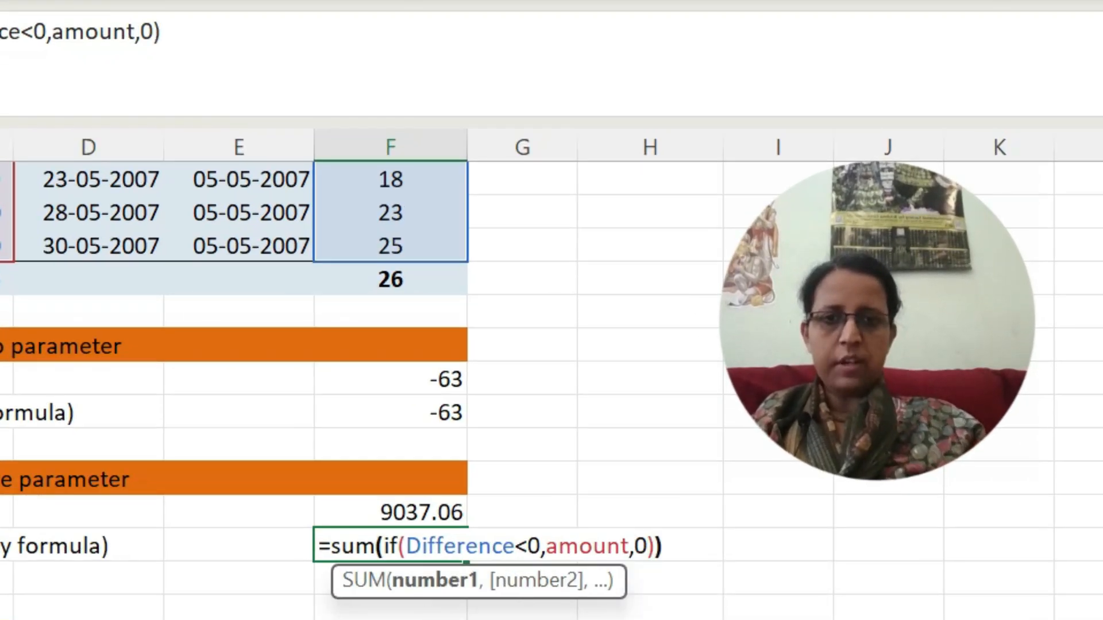
{"action": "type", "text": ")"}
{"action": "key", "text": "ctrl+shift+Return"}
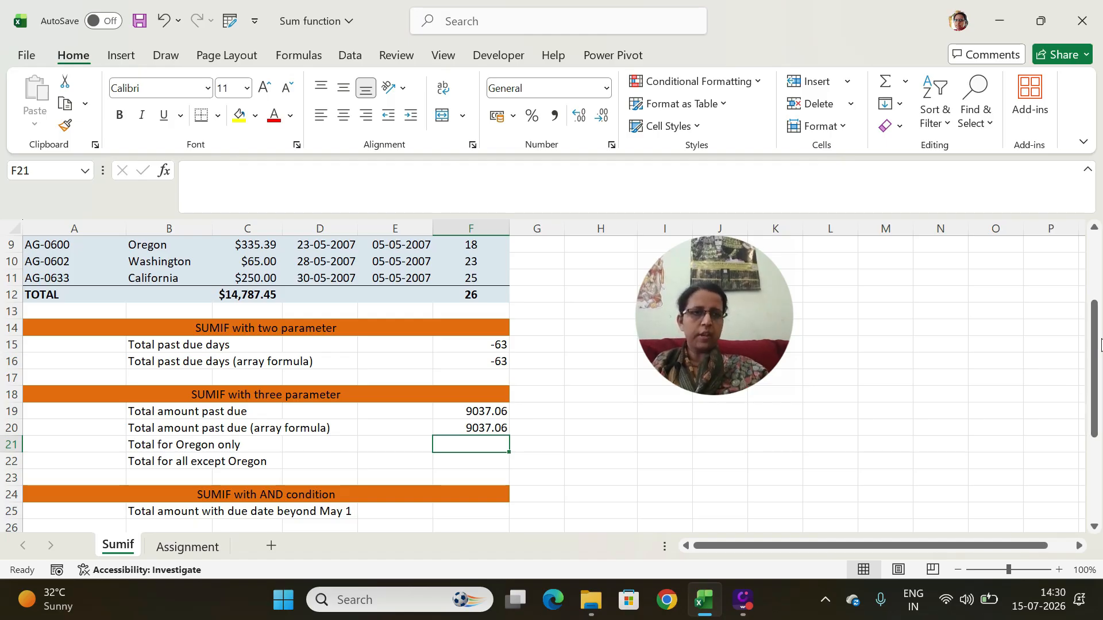
Step: Calculate the total for Oregon only in cell F21 with the formula =SUMIF(Office,"Oregon",Amount)
{"action": "left_click_drag", "start_coordinate": [1096, 319], "coordinate": [1100, 253]}
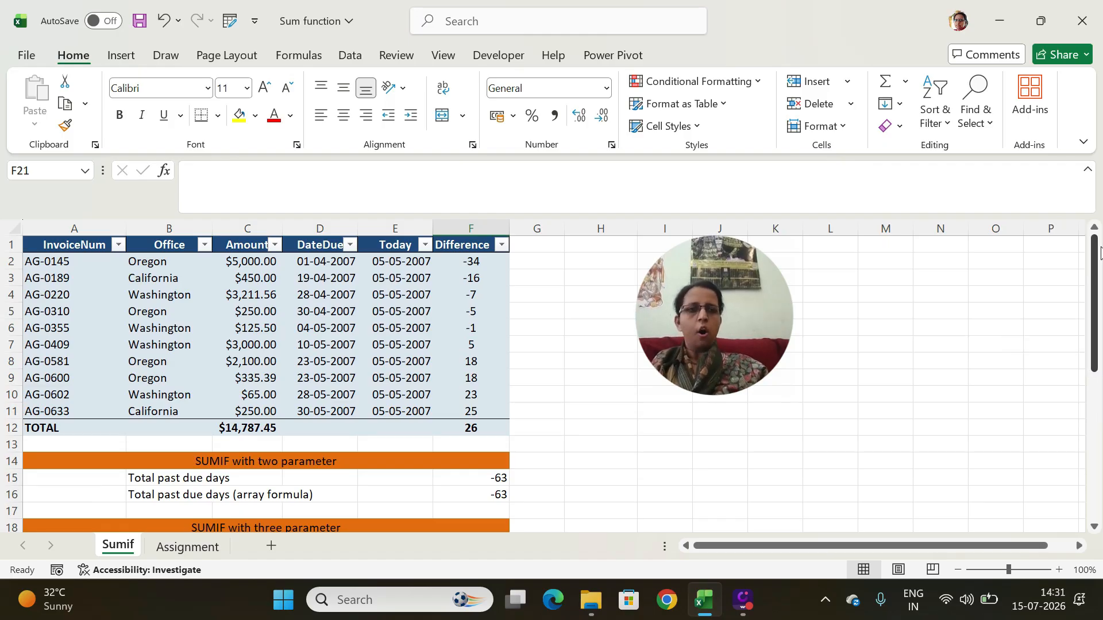
{"action": "left_click_drag", "start_coordinate": [1100, 252], "coordinate": [1100, 330]}
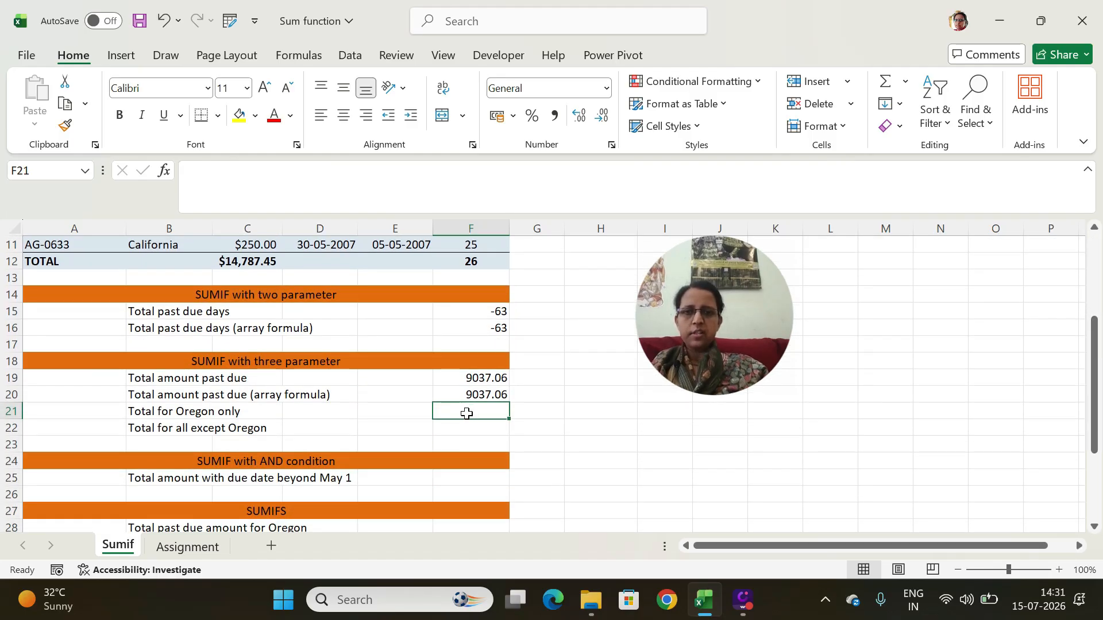
{"action": "type", "text": "=su"}
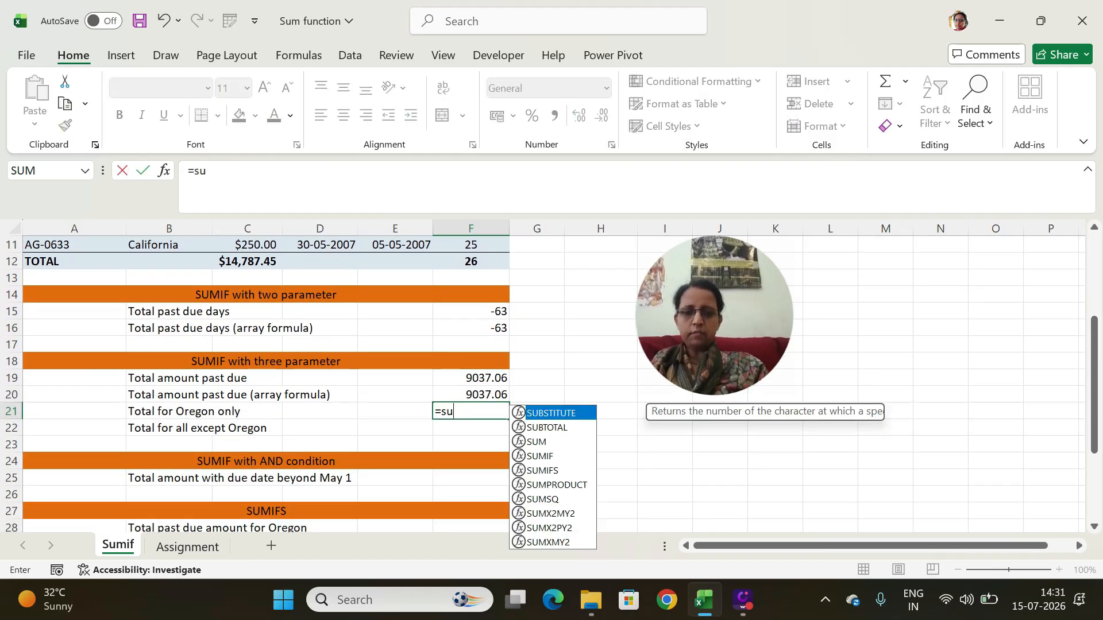
{"action": "type", "text": "mif"}
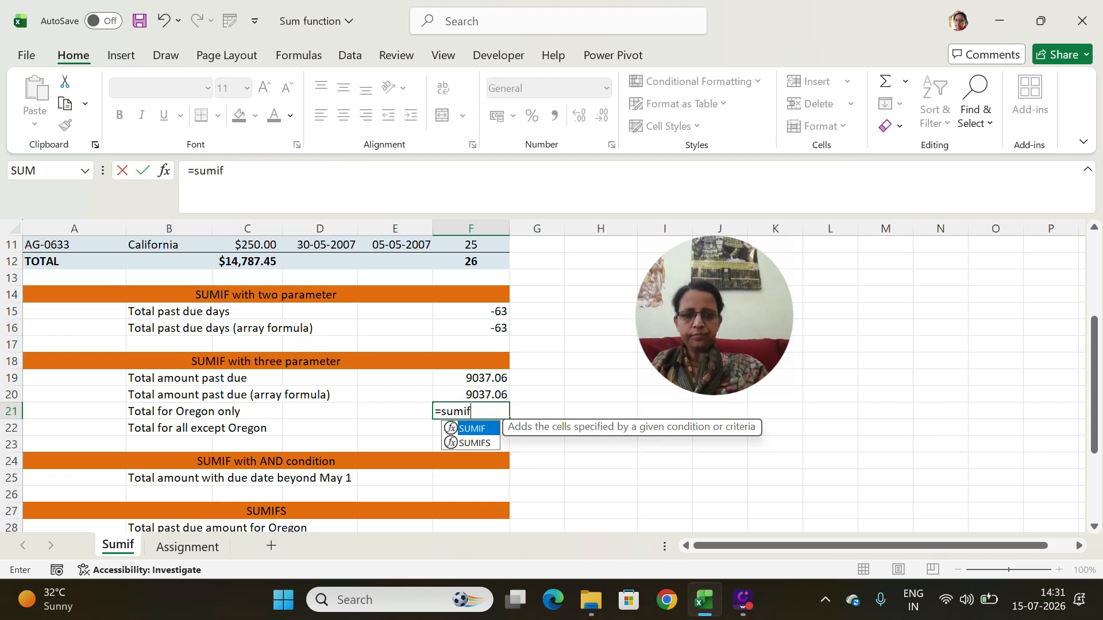
{"action": "type", "text": "("}
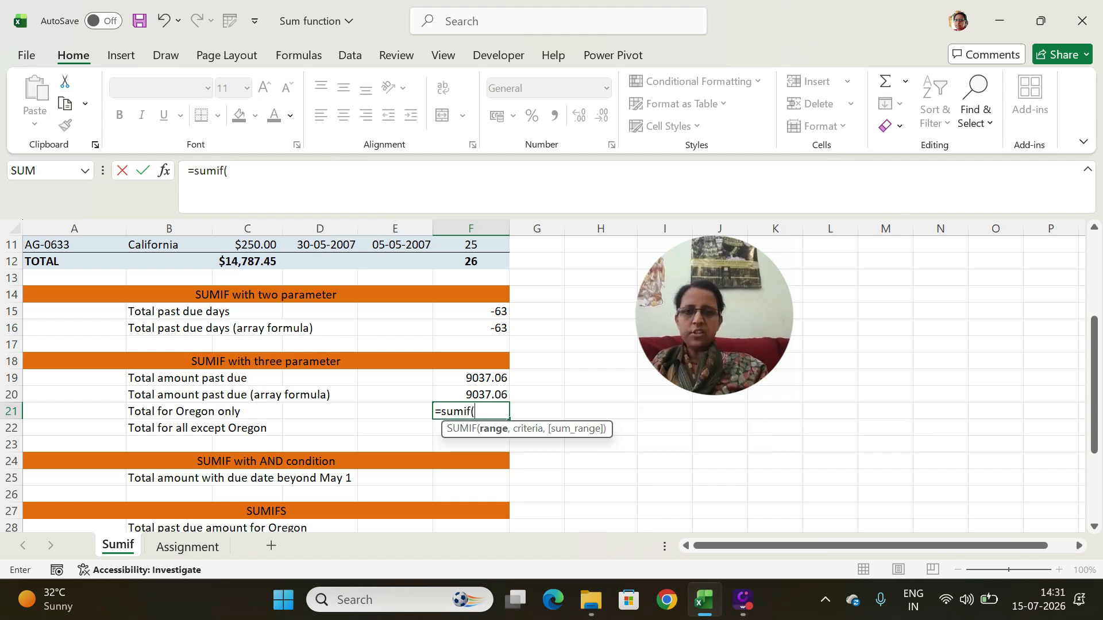
{"action": "type", "text": "off"}
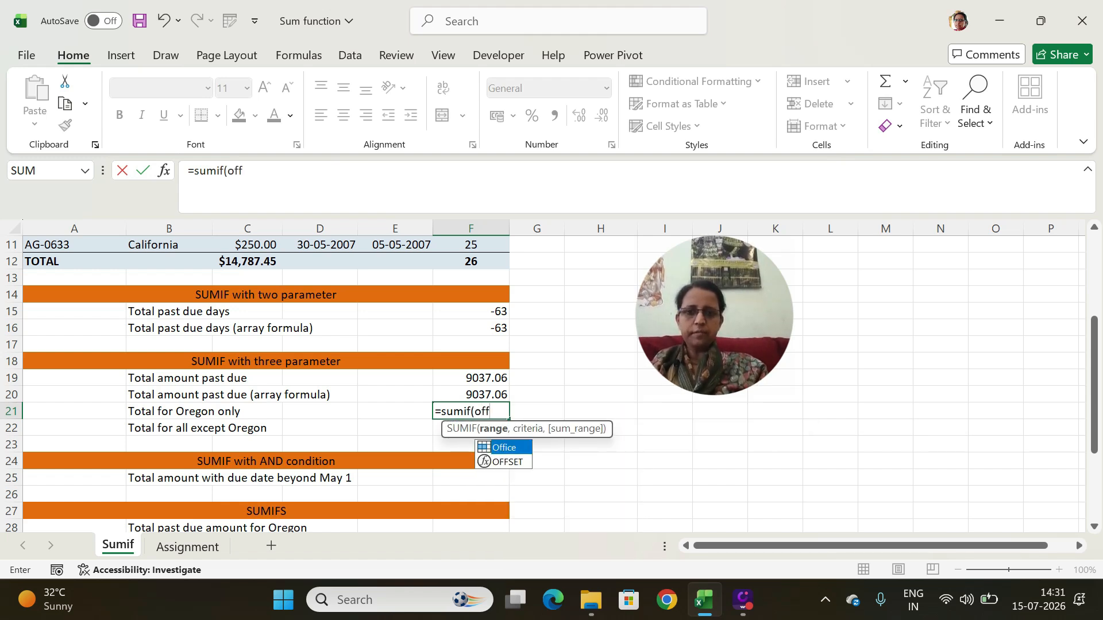
{"action": "key", "text": "Tab"}
{"action": "type", "text": ","}
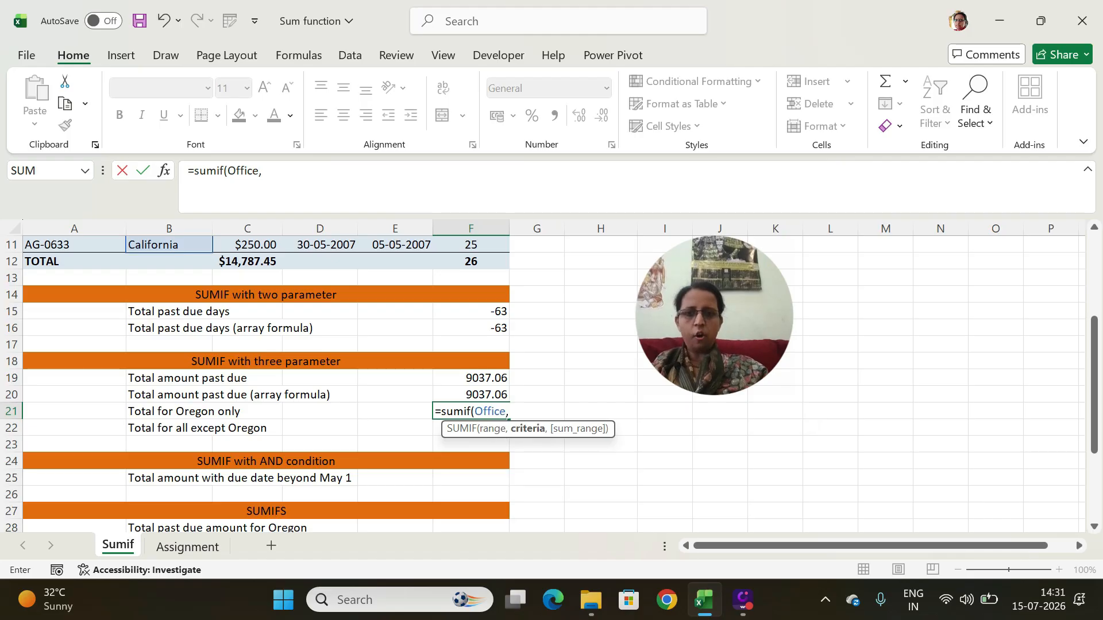
{"action": "type", "text": "\""}
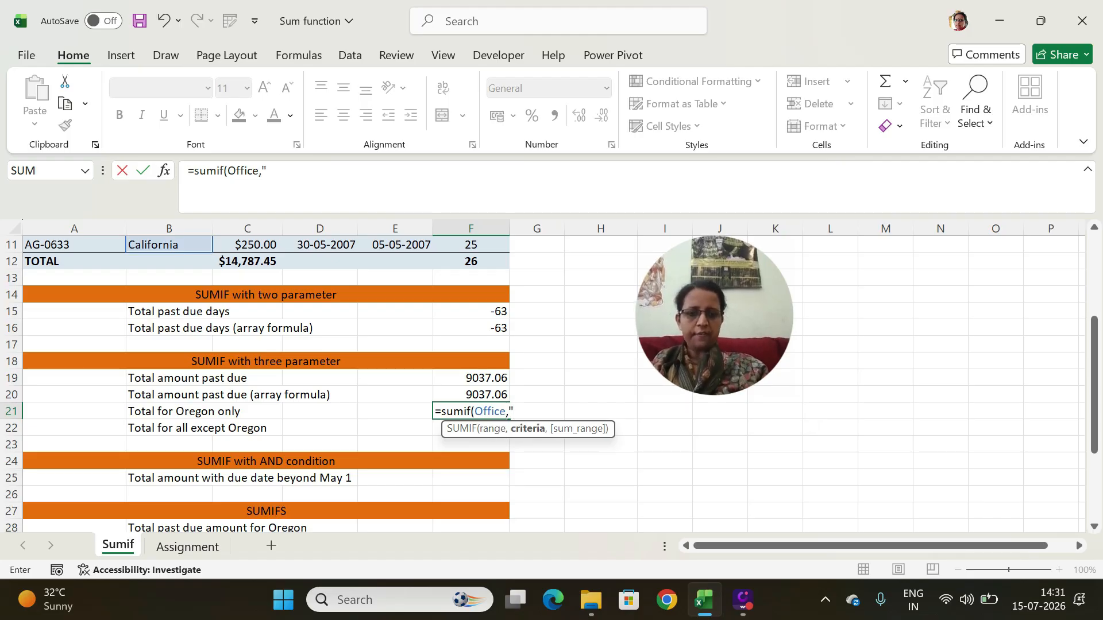
{"action": "type", "text": "O"}
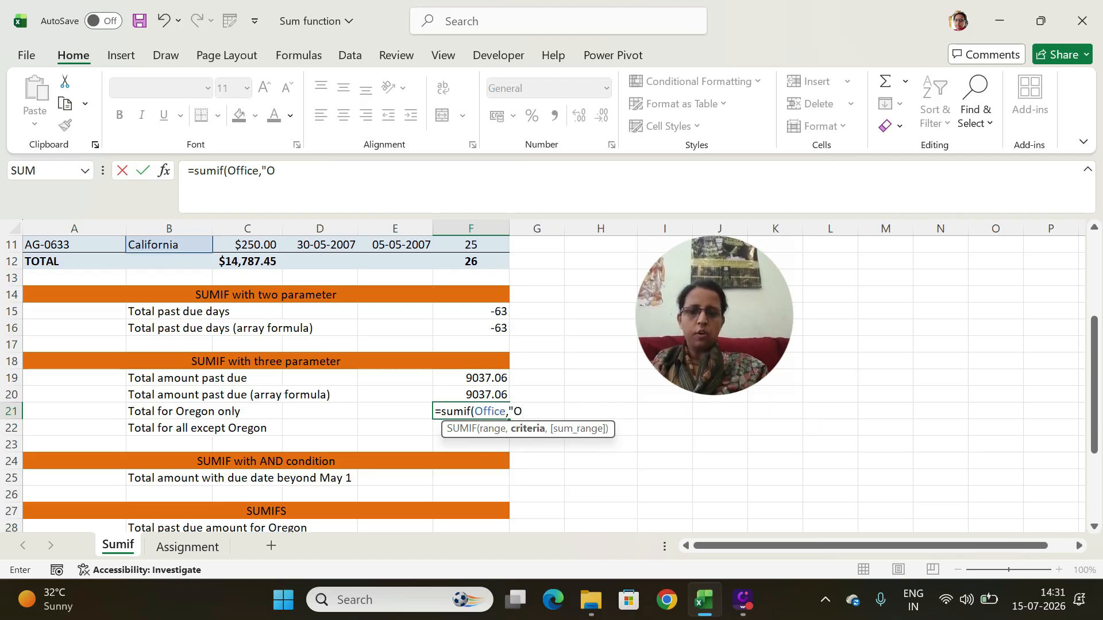
{"action": "type", "text": "re"}
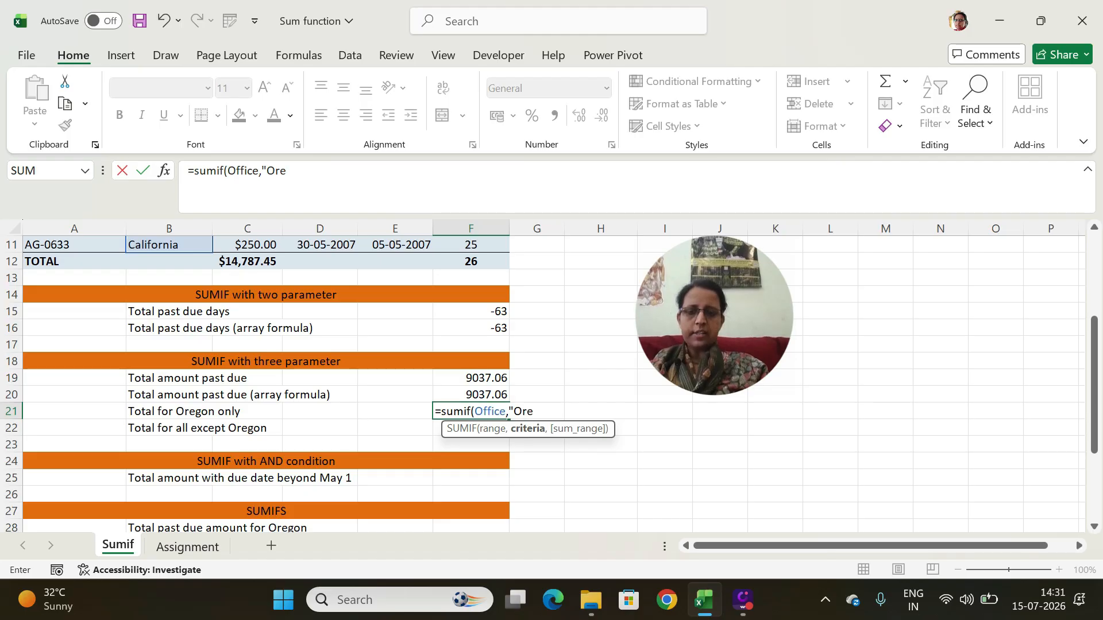
{"action": "type", "text": "gon\""}
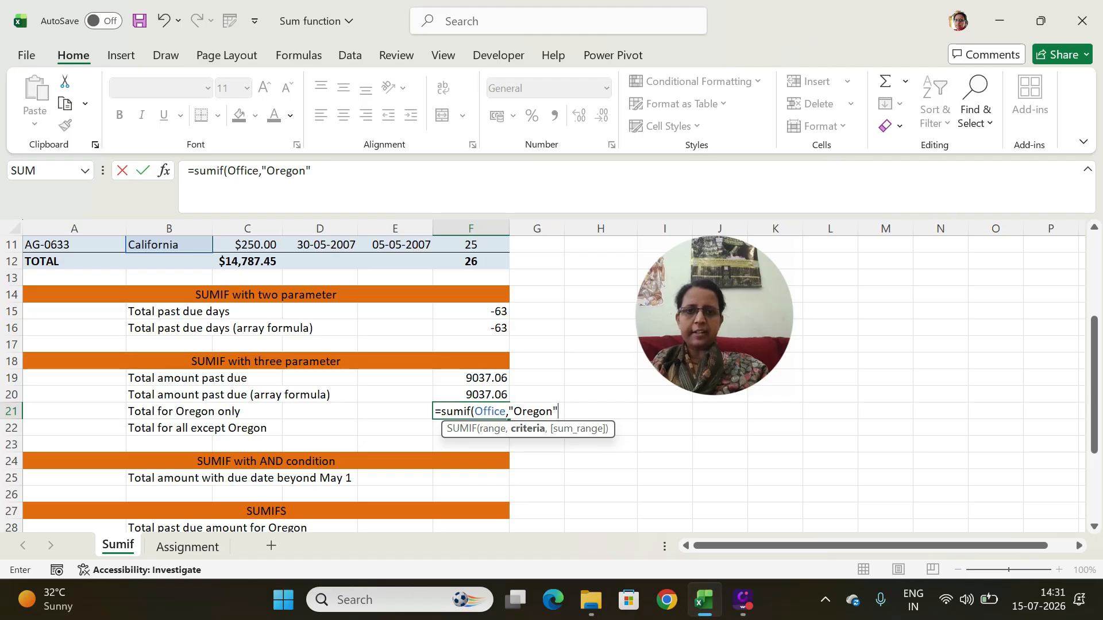
{"action": "type", "text": ","}
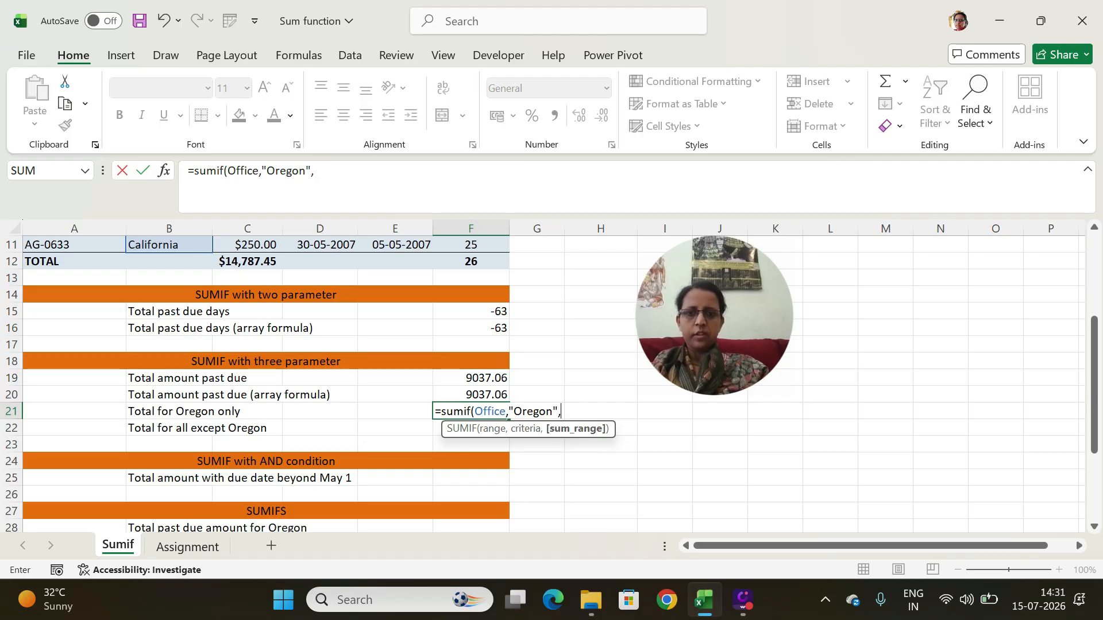
{"action": "type", "text": "amou"}
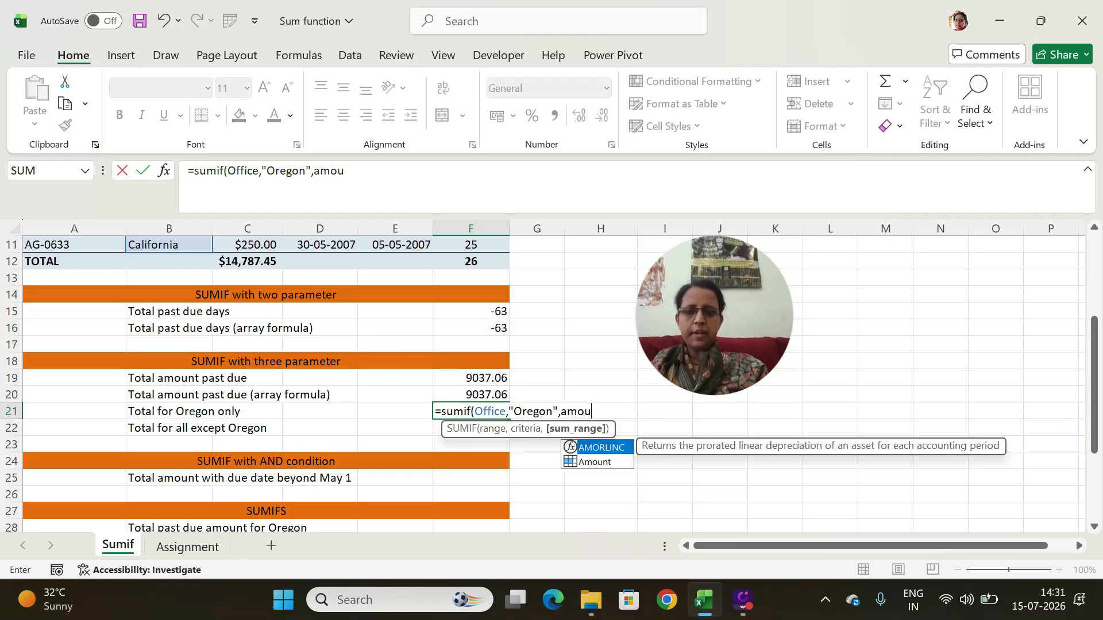
{"action": "type", "text": "nt)"}
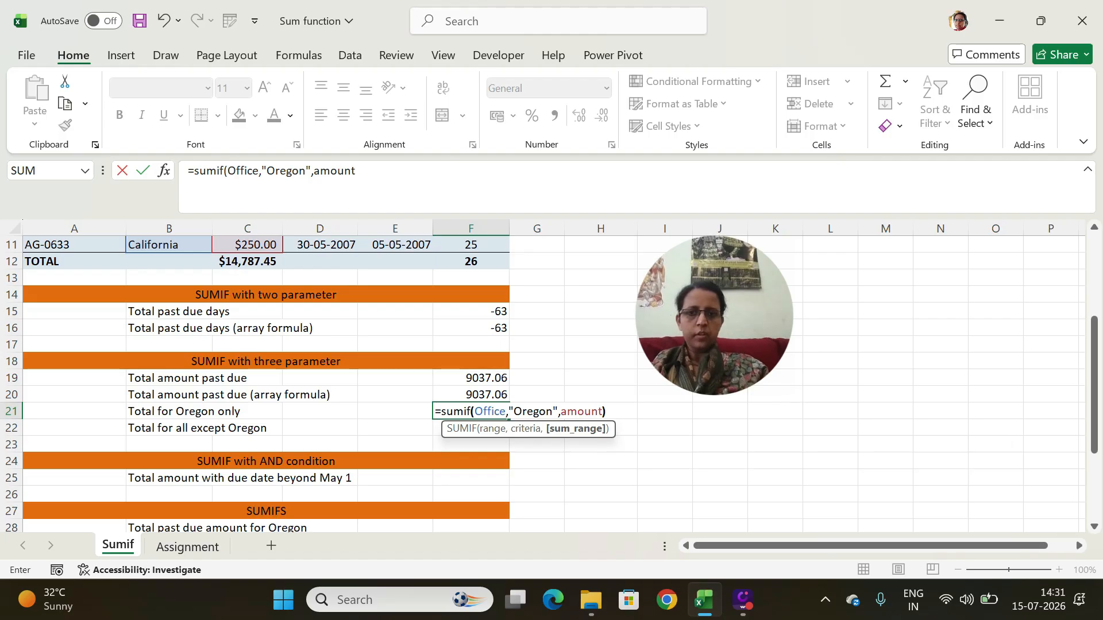
{"action": "key", "text": "Return"}
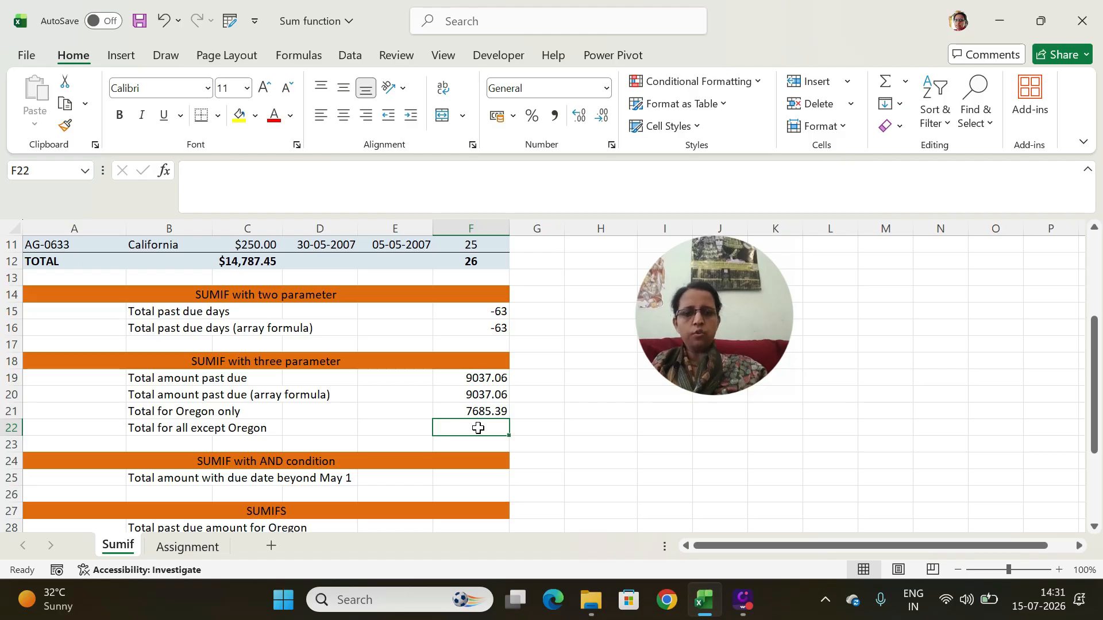
Step: Begin the total for all except Oregon in cell F22 with a SUMIF using the Office range and the criterion "<>Oregon"
{"action": "type", "text": "=sum"}
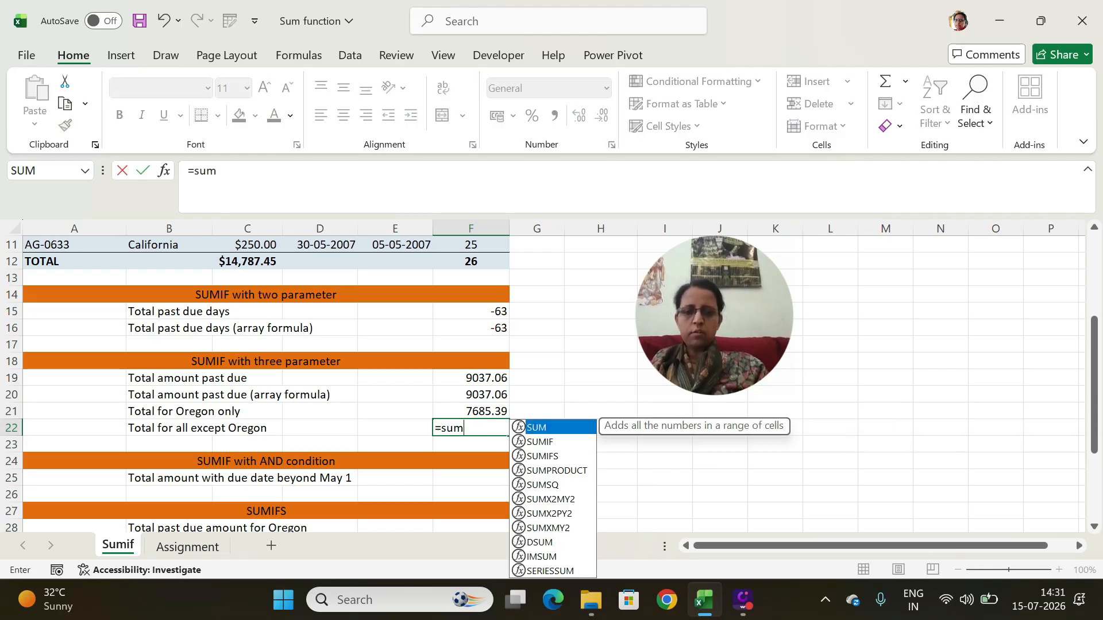
{"action": "type", "text": "if("}
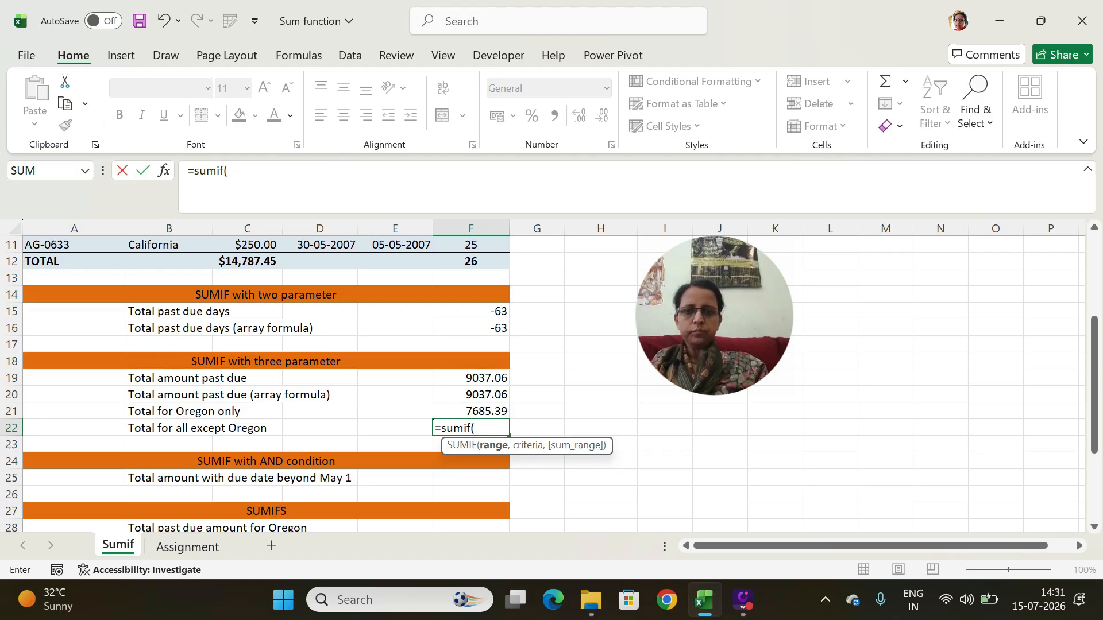
{"action": "type", "text": "off"}
{"action": "key", "text": "Tab"}
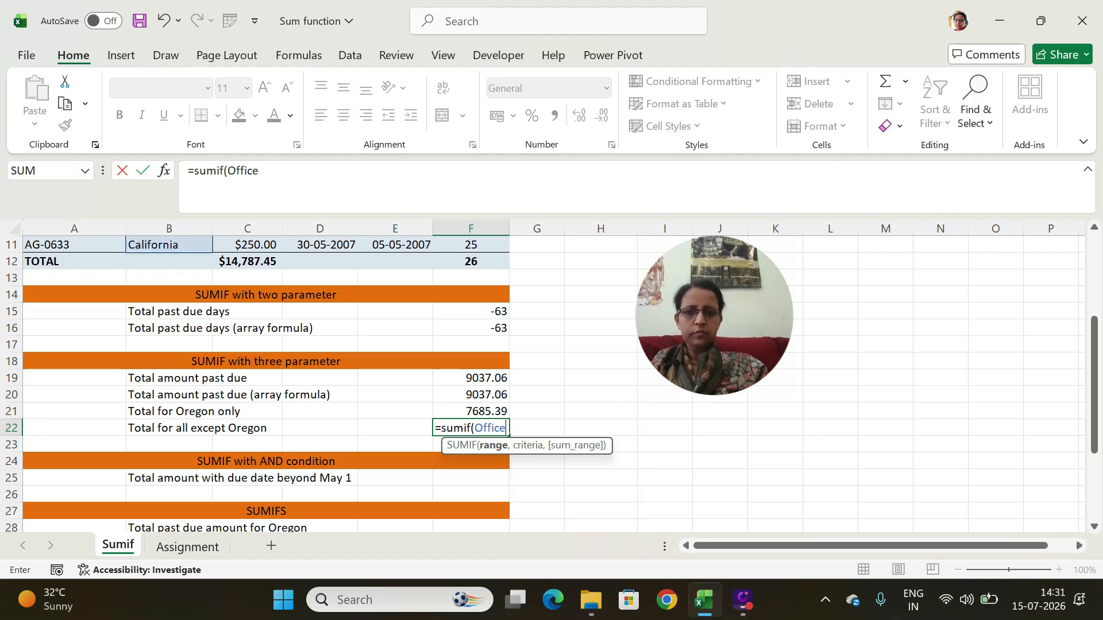
{"action": "type", "text": ",\""}
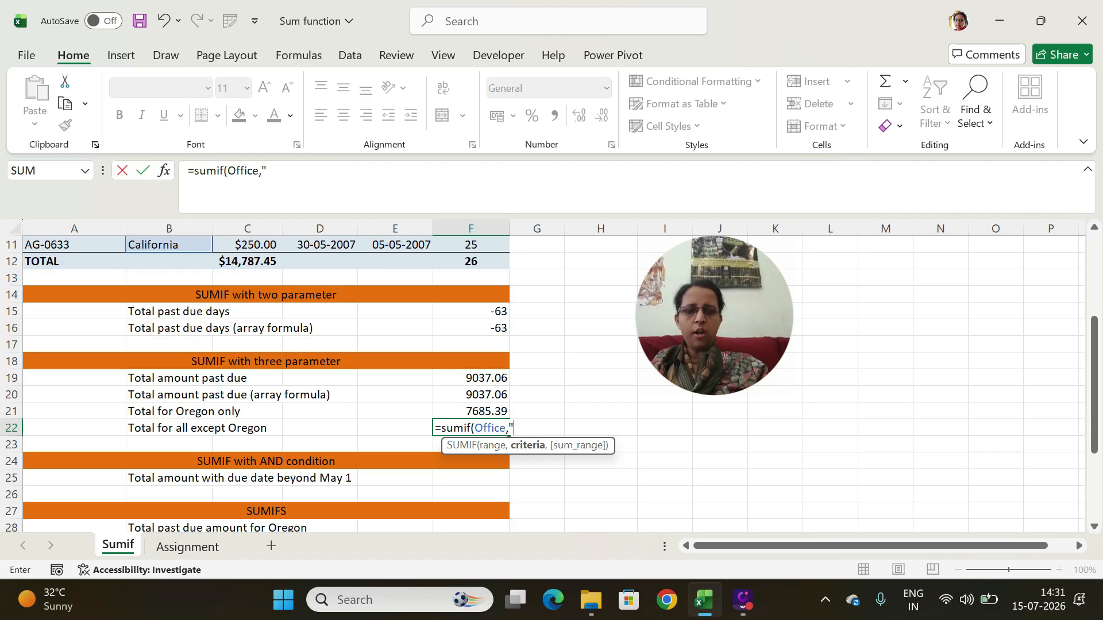
{"action": "type", "text": "<>"}
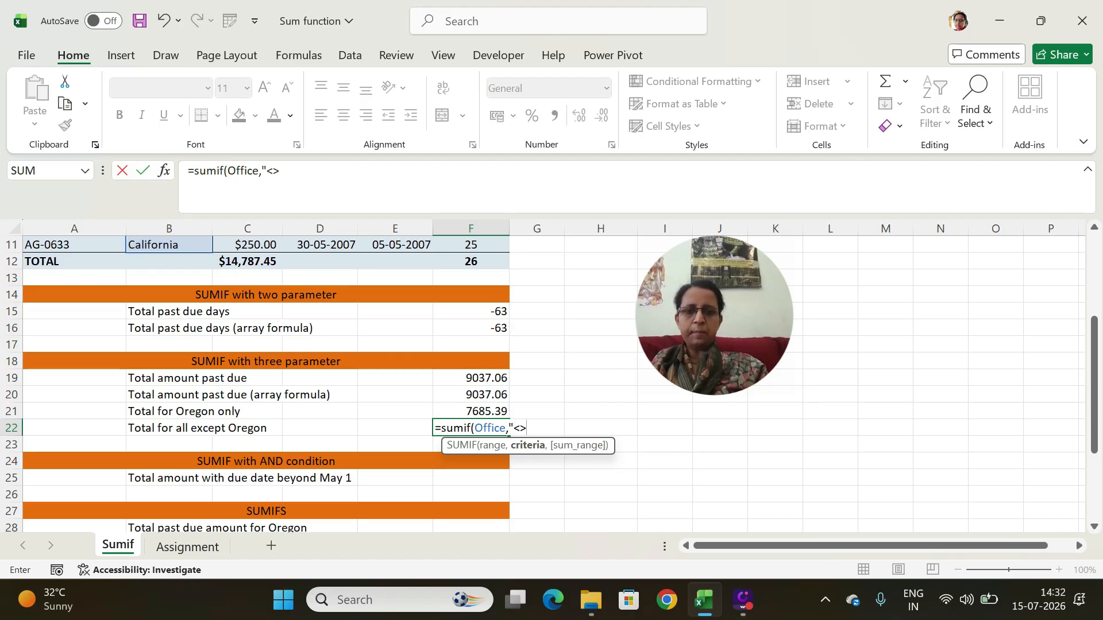
{"action": "type", "text": "Or"}
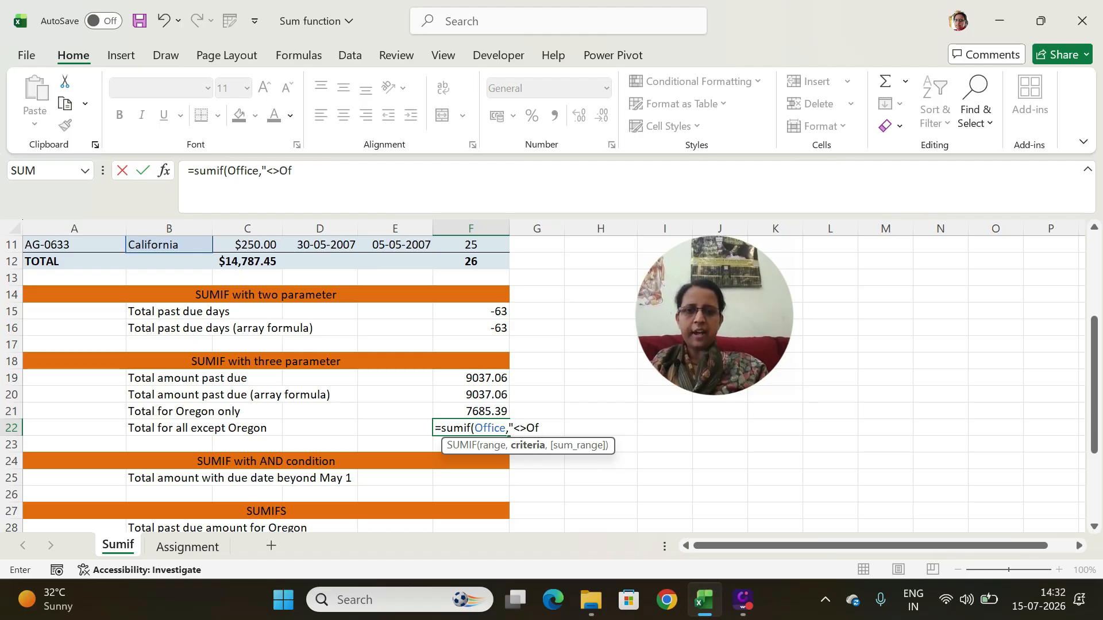
{"action": "key", "text": "BackSpace"}
{"action": "type", "text": "regon"}
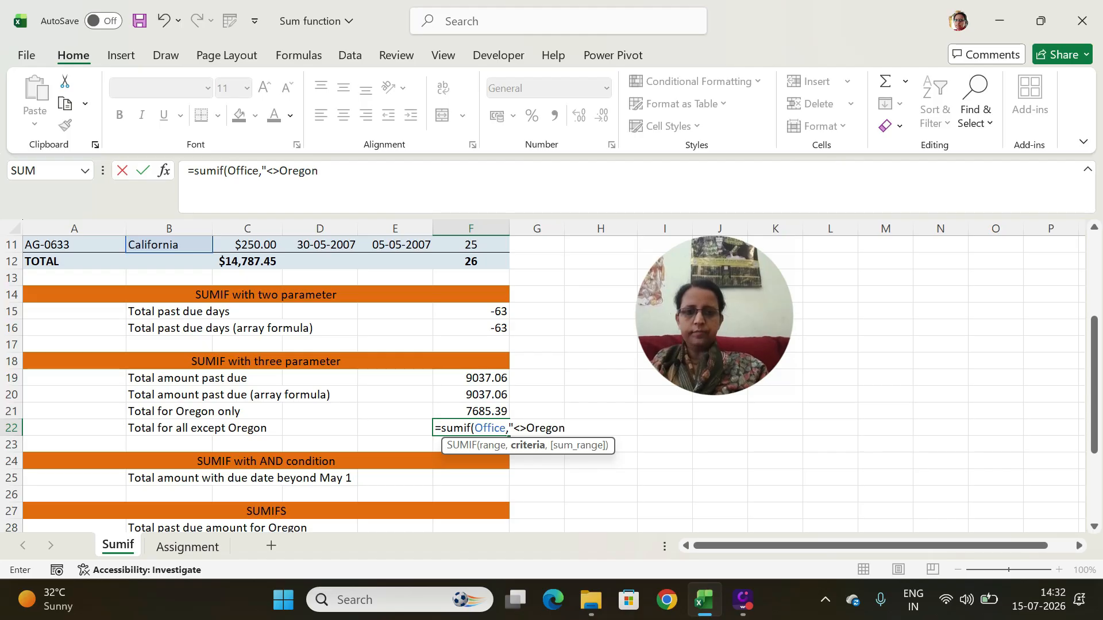
{"action": "type", "text": "\",am"}
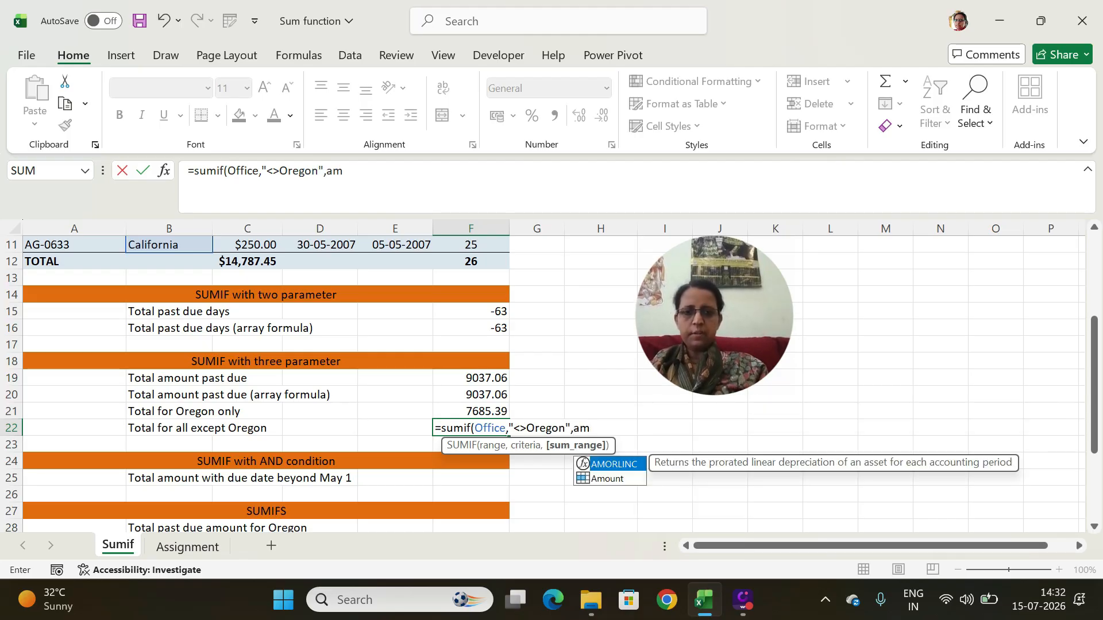
{"action": "key", "text": "Down"}
{"action": "key", "text": "Tab"}
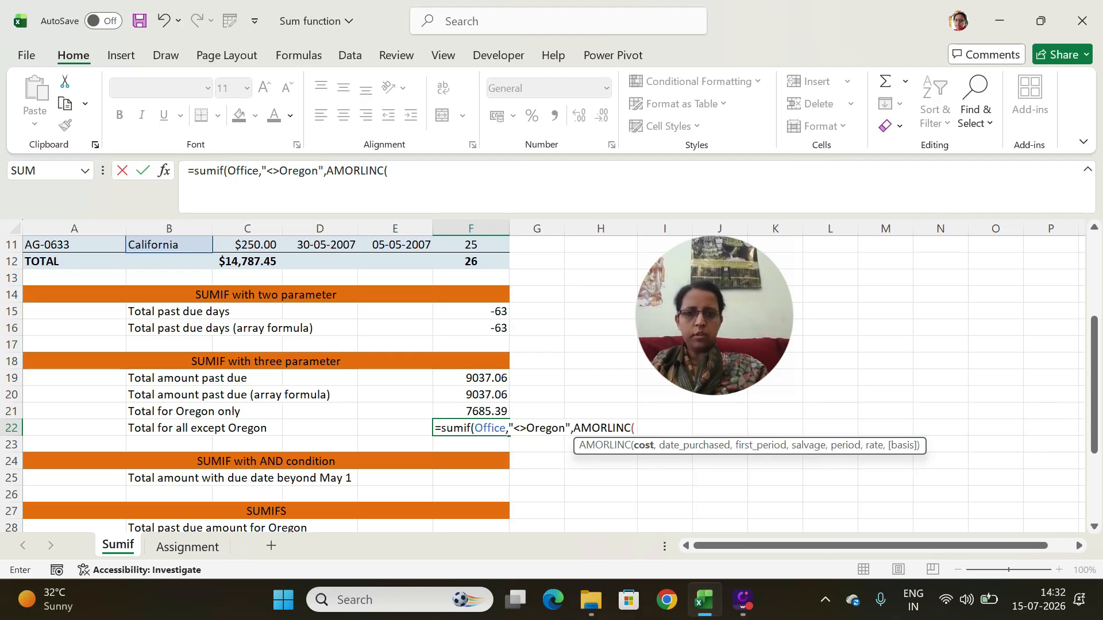
{"action": "key", "text": "BackSpace"}
{"action": "key", "text": "BackSpace"}
{"action": "key", "text": "BackSpace"}
{"action": "key", "text": "BackSpace"}
{"action": "key", "text": "BackSpace"}
{"action": "key", "text": "BackSpace"}
{"action": "key", "text": "BackSpace"}
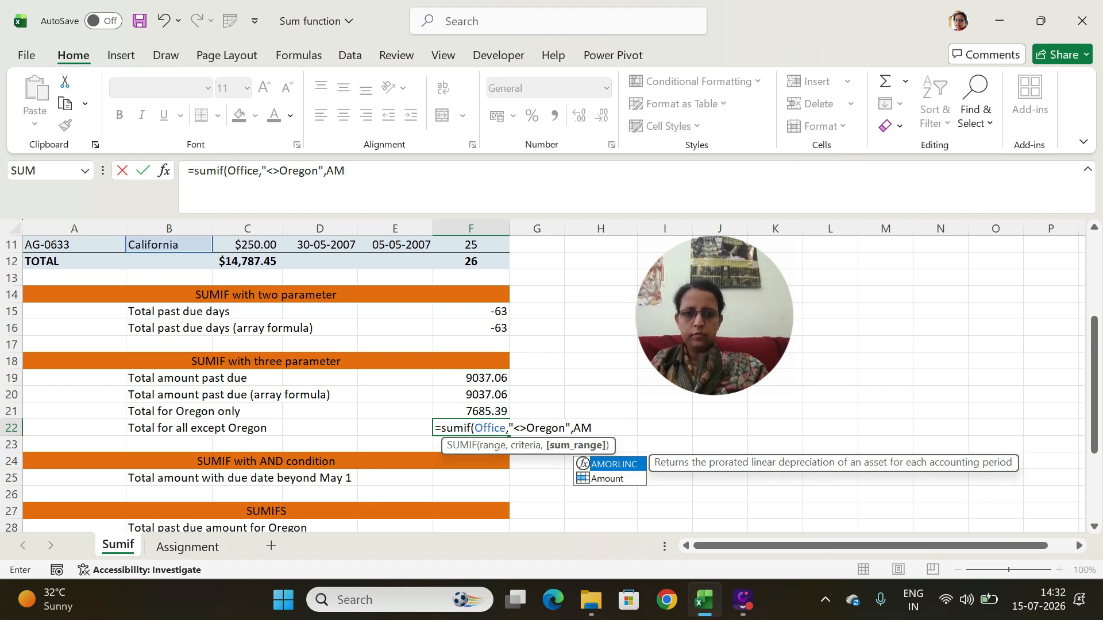
Step: Complete the SUMIF formula in cell F22 with the named range Amount as the sum range
{"action": "double_click", "coordinate": [616, 478]}
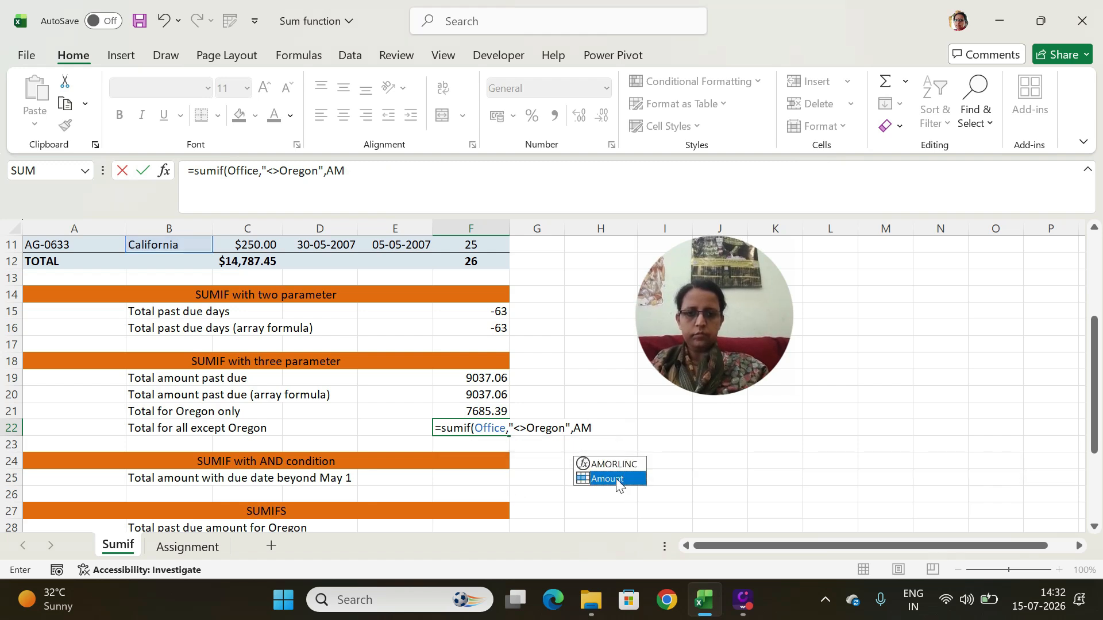
{"action": "type", "text": ")"}
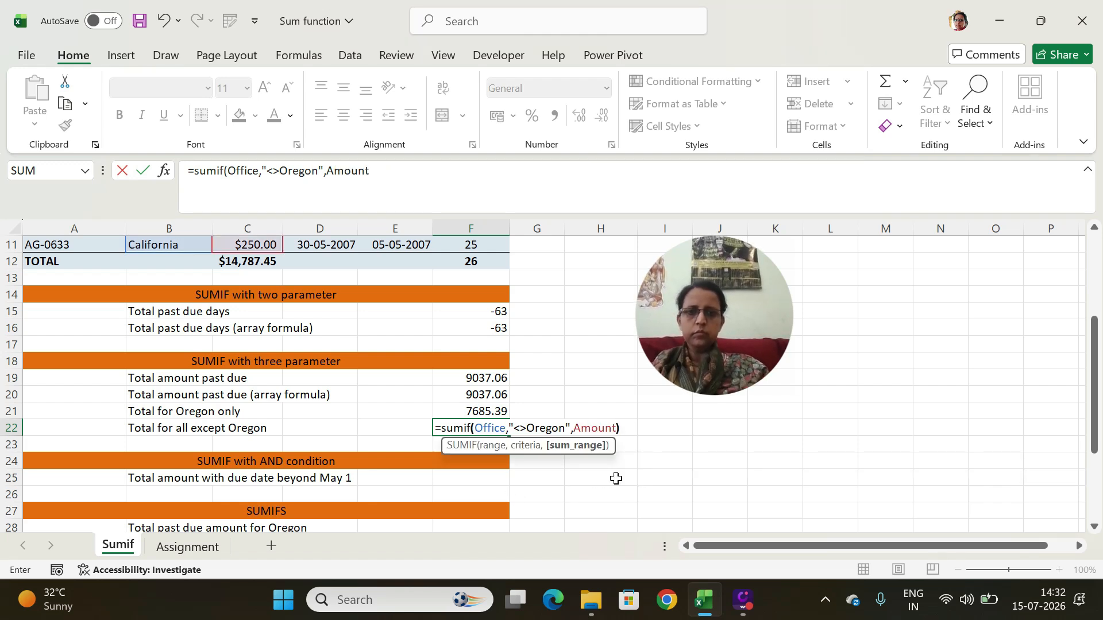
{"action": "key", "text": "Return"}
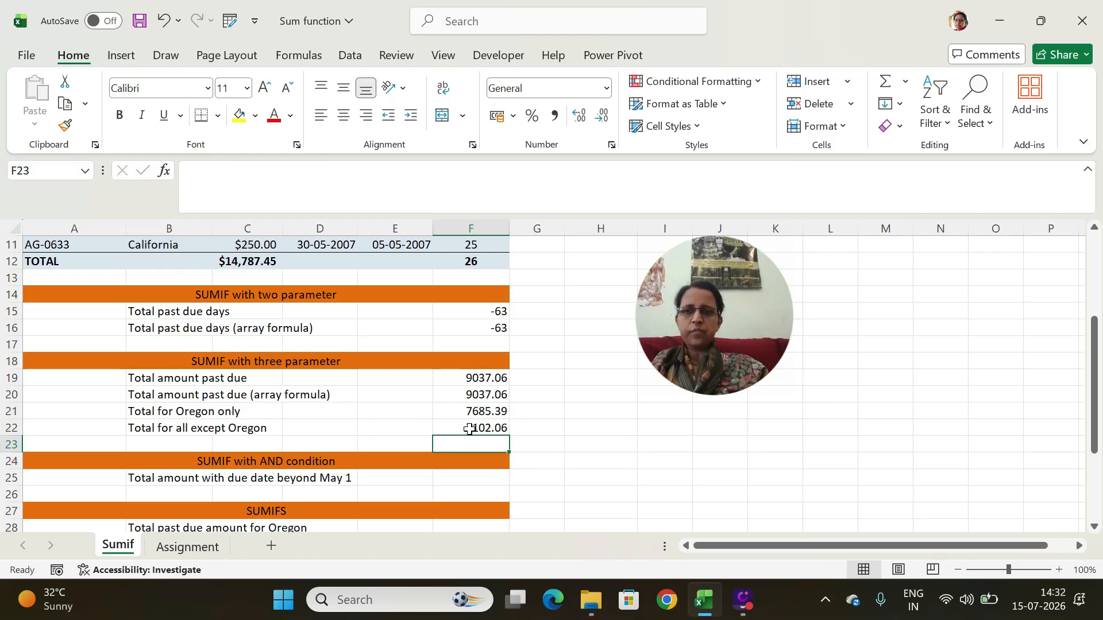
Step: Begin the total amount with due date beyond May 1 in cell F25 with a SUMIF using the named range DateDue
{"action": "left_click", "coordinate": [463, 478]}
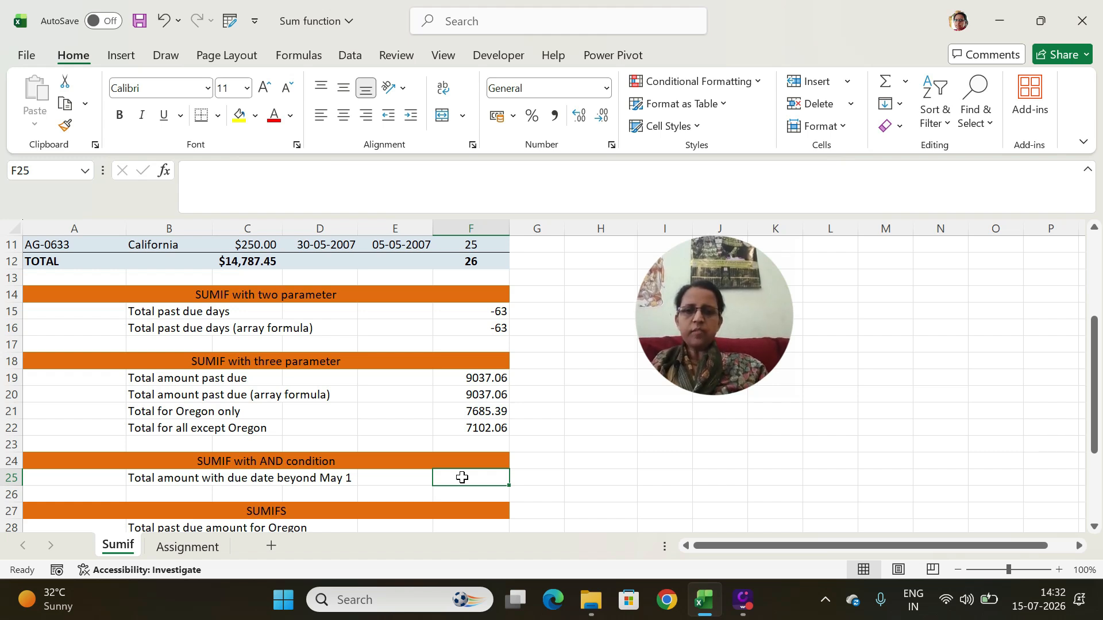
{"action": "type", "text": "=sumif"}
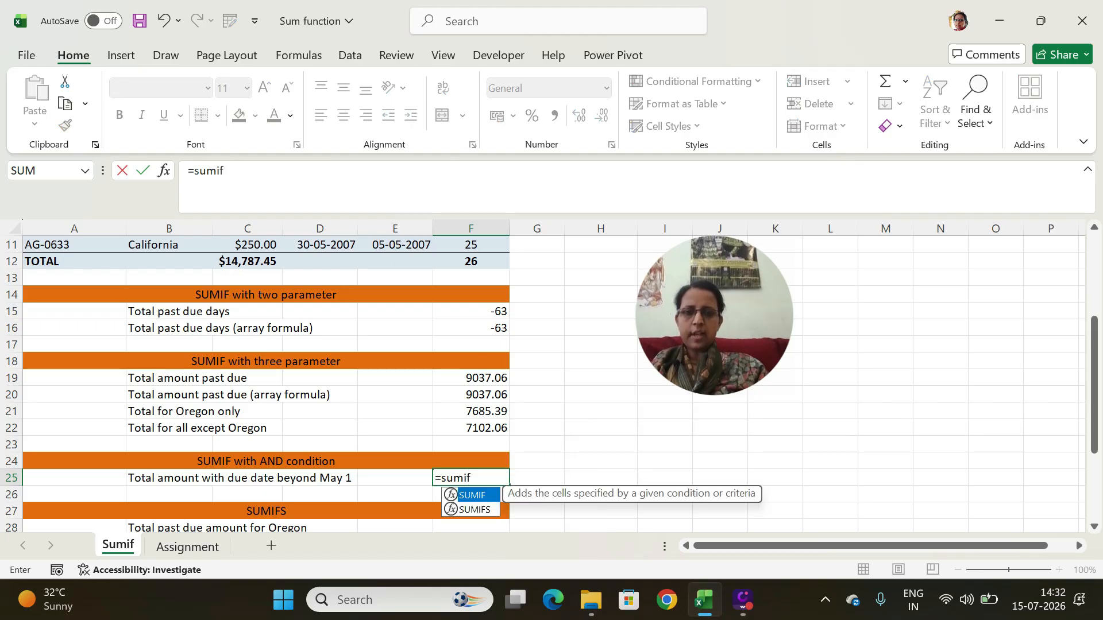
{"action": "type", "text": "("}
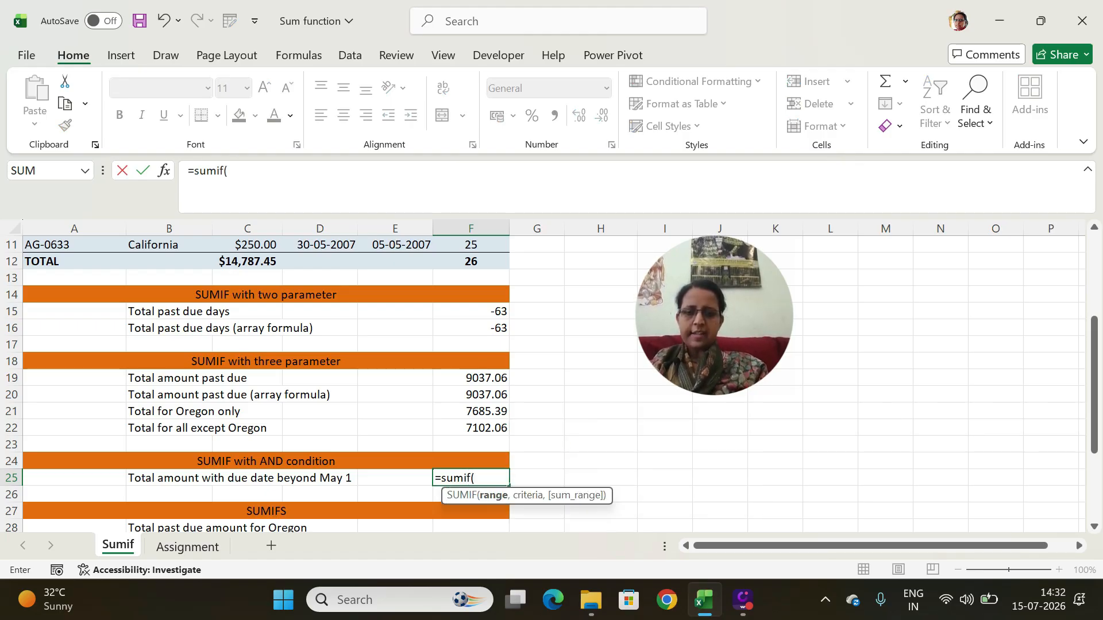
{"action": "type", "text": "dat"}
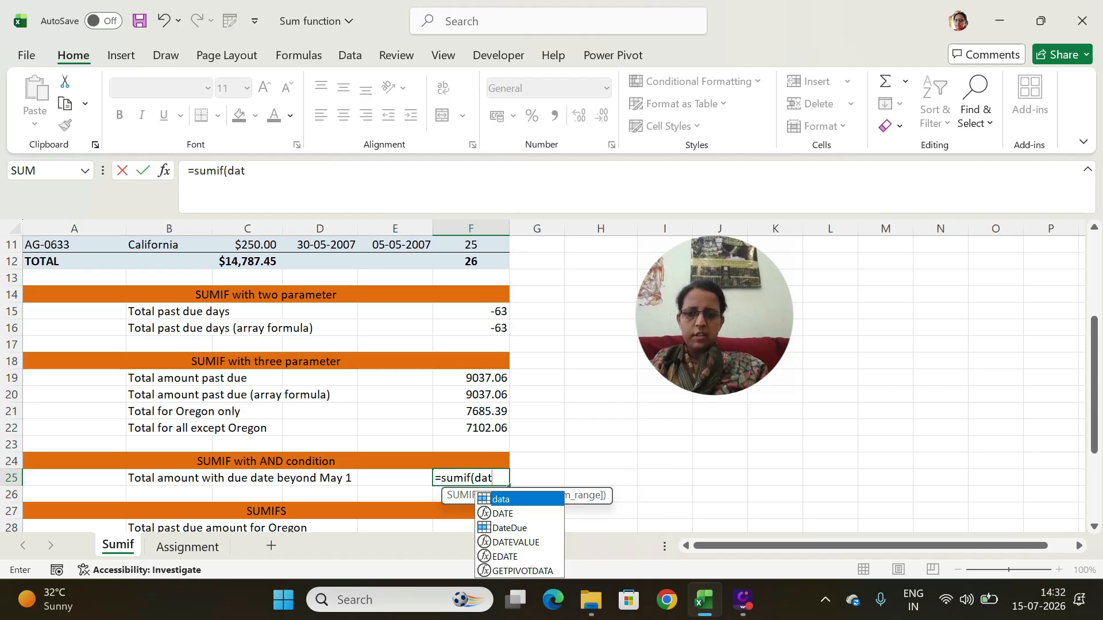
{"action": "type", "text": "e"}
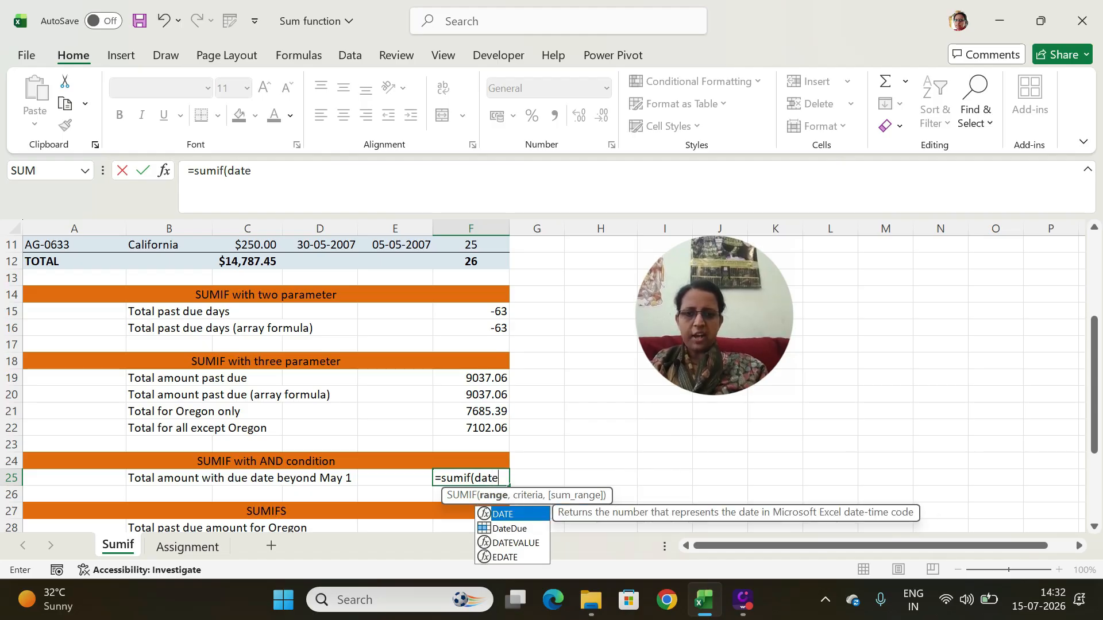
{"action": "double_click", "coordinate": [509, 528]}
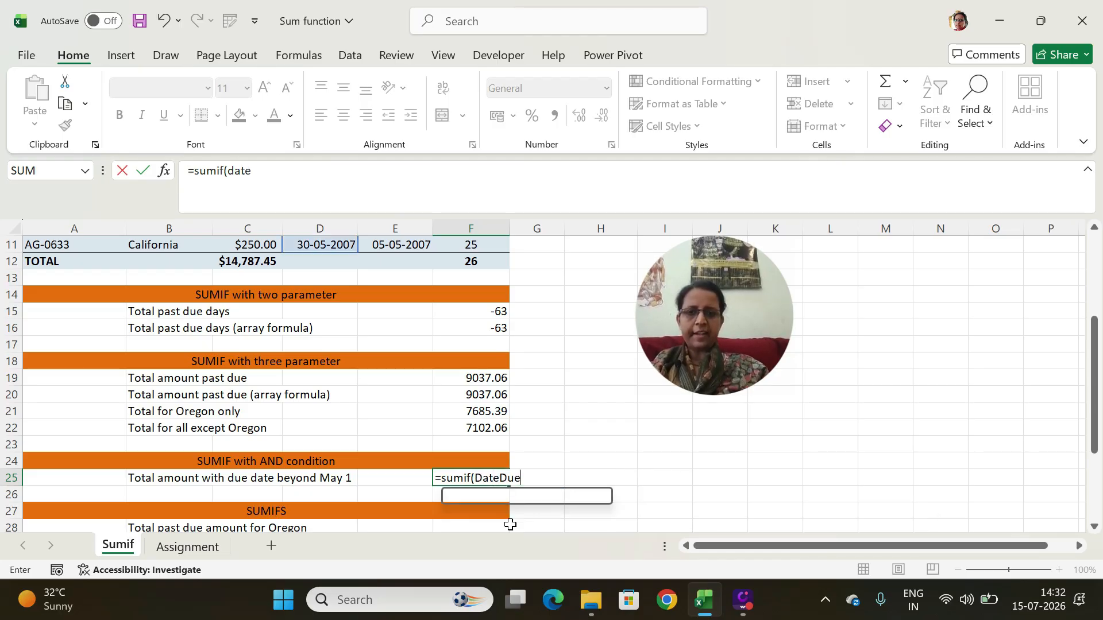
{"action": "type", "text": ","}
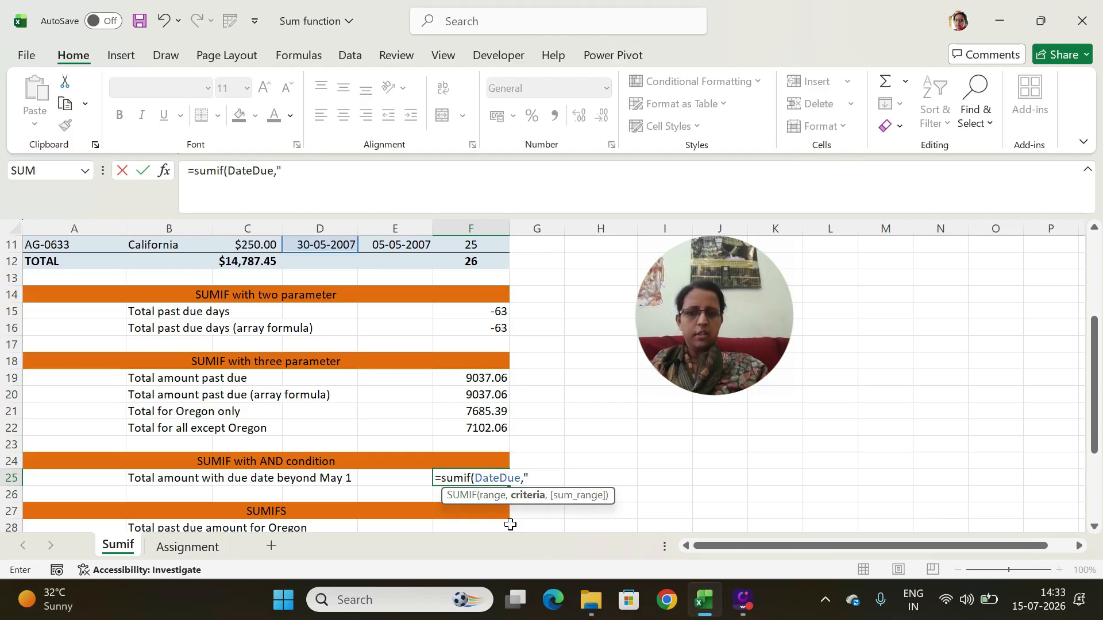
Step: Add the criterion ">"&DATE(2007,05,01) to the SUMIF formula in cell F25
{"action": "type", "text": "\">"}
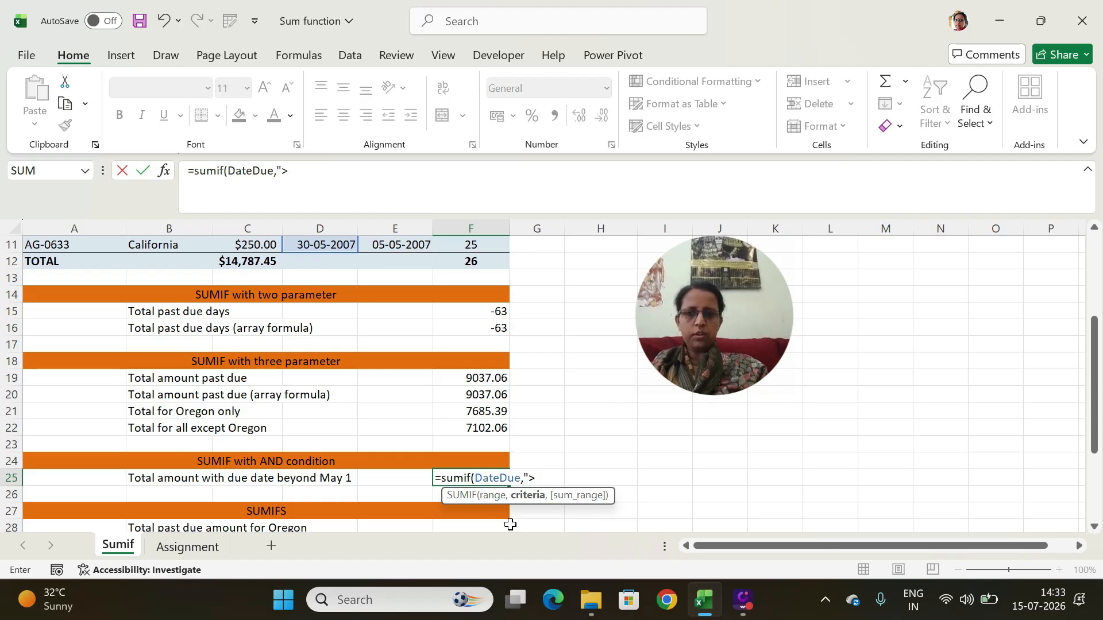
{"action": "type", "text": "\""}
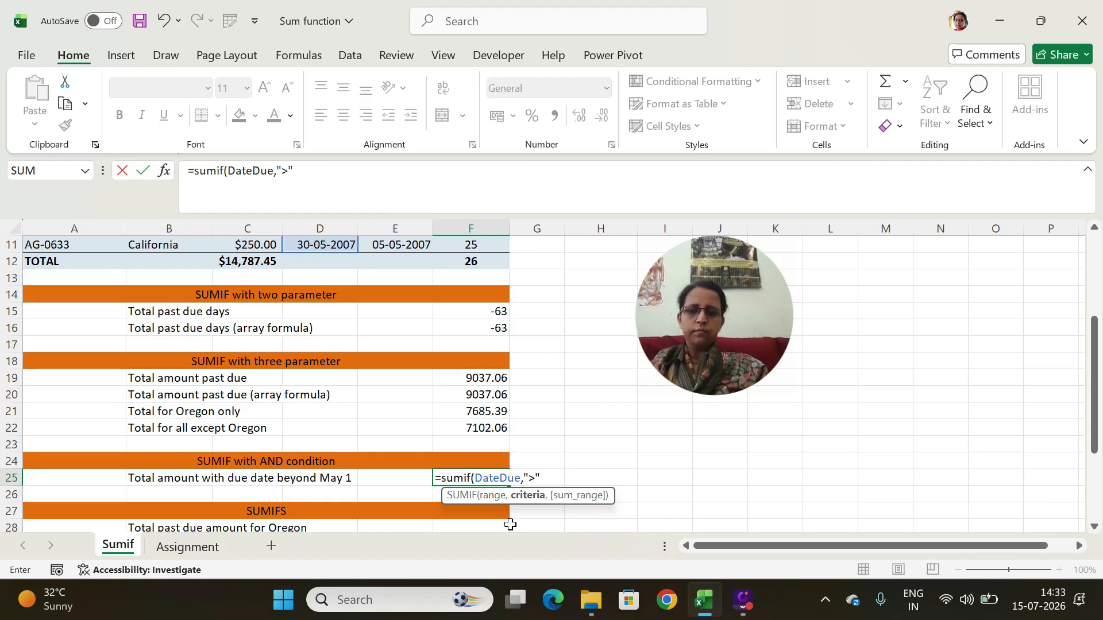
{"action": "type", "text": "&"}
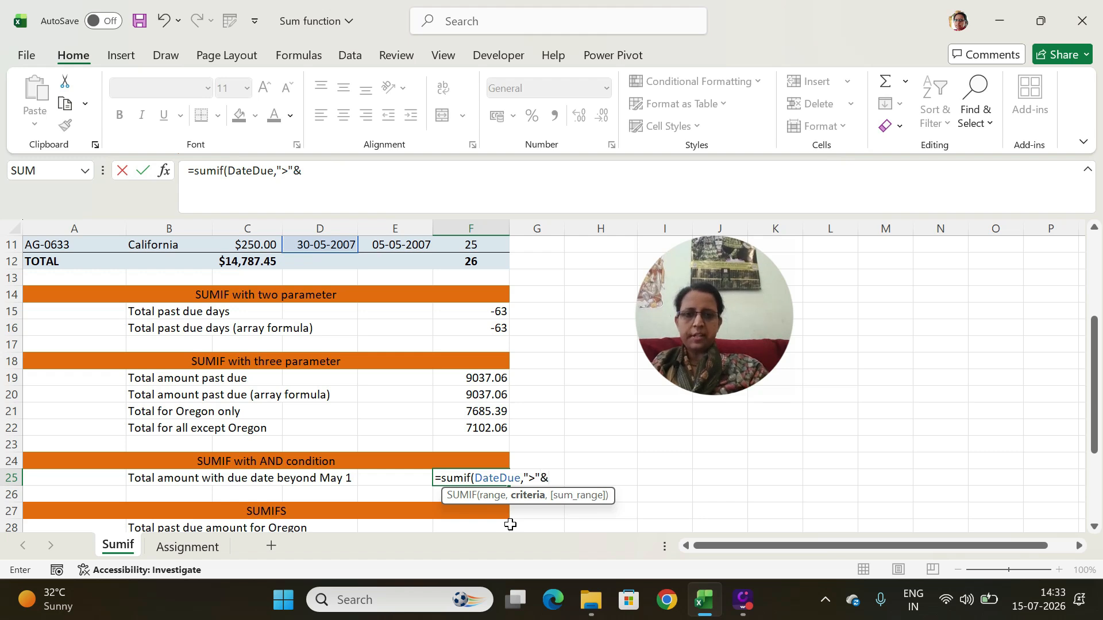
{"action": "type", "text": "date("}
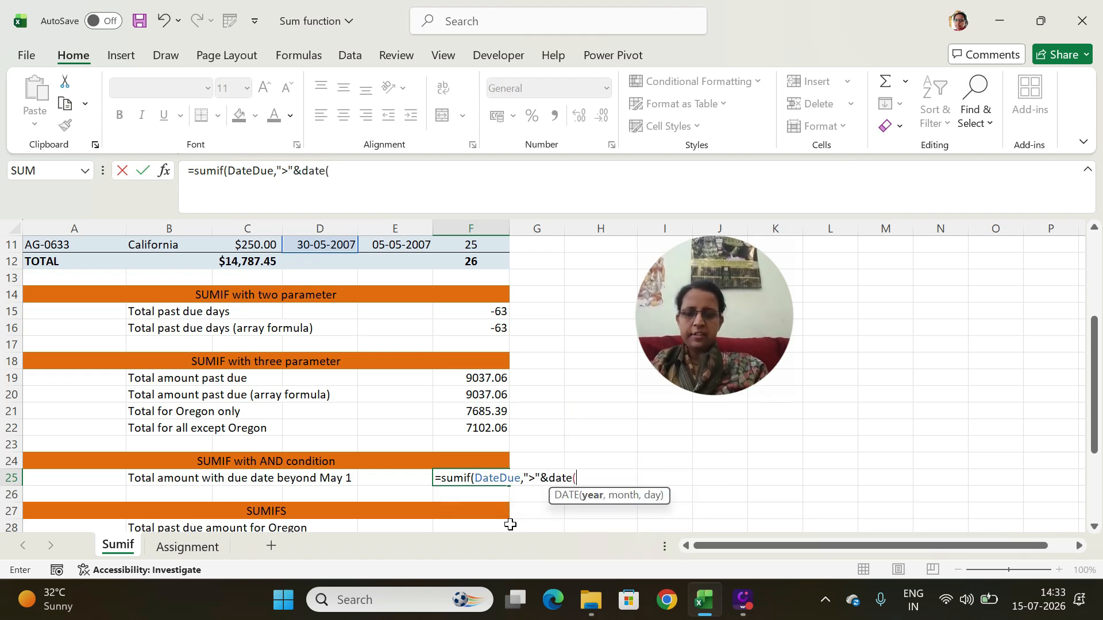
{"action": "type", "text": "2007"}
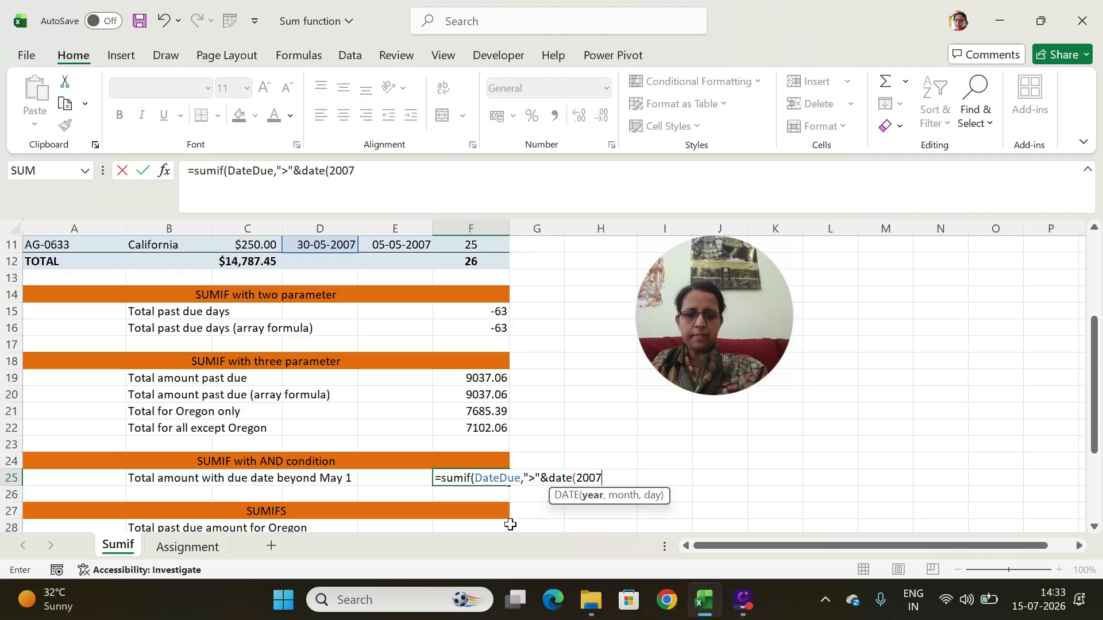
{"action": "type", "text": ",05"}
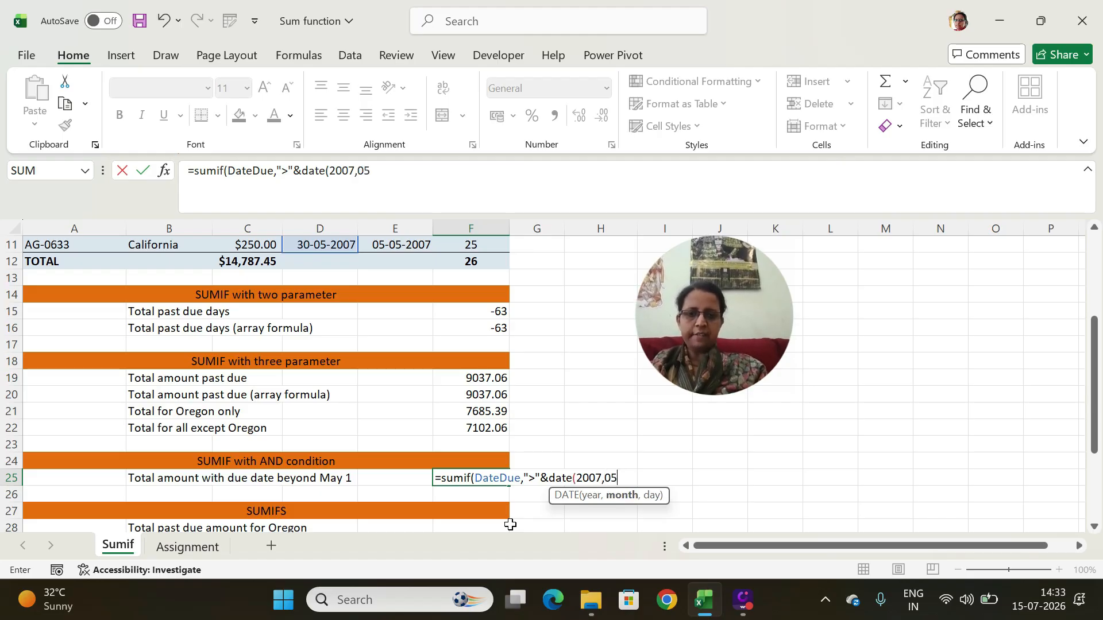
{"action": "type", "text": ",01"}
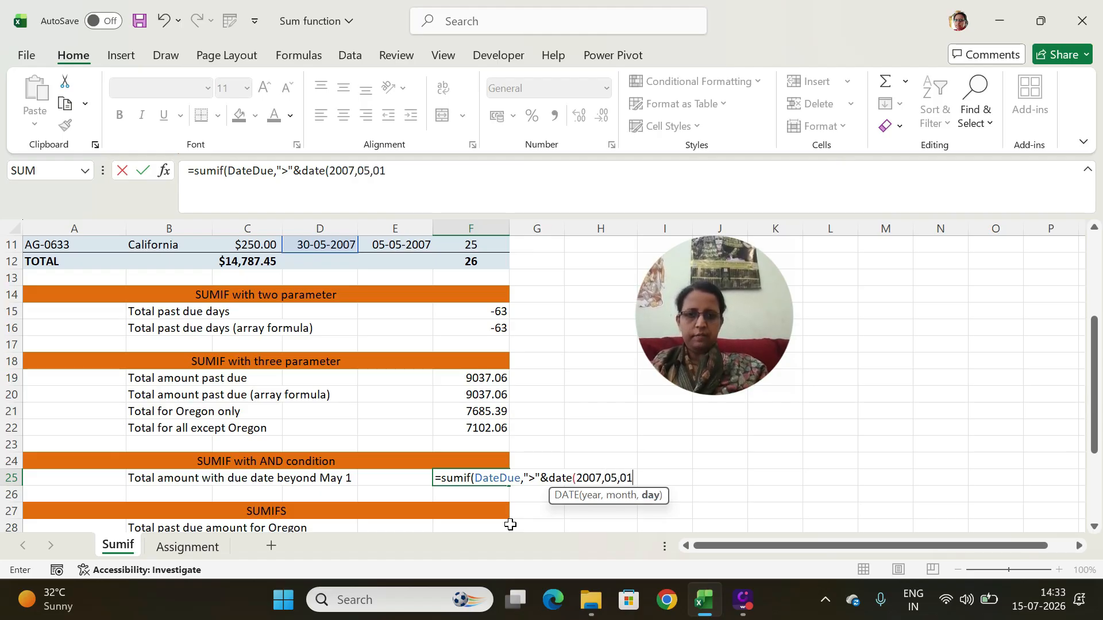
{"action": "type", "text": ")"}
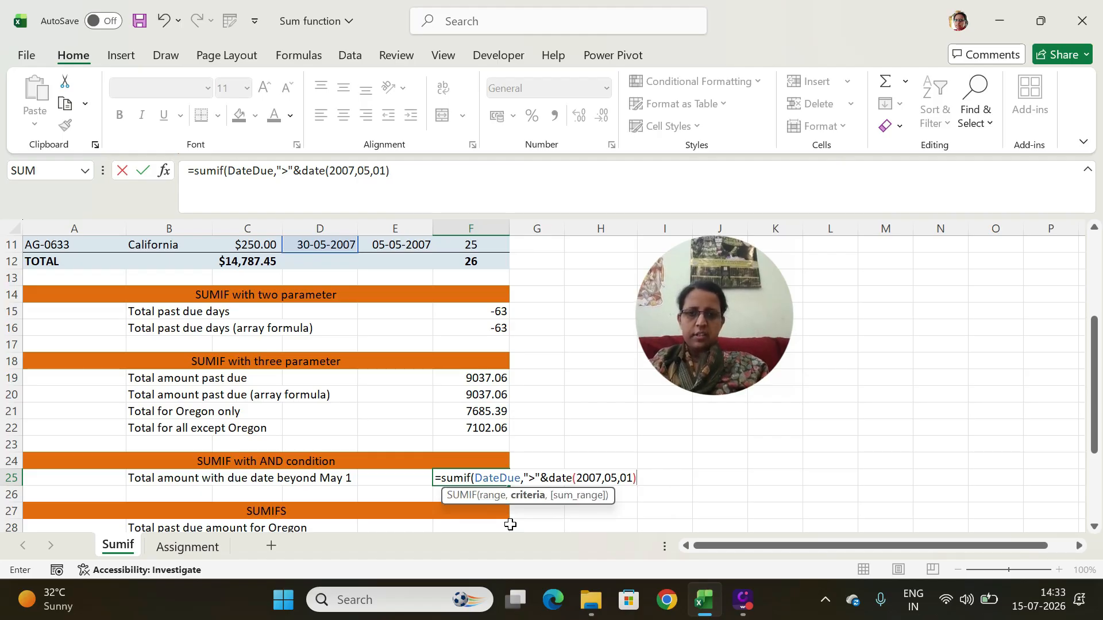
Step: Complete the SUMIF formula in cell F25 with the named range Amount as the sum range
{"action": "type", "text": ","}
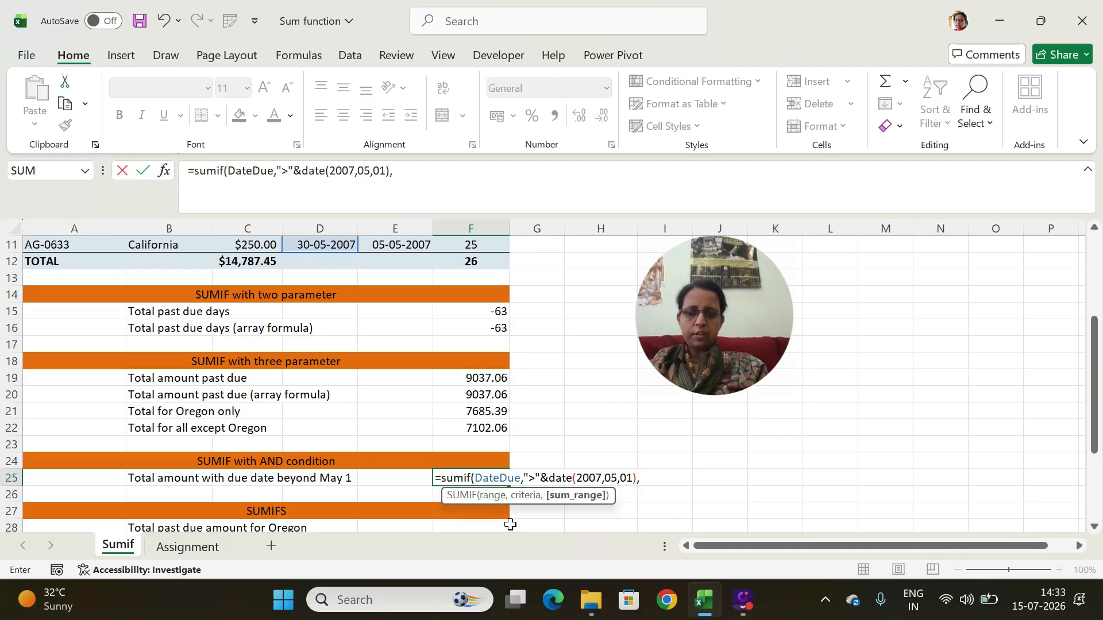
{"action": "type", "text": "amou"}
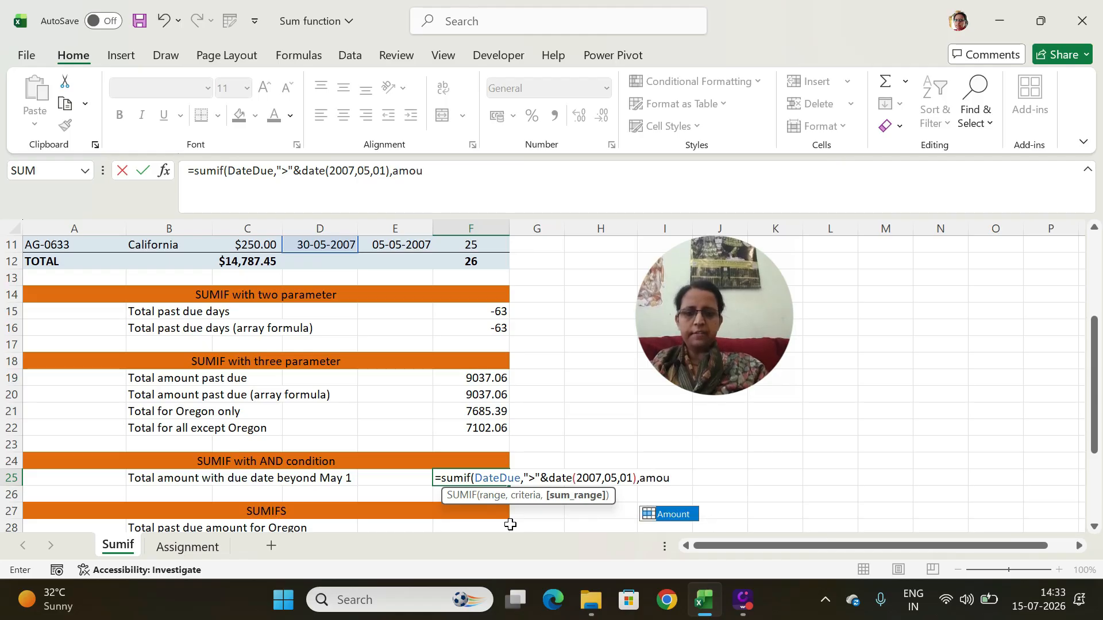
{"action": "type", "text": "nt)"}
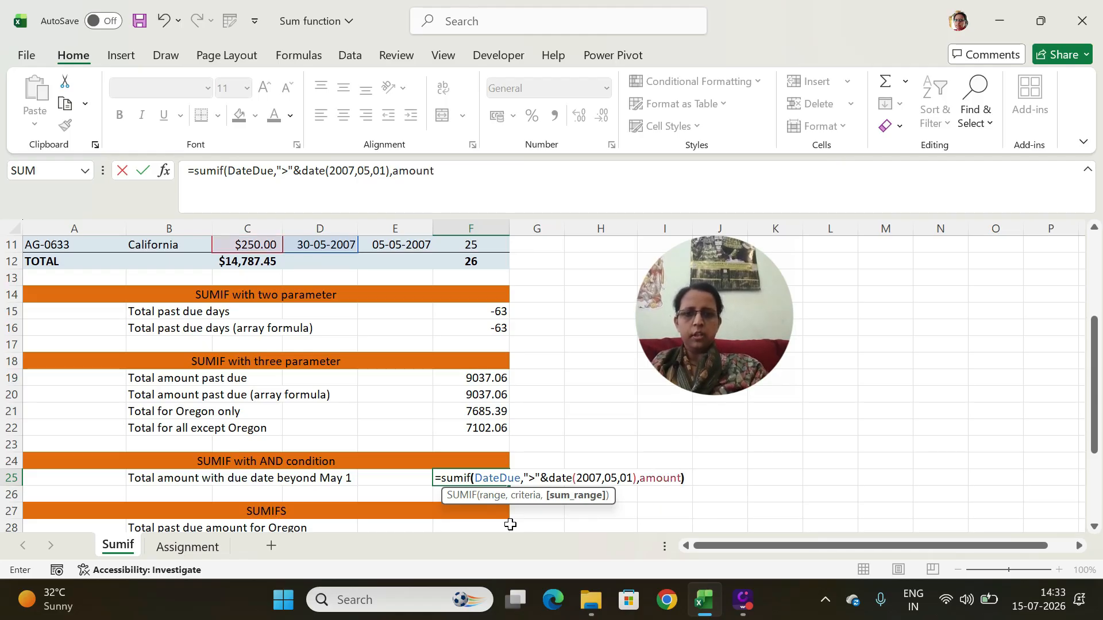
{"action": "key", "text": "Return"}
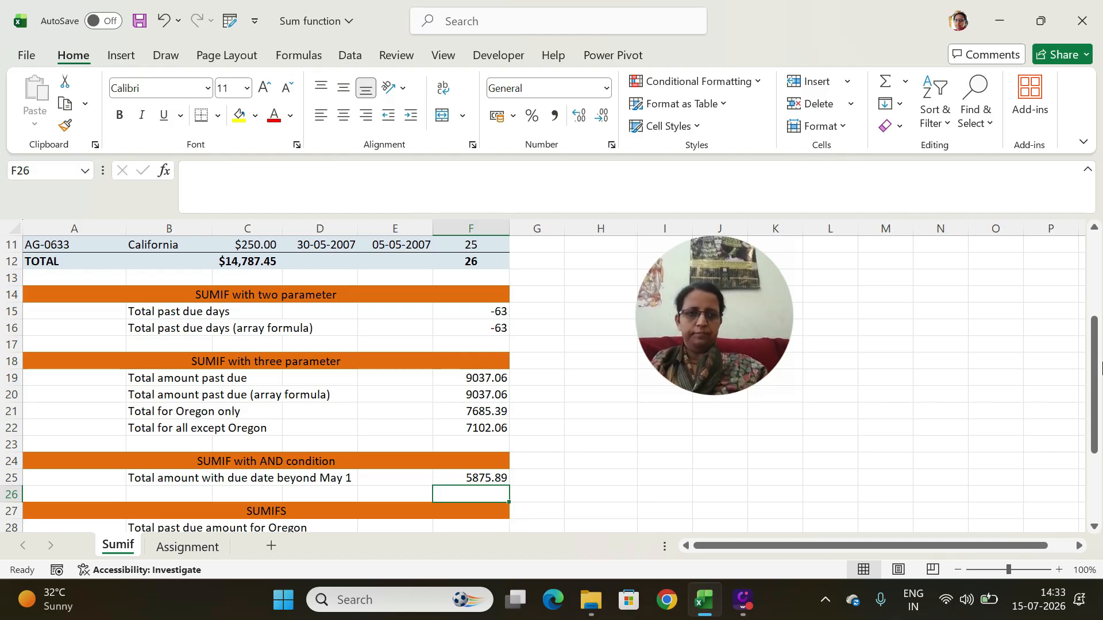
Step: Begin the total past due amount for Oregon in cell F28 with a SUMIFS using Amount as the sum range
{"action": "left_click_drag", "start_coordinate": [1097, 353], "coordinate": [1100, 421]}
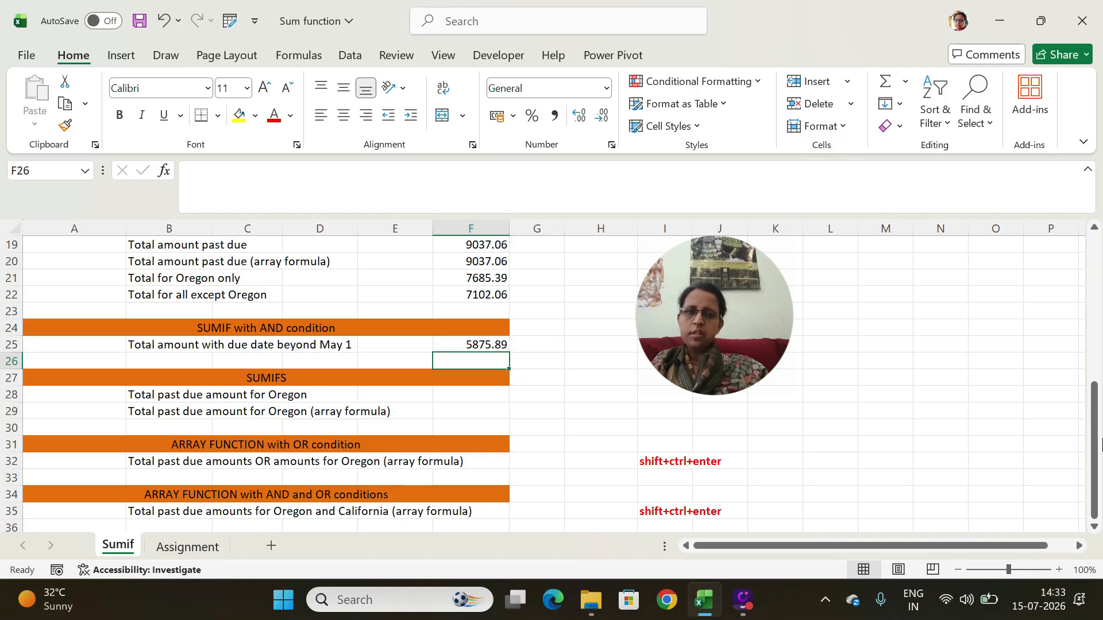
{"action": "left_click", "coordinate": [461, 395]}
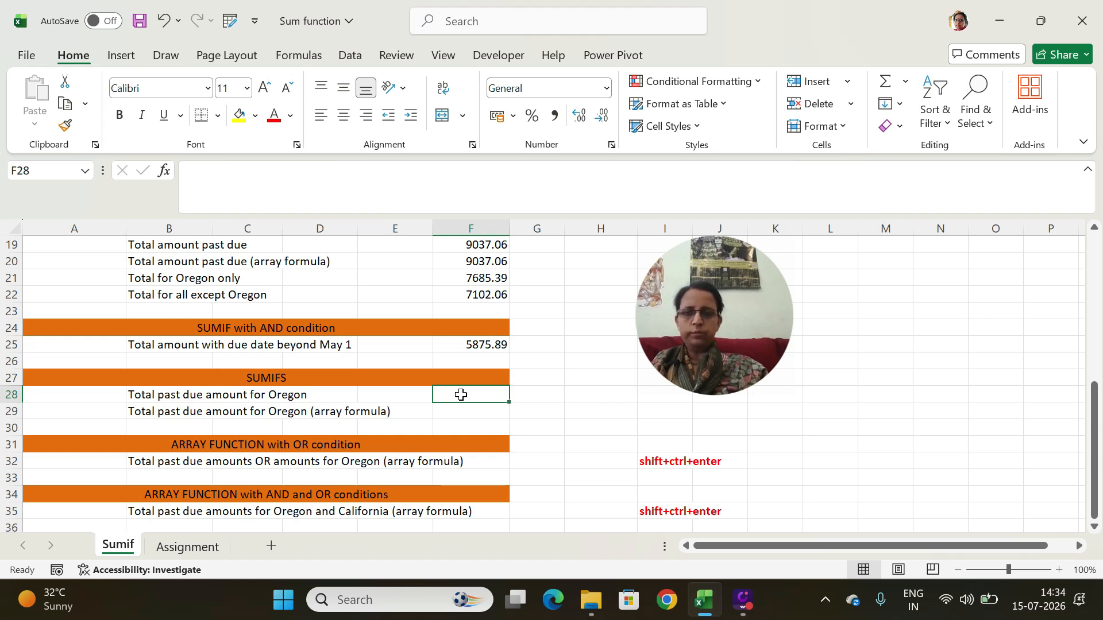
{"action": "type", "text": "="}
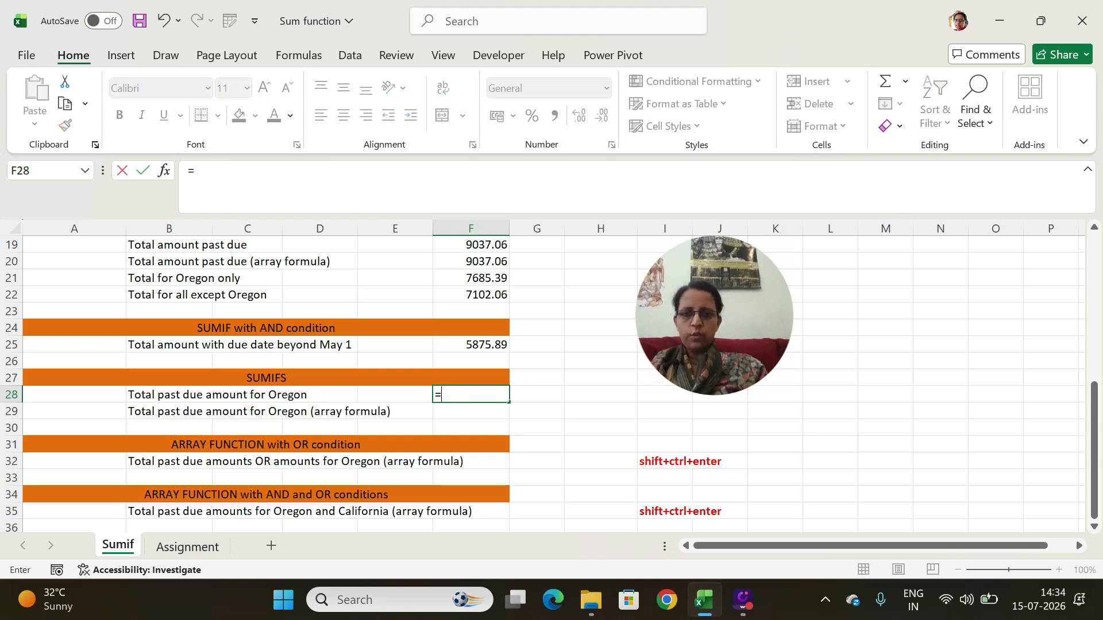
{"action": "type", "text": "sumifs"}
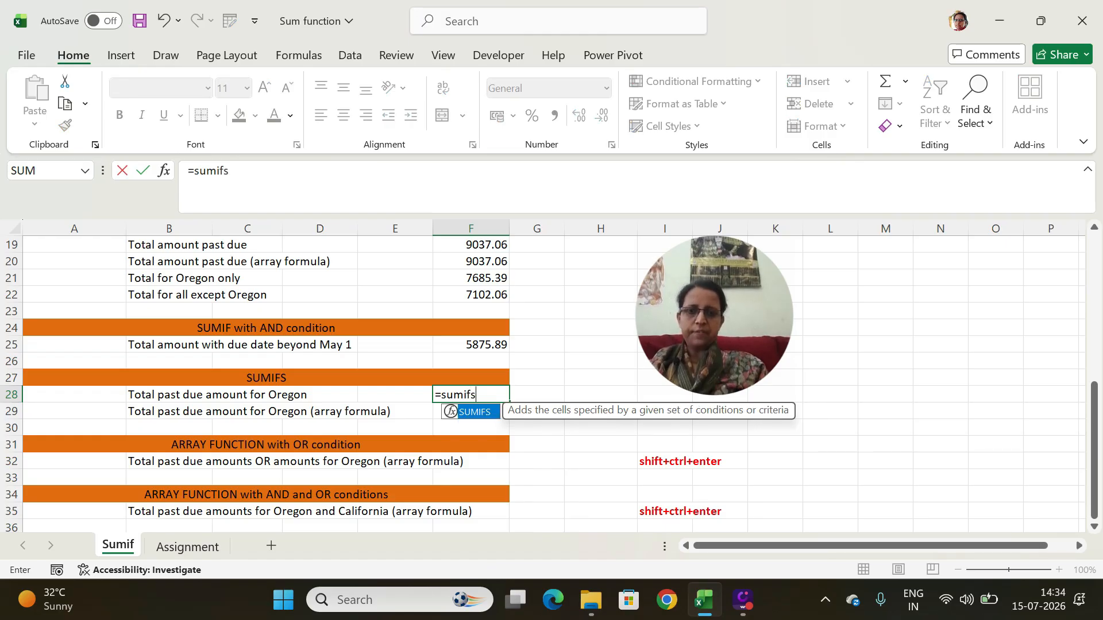
{"action": "type", "text": "("}
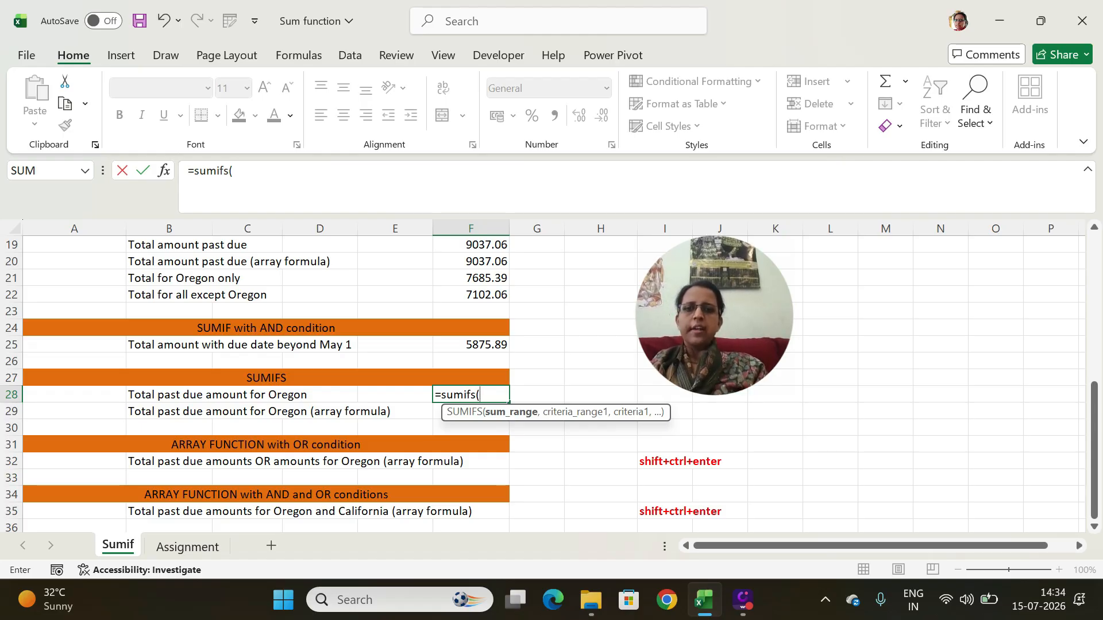
{"action": "type", "text": "amoun"}
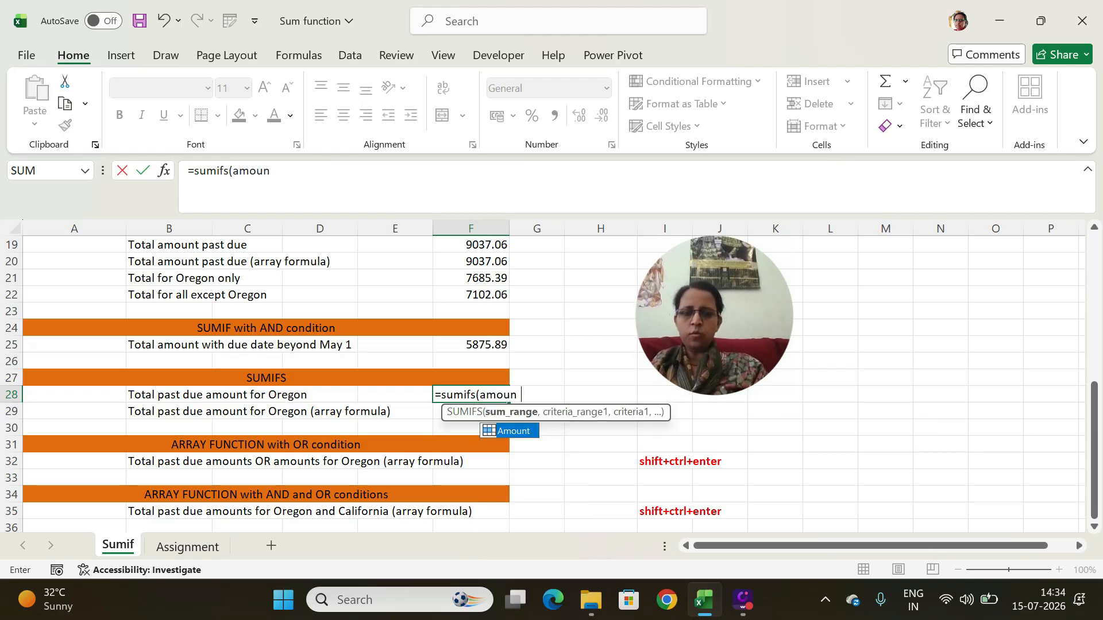
{"action": "type", "text": "t,"}
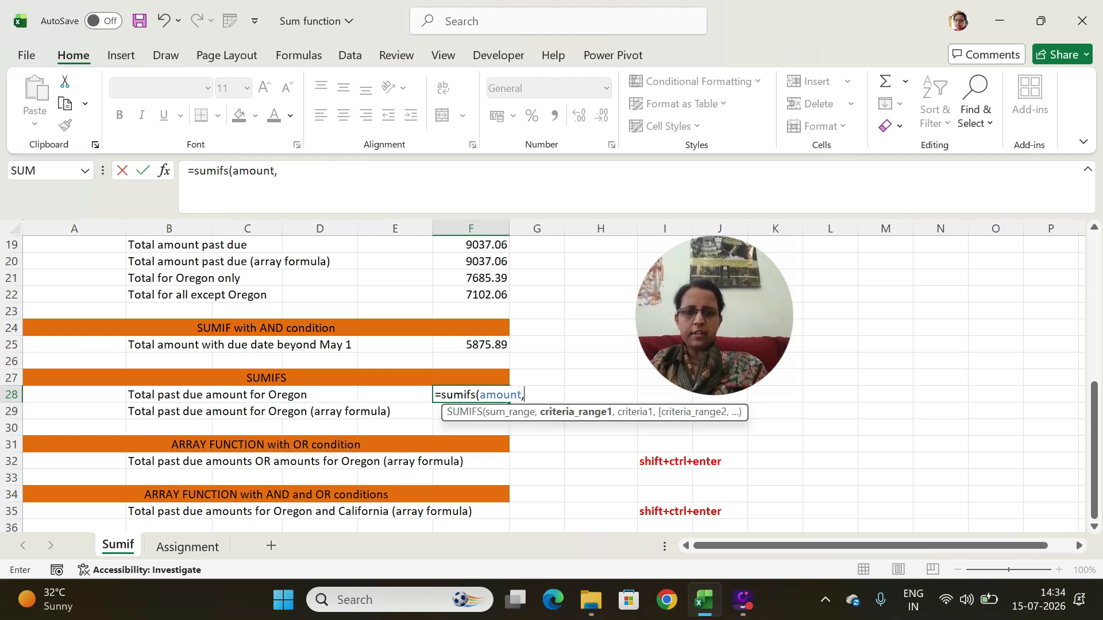
Step: Add the Office range with the criterion "Oregon" as the first condition of the SUMIFS in cell F28
{"action": "type", "text": "off"}
{"action": "key", "text": "Tab"}
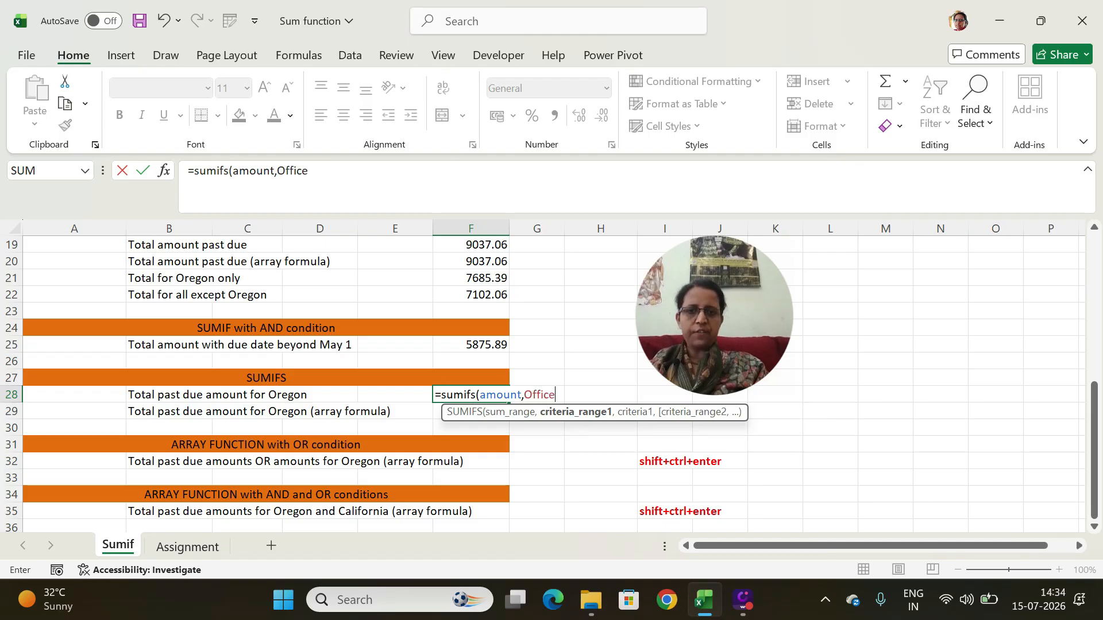
{"action": "type", "text": ",\"Or"}
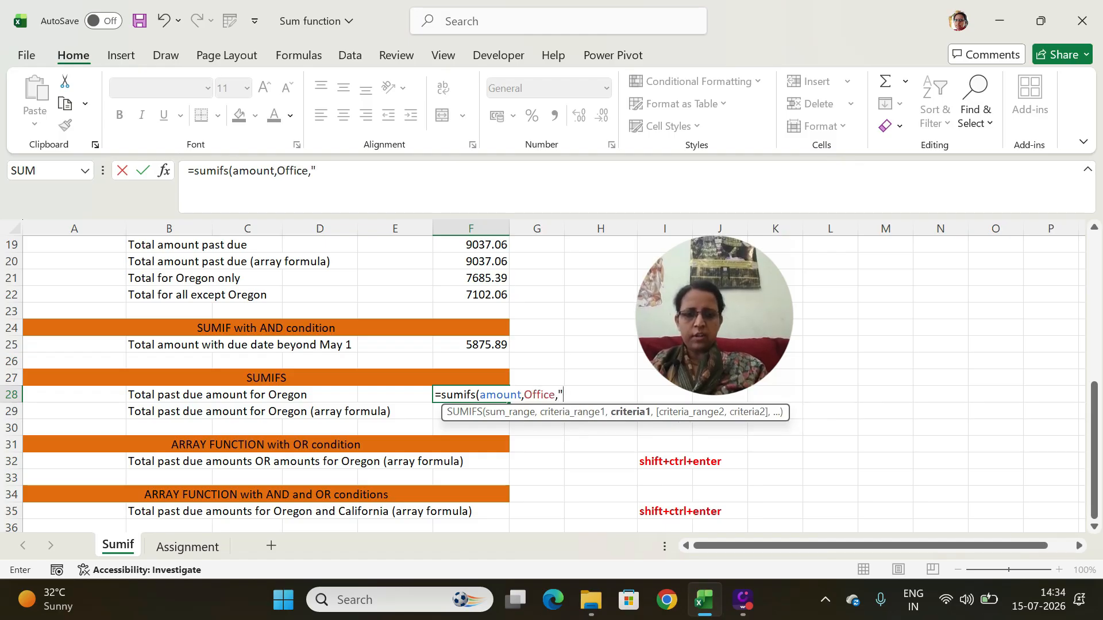
{"action": "type", "text": "egon"}
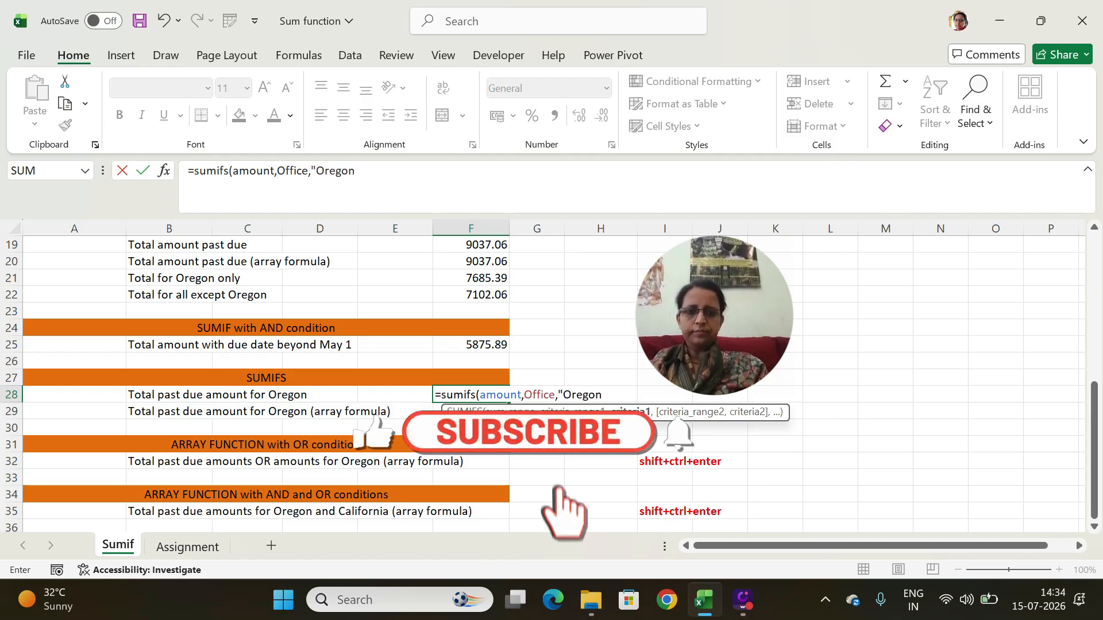
{"action": "type", "text": "\","}
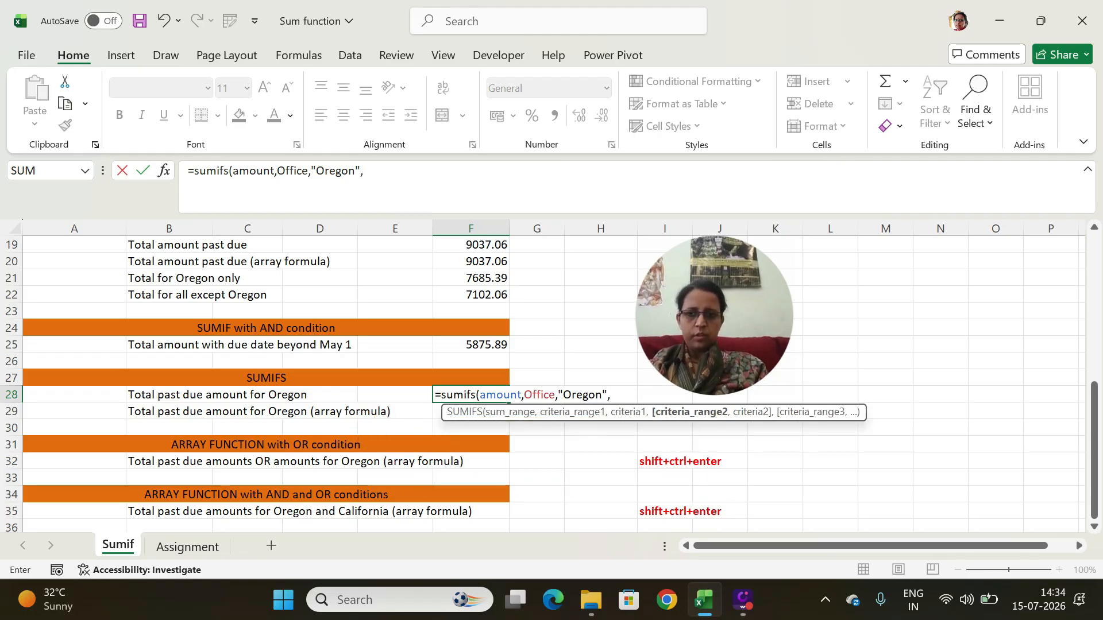
Step: Add the named range Difference as the second criteria range of the SUMIFS in cell F28
{"action": "type", "text": "di"}
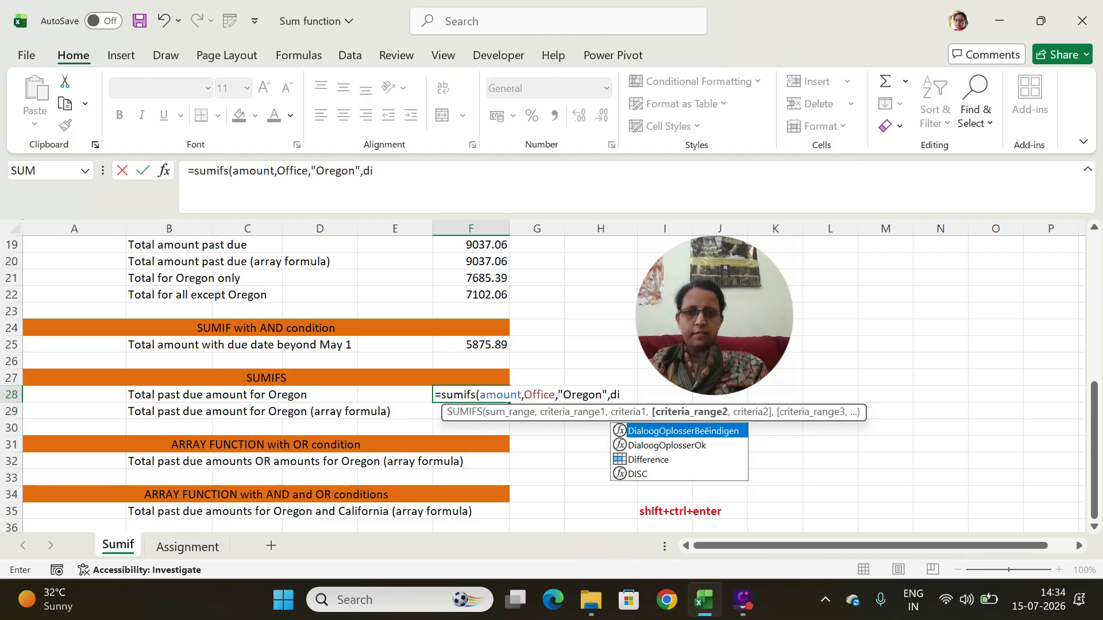
{"action": "type", "text": "ff"}
{"action": "key", "text": "Tab"}
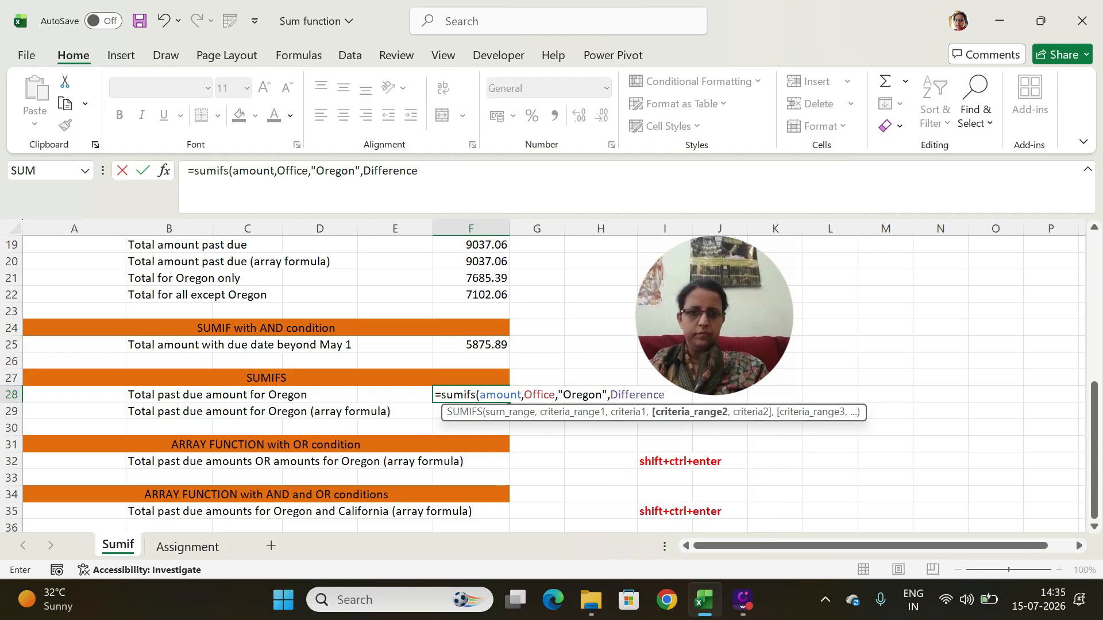
{"action": "type", "text": ","}
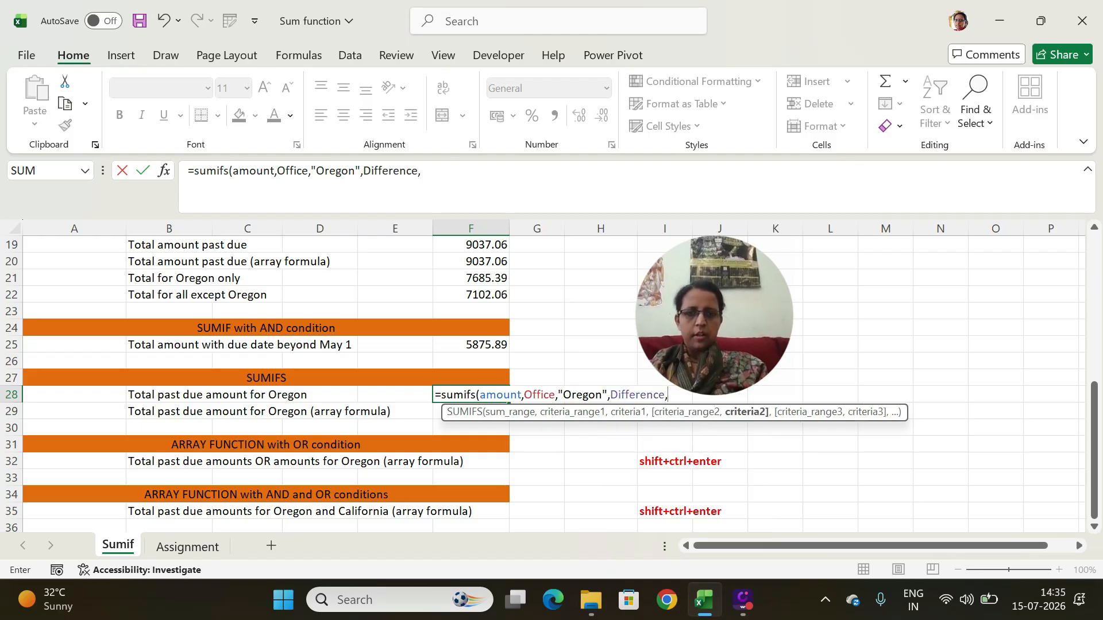
{"action": "left_click_drag", "start_coordinate": [730, 281], "coordinate": [862, 278]}
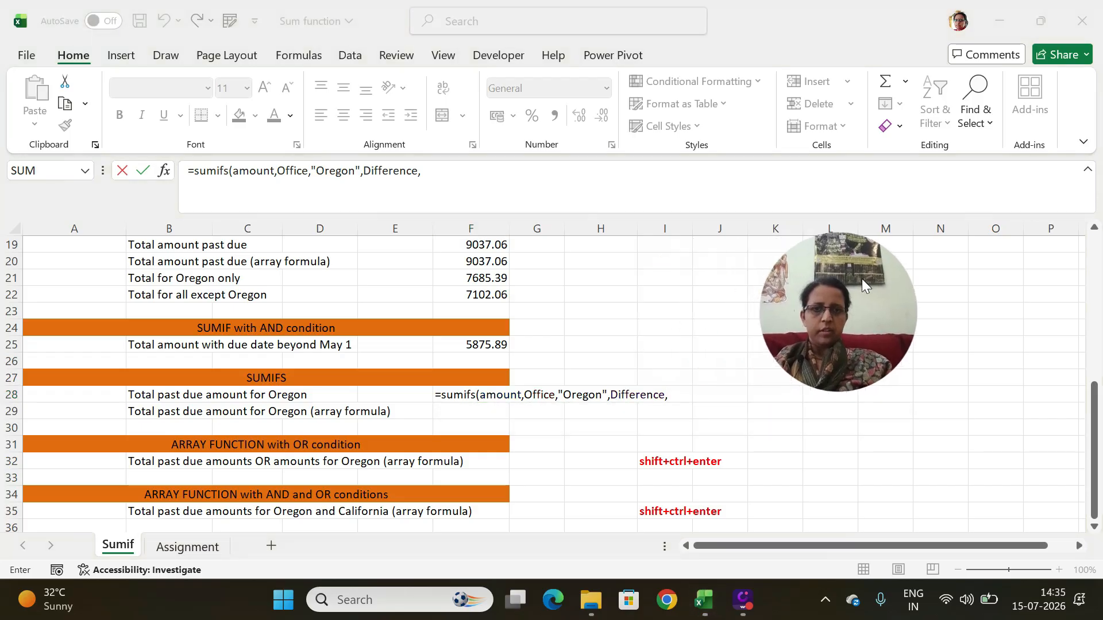
{"action": "left_click", "coordinate": [737, 351]}
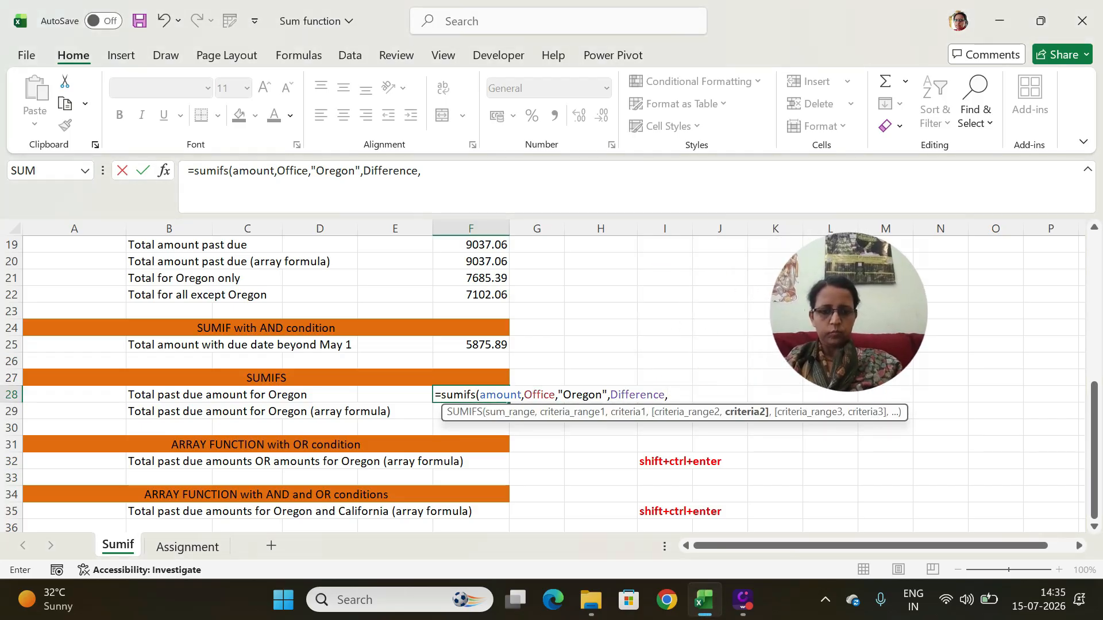
Step: Complete the SUMIFS formula in cell F28 with the criterion "<0" for the Difference range
{"action": "type", "text": "\""}
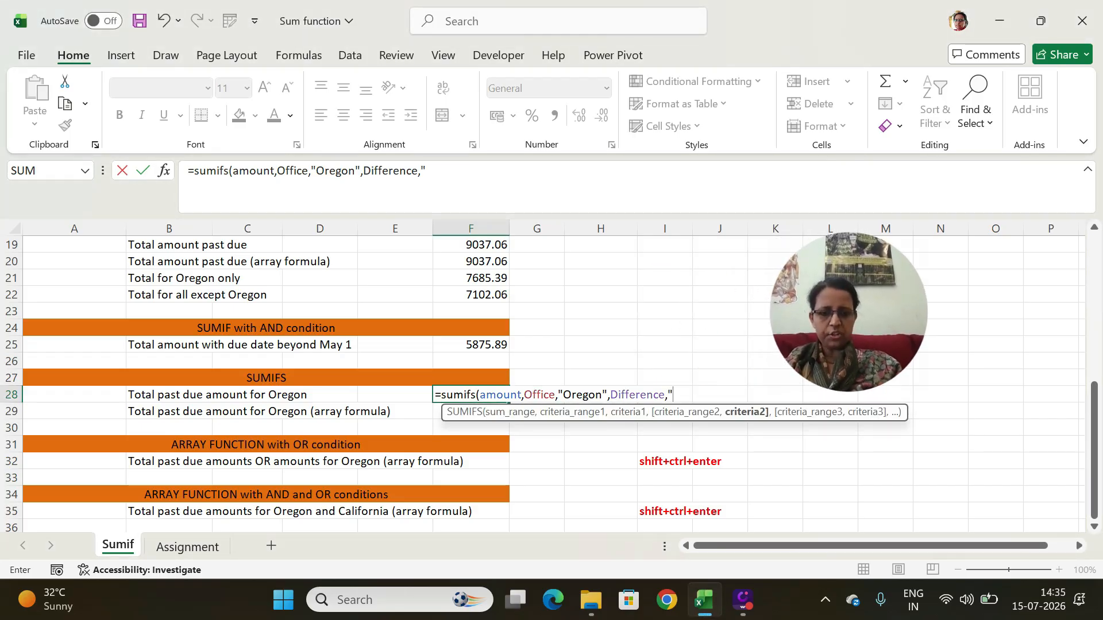
{"action": "type", "text": "<0"}
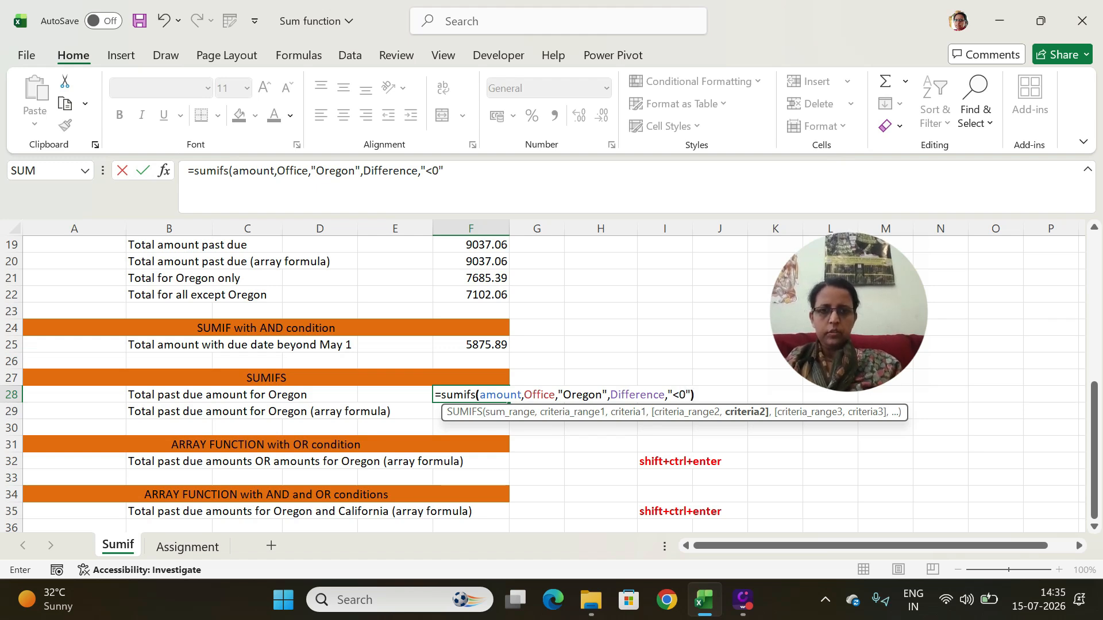
{"action": "key", "text": "Return"}
{"action": "left_click_drag", "start_coordinate": [843, 281], "coordinate": [632, 262]}
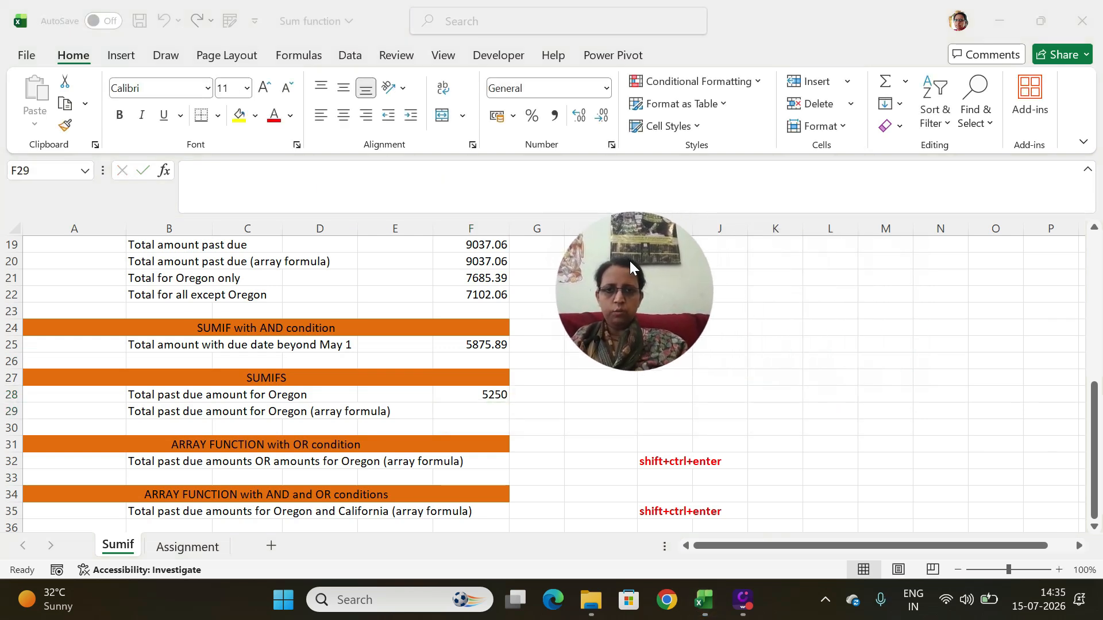
Step: Begin the Oregon past due array formula in cell F29 with SUM and a nested IF testing Difference<0
{"action": "left_click", "coordinate": [471, 413]}
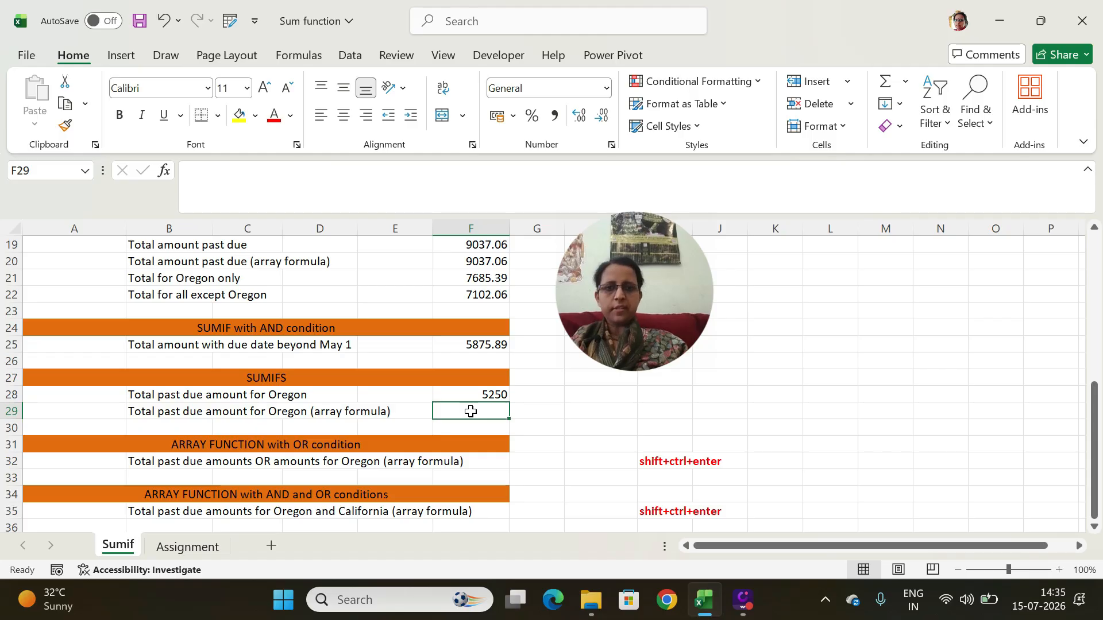
{"action": "type", "text": "=s"}
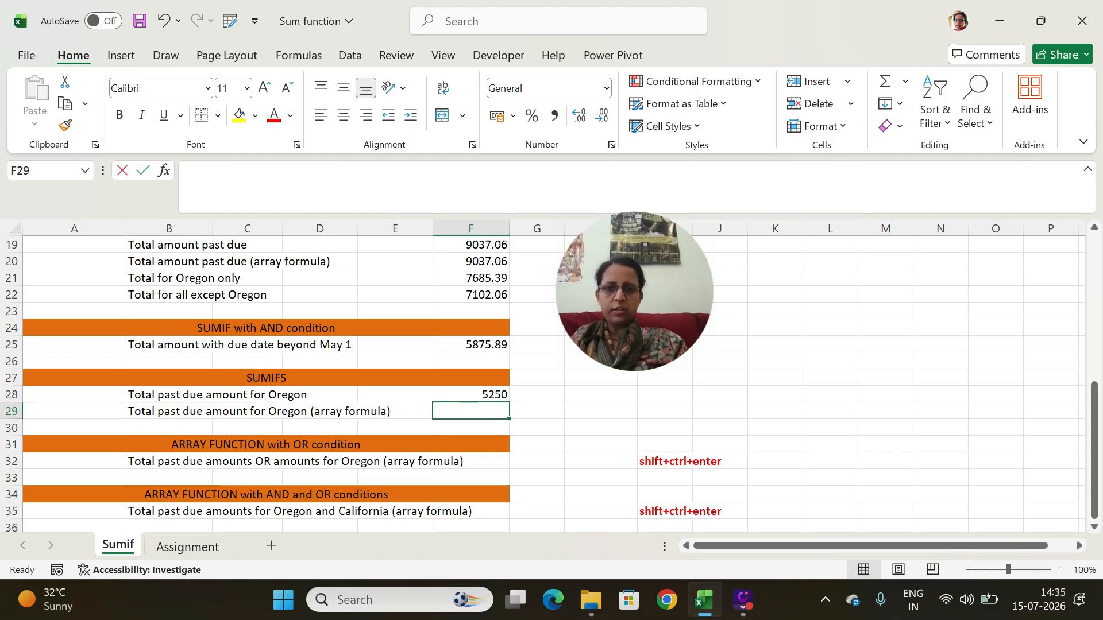
{"action": "type", "text": "um"}
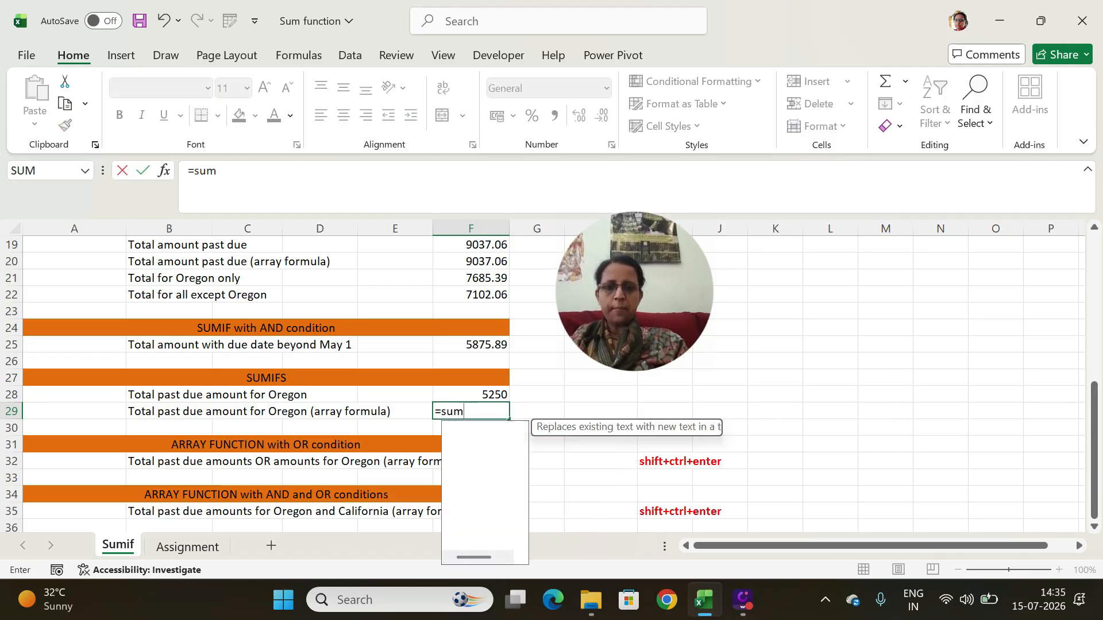
{"action": "type", "text": "(i"}
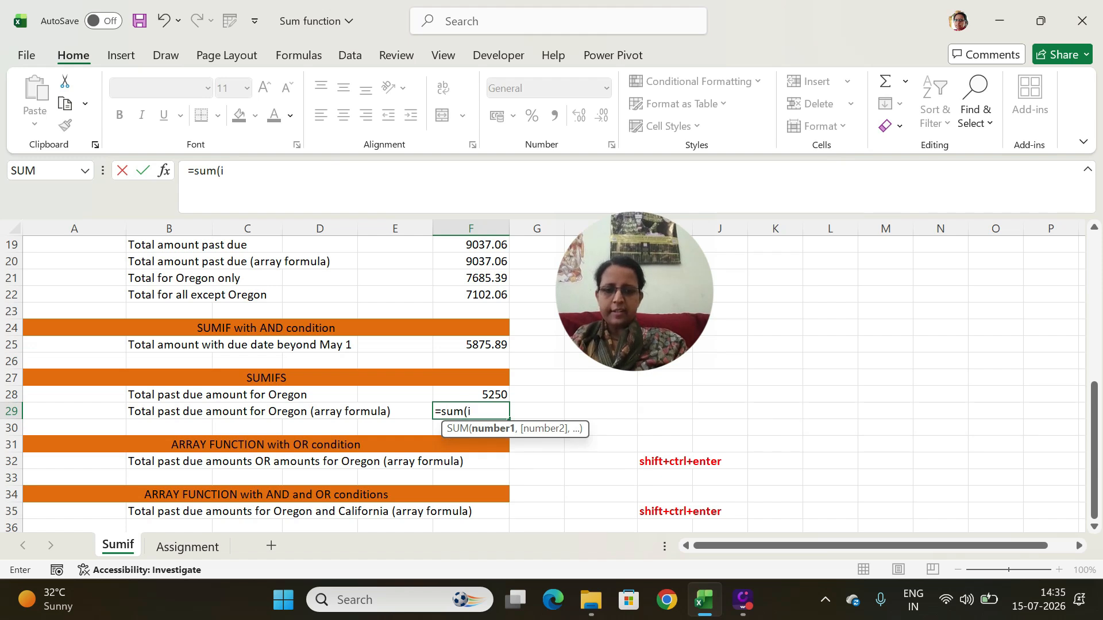
{"action": "type", "text": "f("}
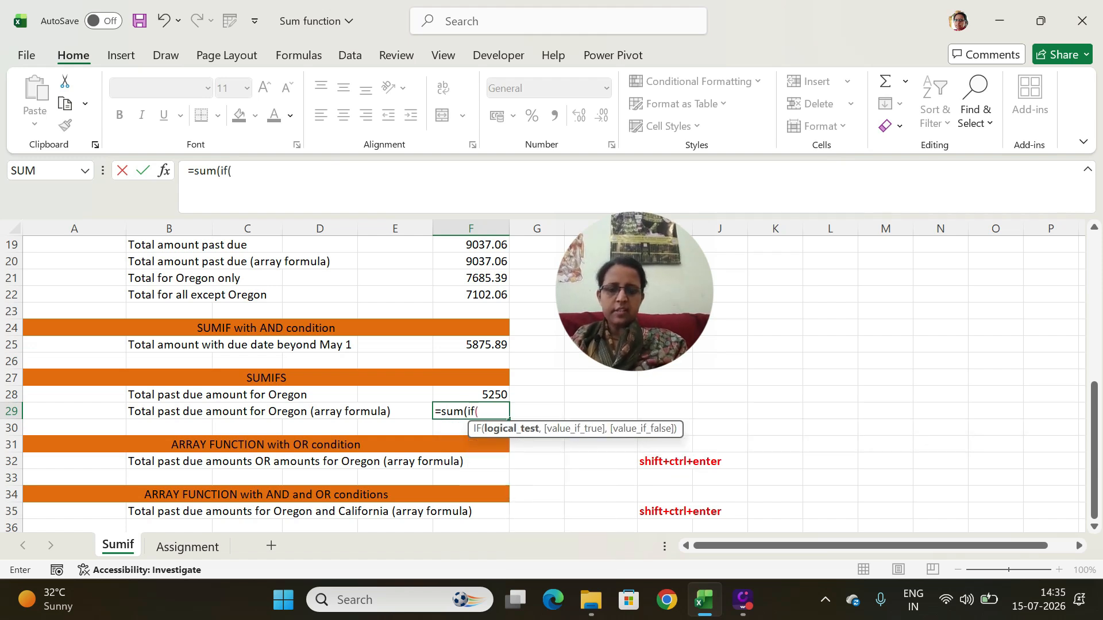
{"action": "type", "text": "(di"}
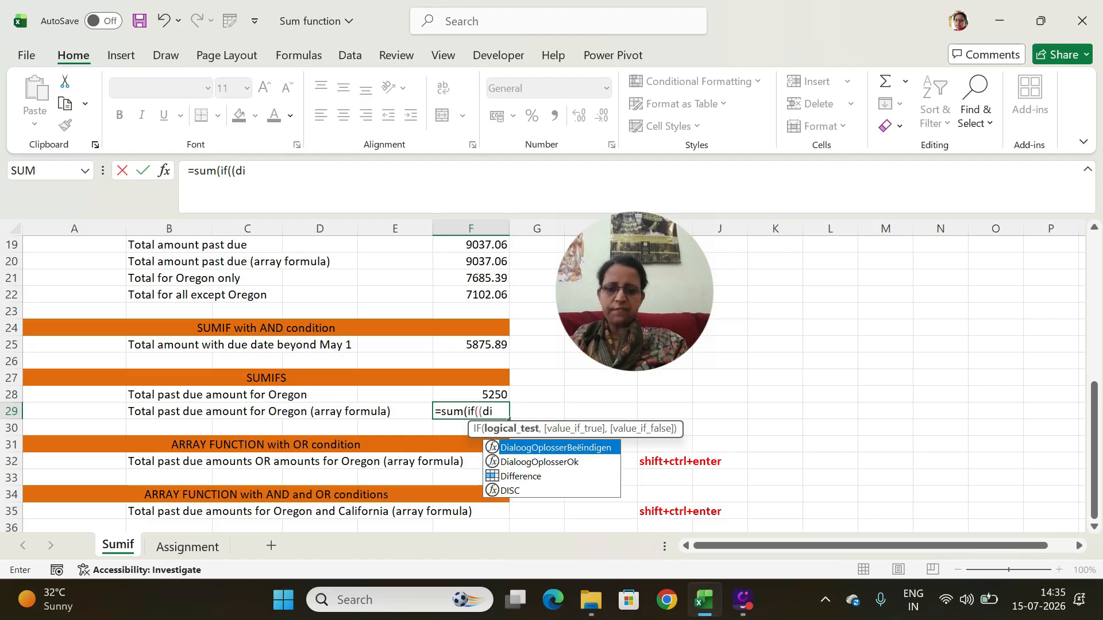
{"action": "type", "text": "ff"}
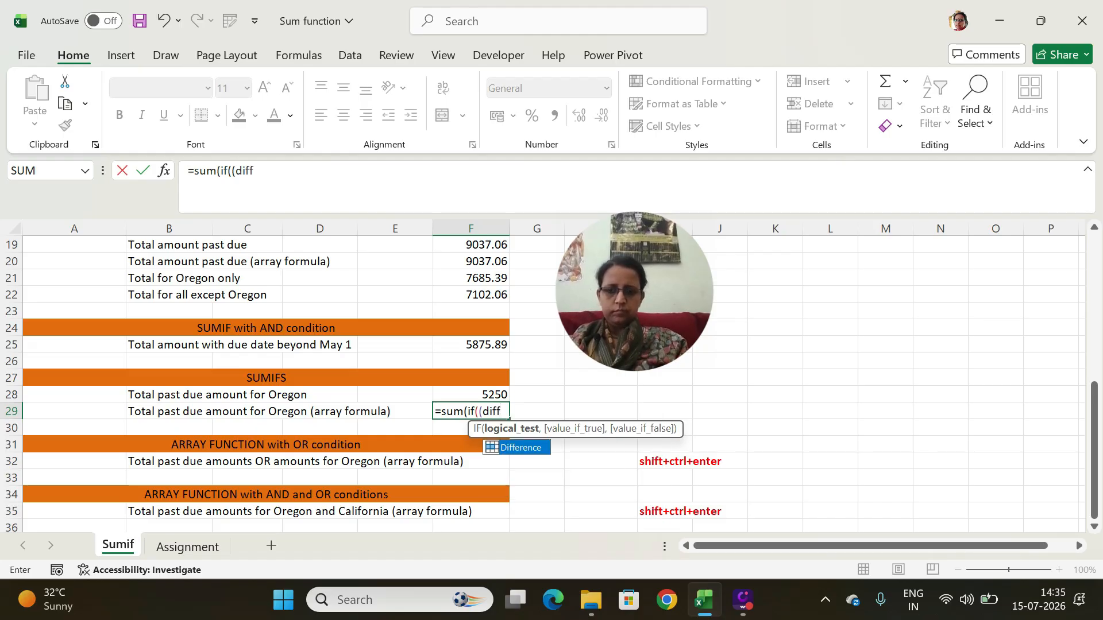
{"action": "key", "text": "Tab"}
{"action": "type", "text": "<0"}
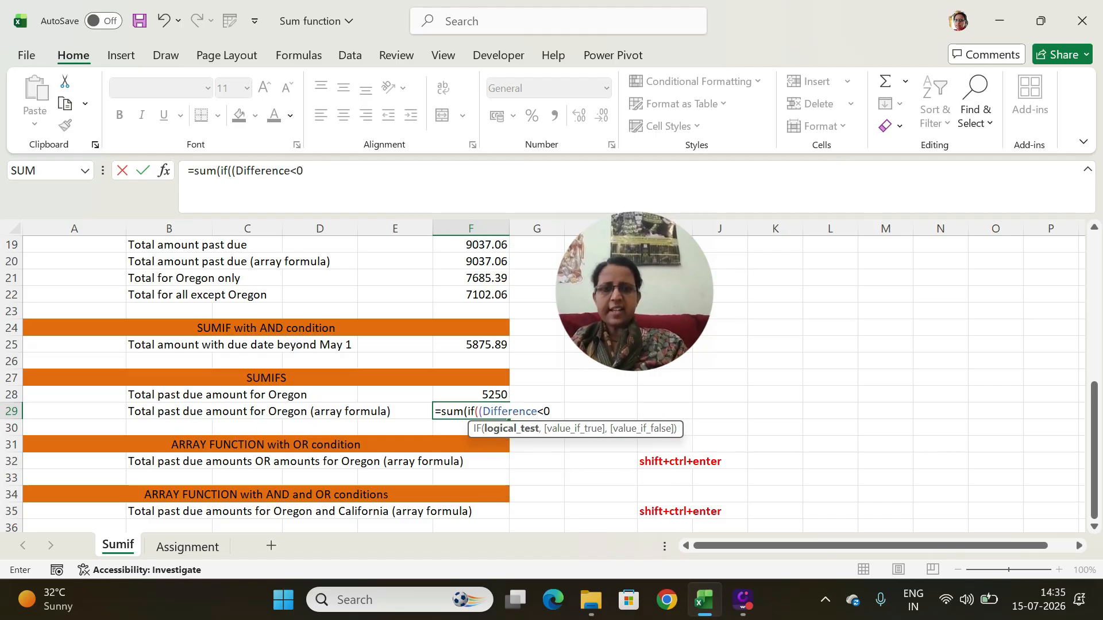
Step: Multiply the Difference test in cell F29 by the condition Office="Oregon" to form an AND condition
{"action": "type", "text": ")*"}
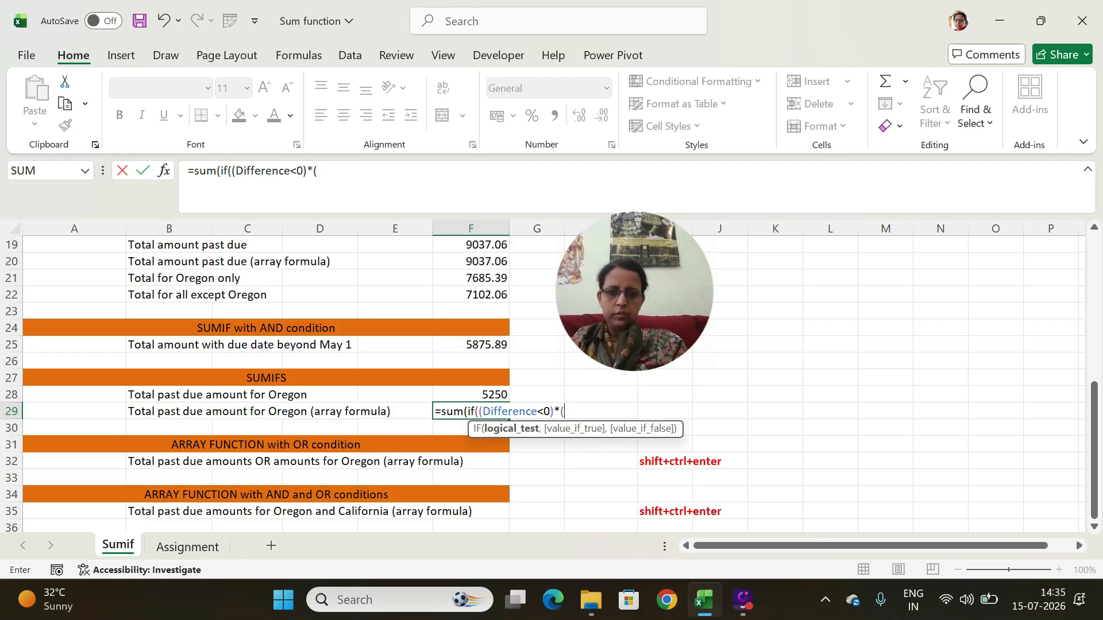
{"action": "type", "text": "(off"}
{"action": "key", "text": "Tab"}
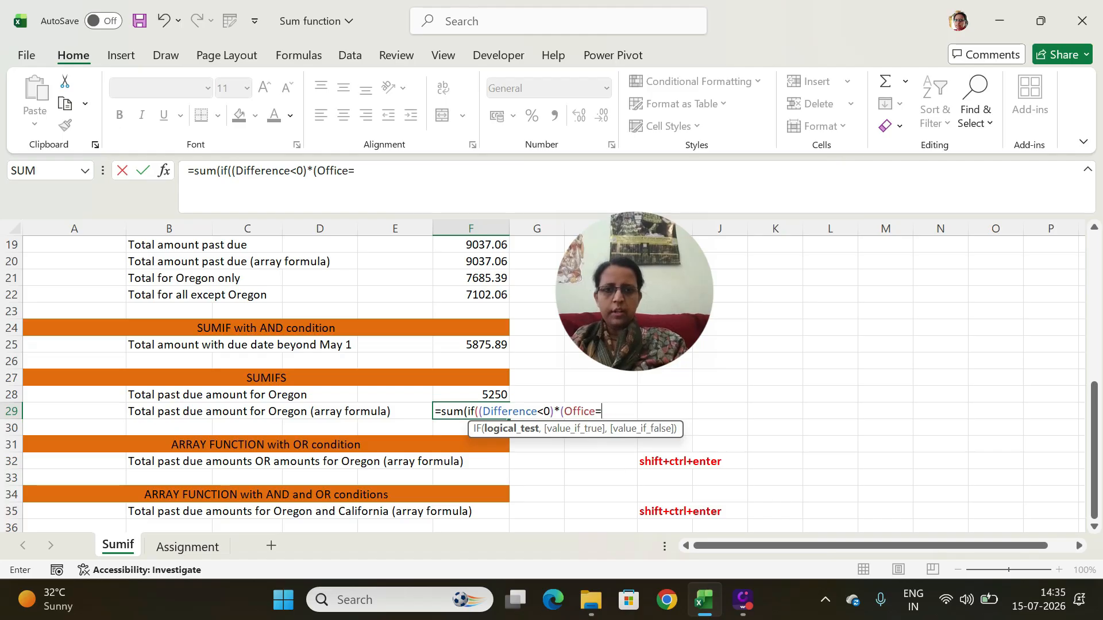
{"action": "type", "text": "Oregon\")"}
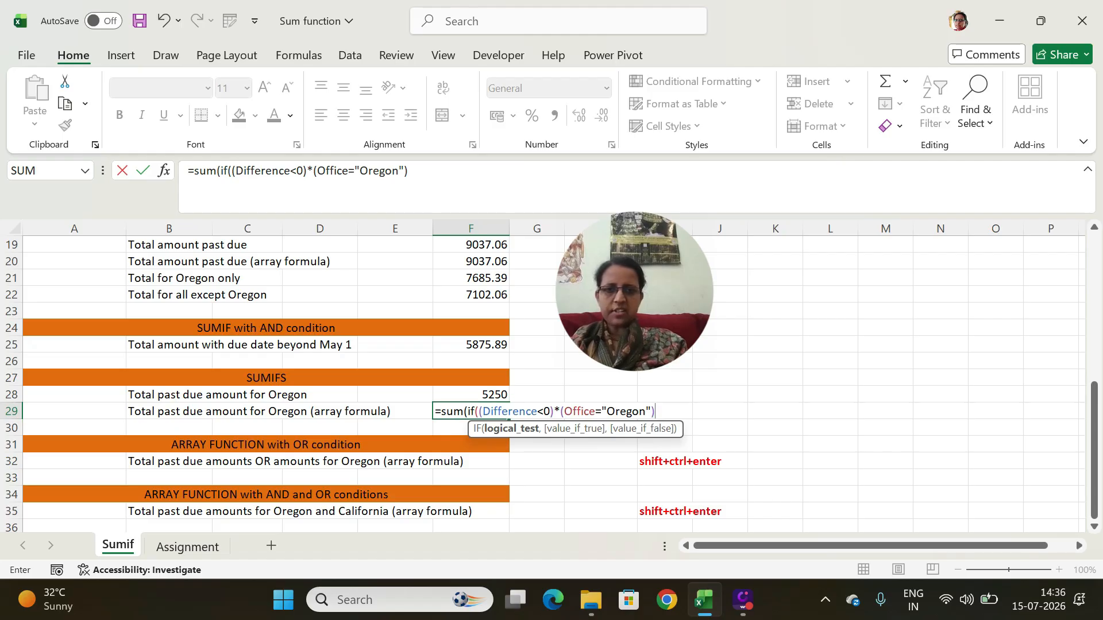
Step: Finish the F29 formula with Amount as the true value and 0 as the false value, entering it as an array formula
{"action": "type", "text": ",amount"}
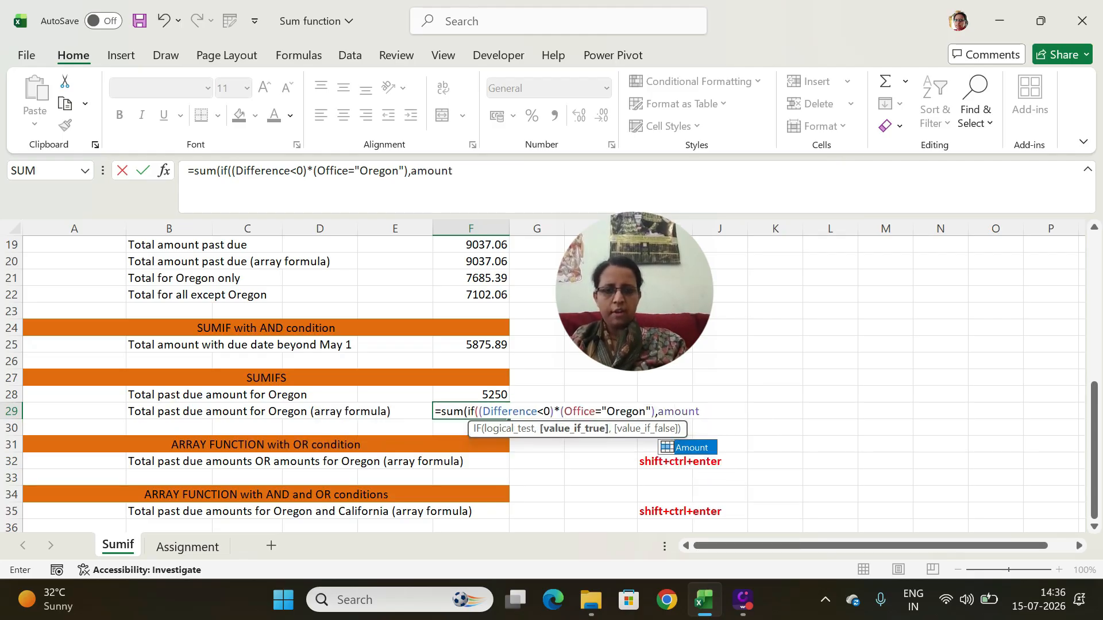
{"action": "type", "text": ","}
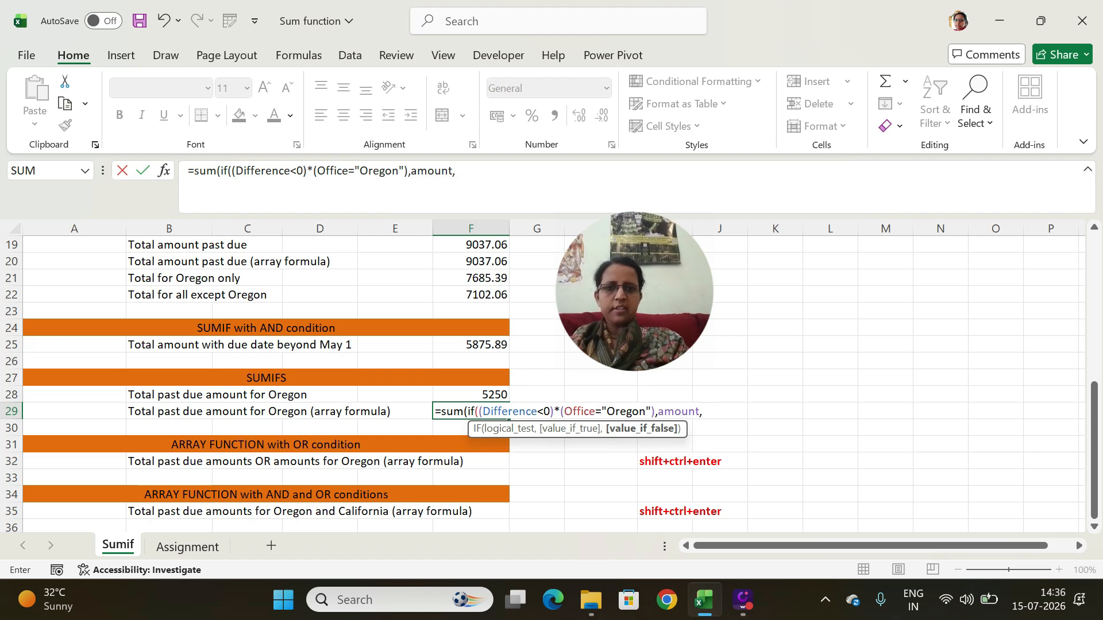
{"action": "type", "text": "0"}
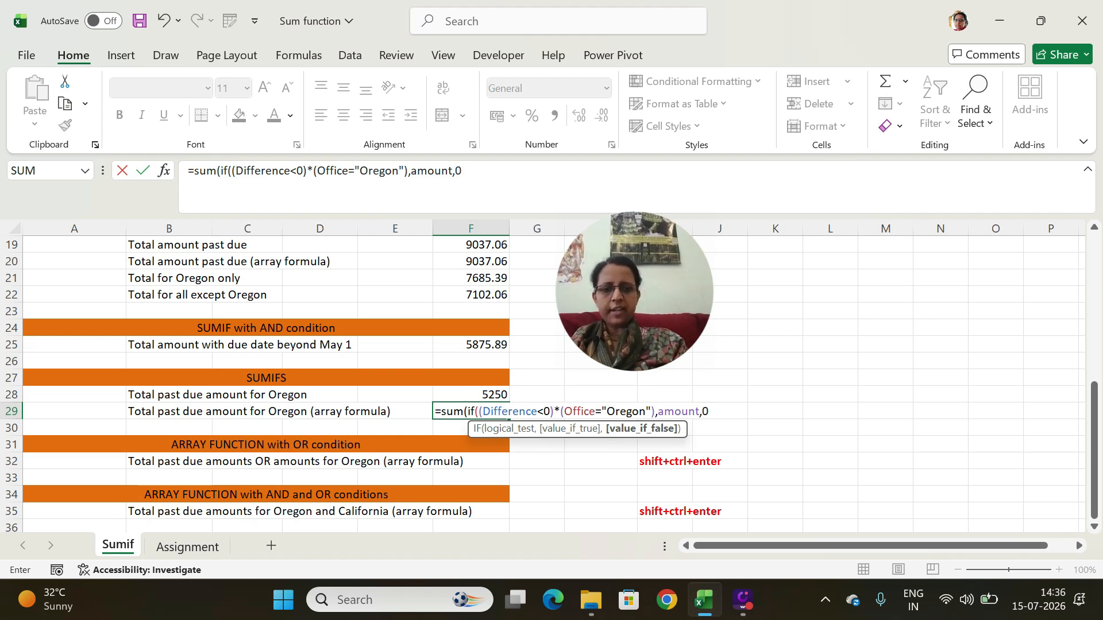
{"action": "type", "text": "))"}
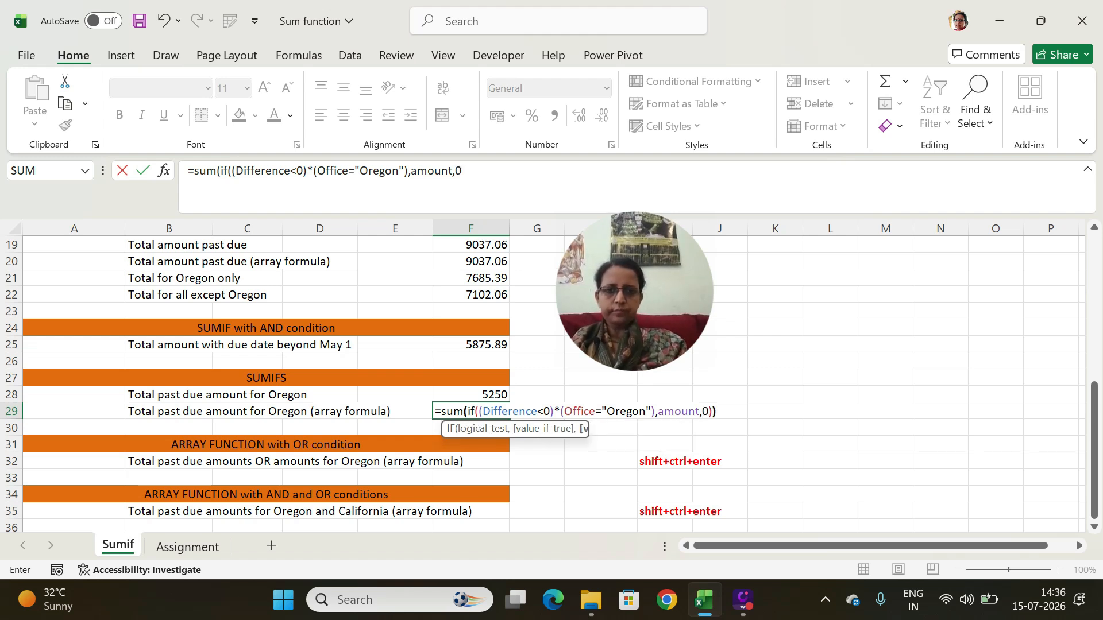
{"action": "key", "text": "ctrl+shift+Return"}
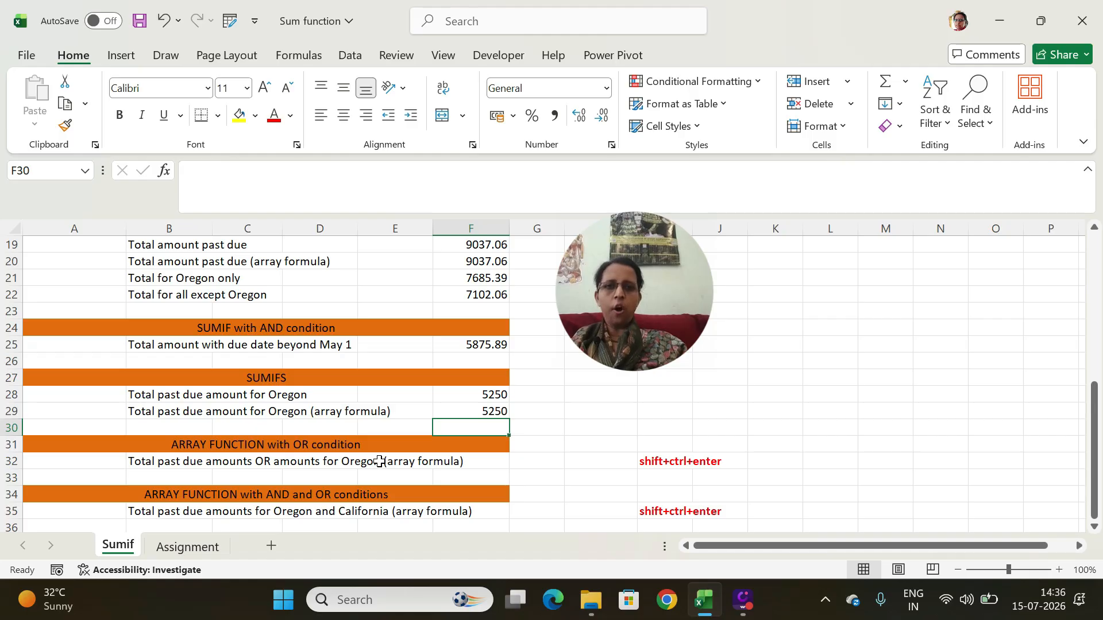
Step: Begin the OR-condition array formula in cell G32 with SUM and a nested IF testing Difference<0
{"action": "left_click", "coordinate": [519, 466]}
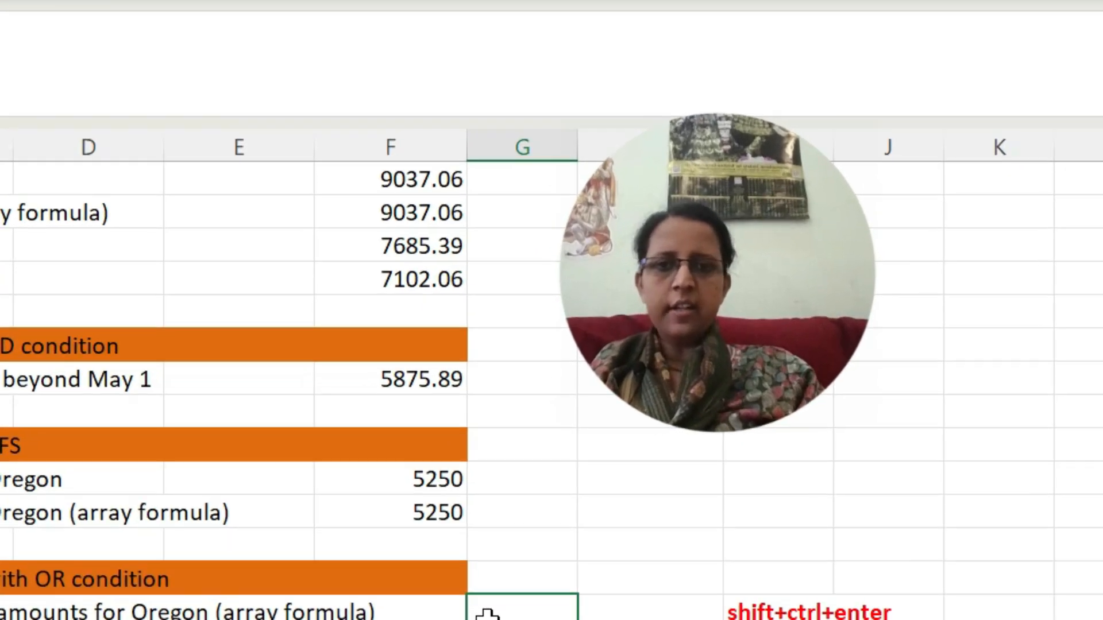
{"action": "type", "text": "=sum"}
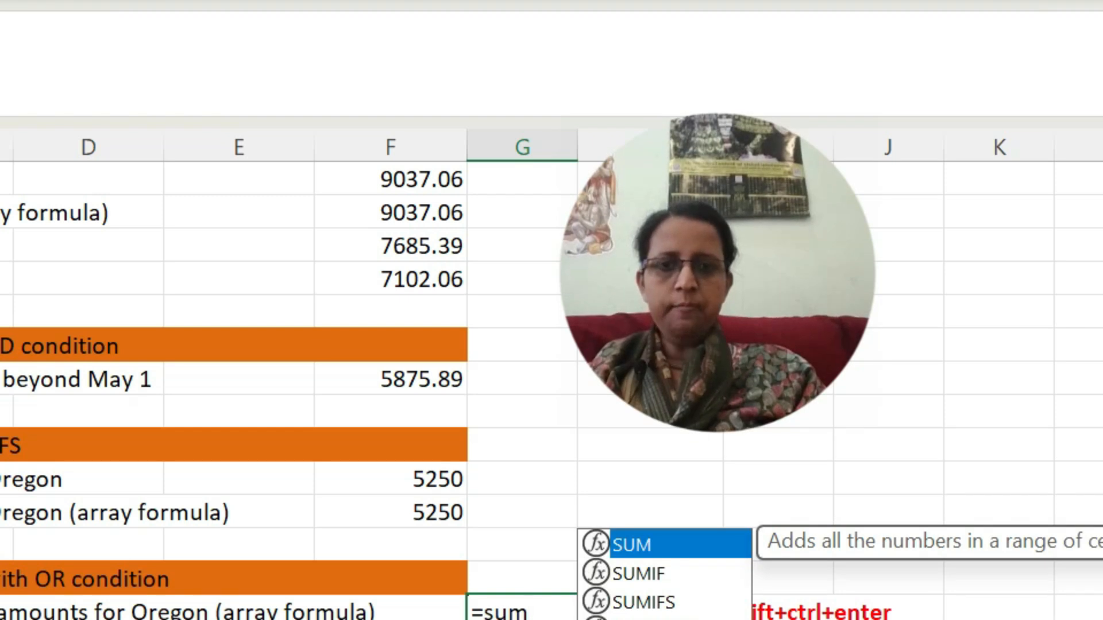
{"action": "type", "text": "(if("}
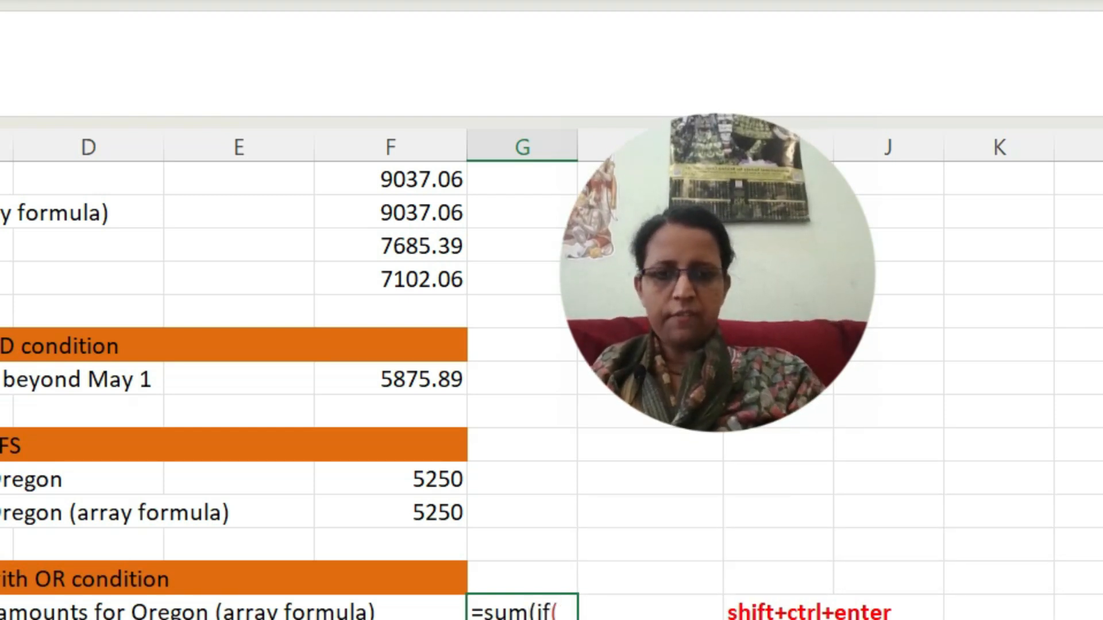
{"action": "type", "text": "("}
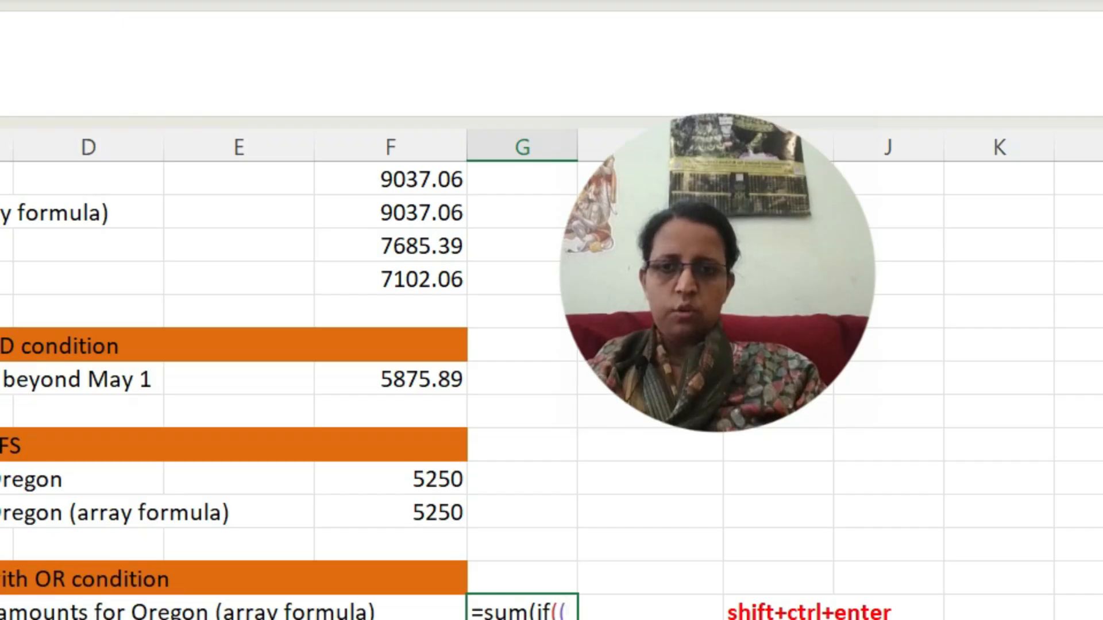
{"action": "type", "text": "diff"}
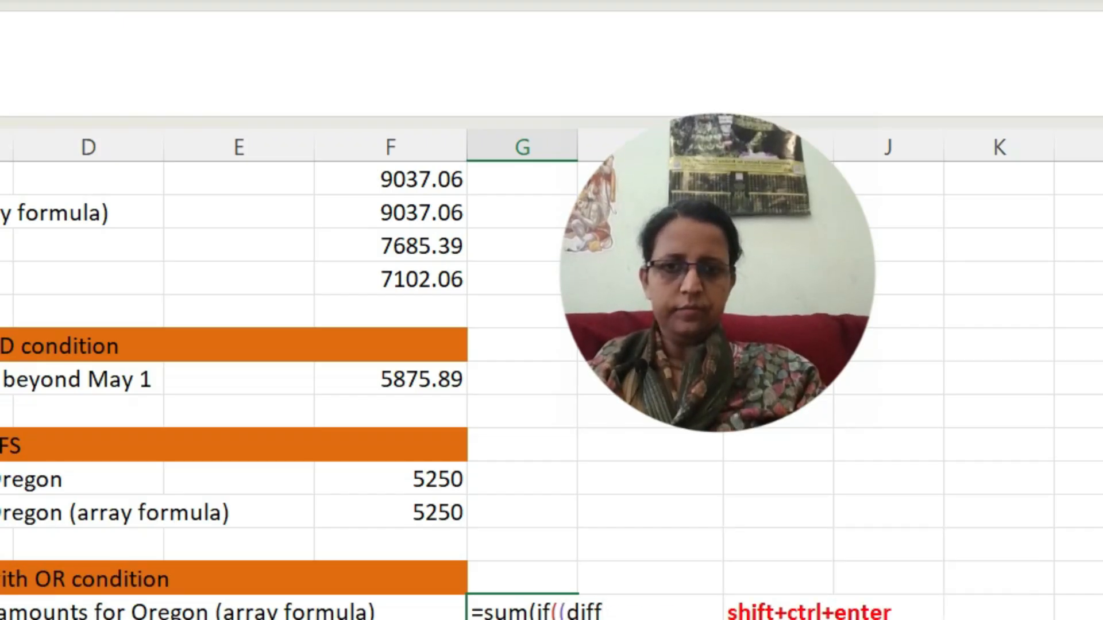
{"action": "key", "text": "Tab"}
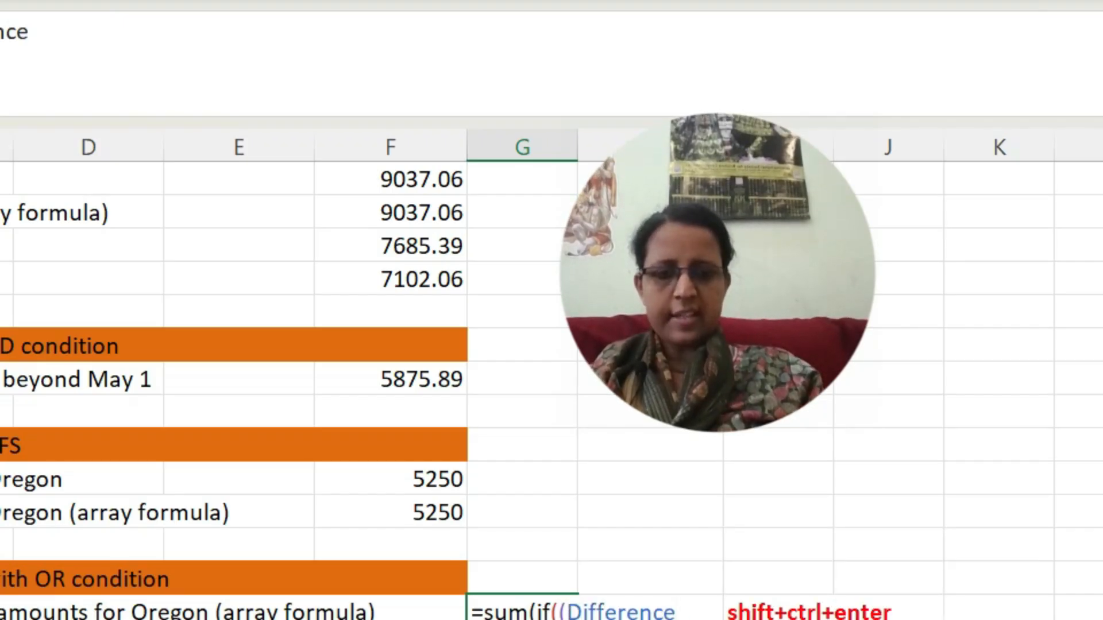
{"action": "type", "text": "<0)"}
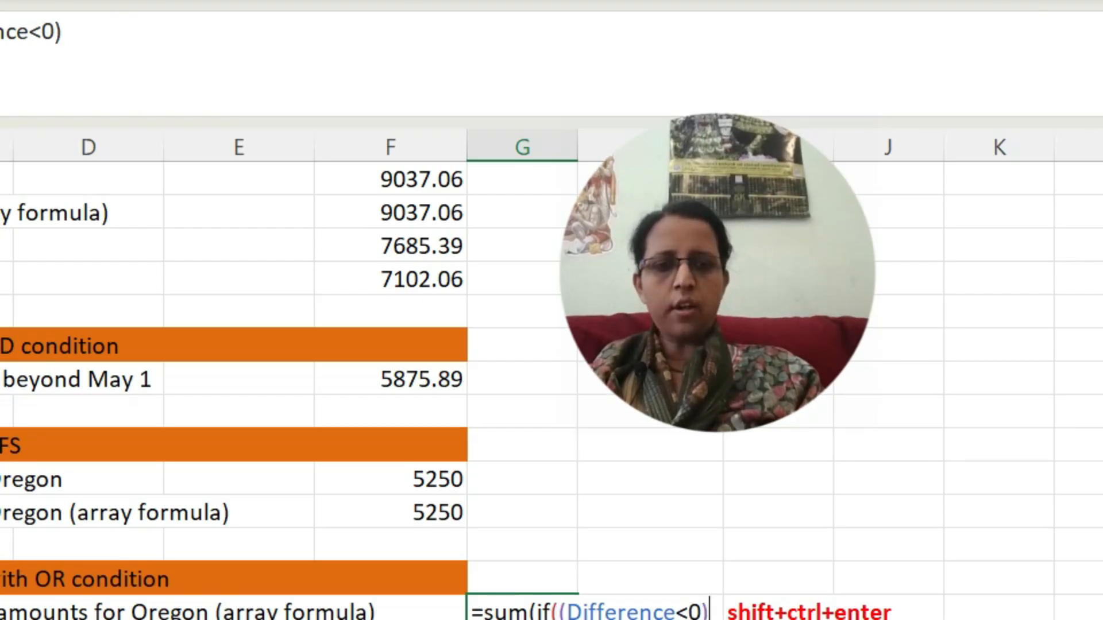
Step: Add the condition Office="Oregon" to the Difference test in cell G32 with a plus sign as the OR operator
{"action": "type", "text": "+("}
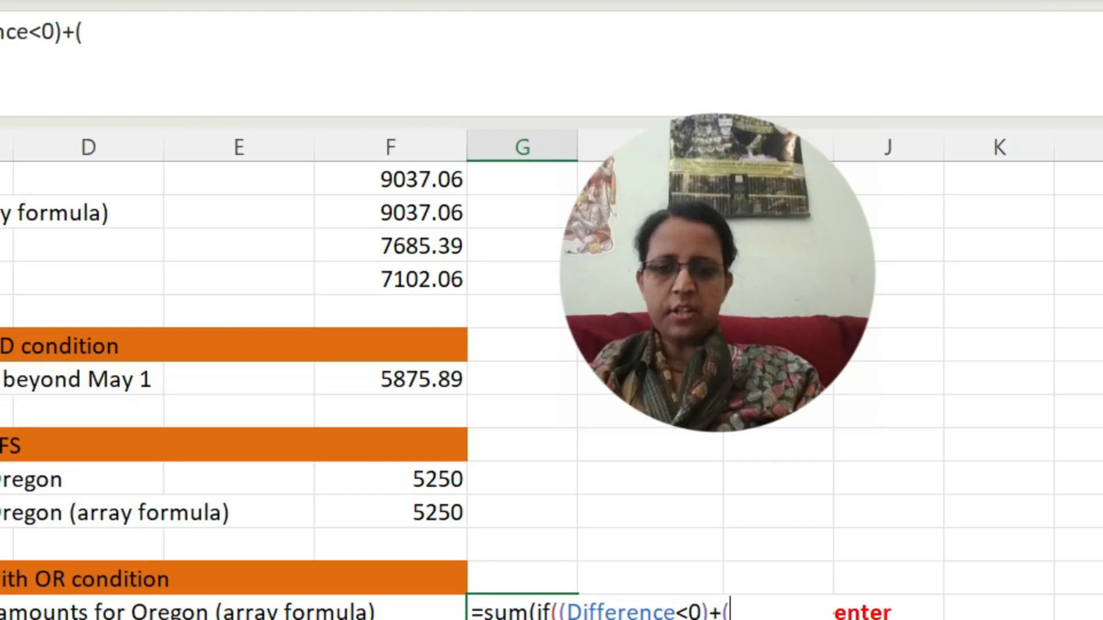
{"action": "type", "text": "off"}
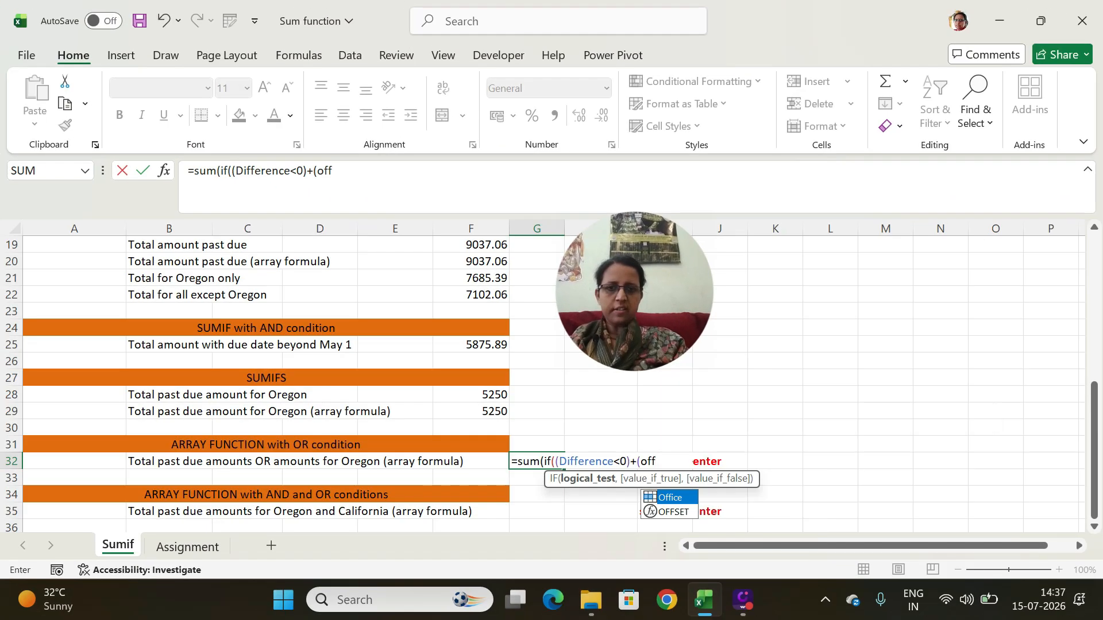
{"action": "key", "text": "Tab"}
{"action": "type", "text": "="}
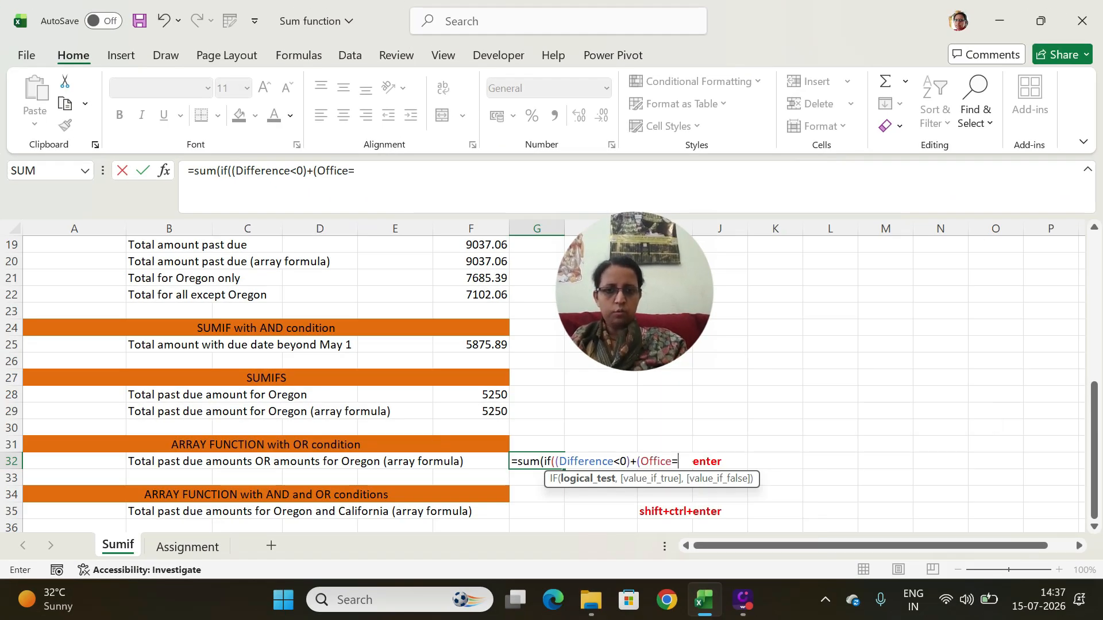
{"action": "type", "text": "\"Oreg"}
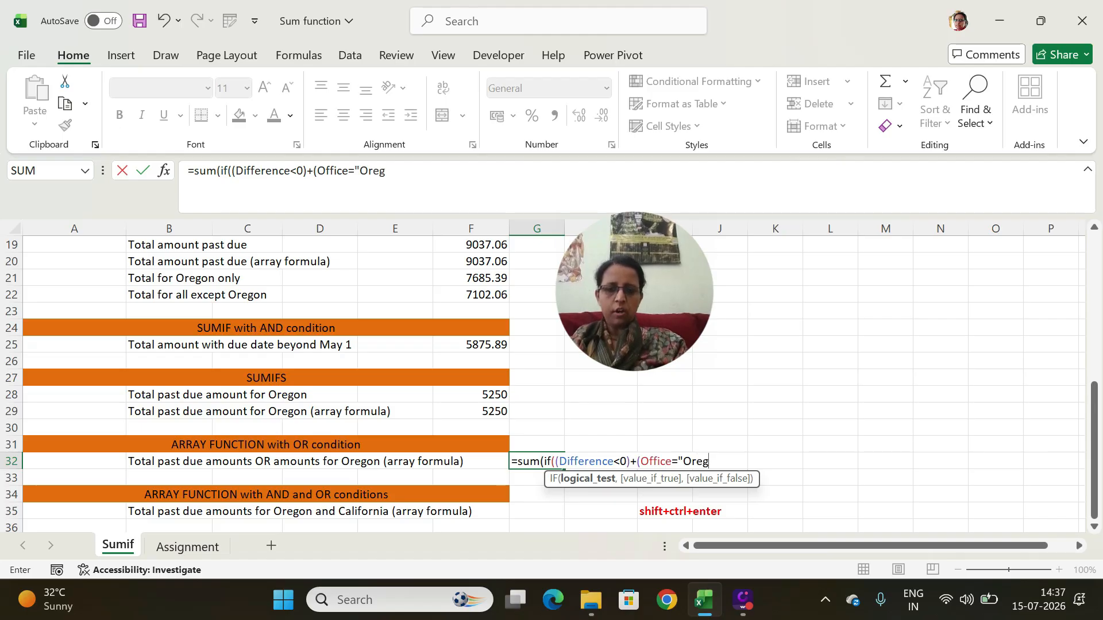
{"action": "type", "text": "on\""}
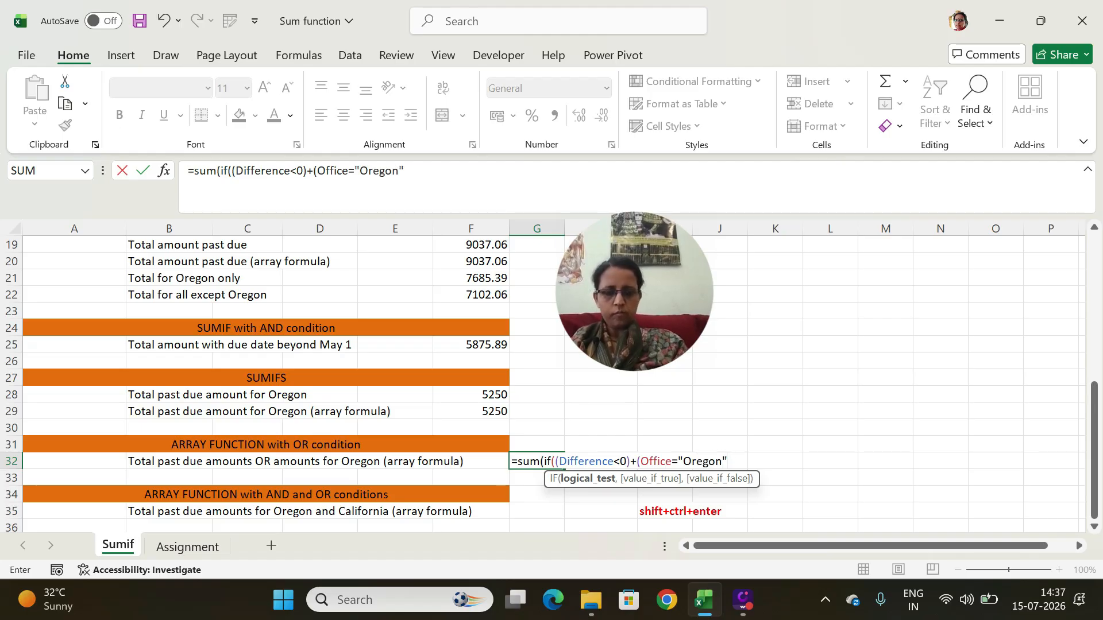
{"action": "type", "text": ")"}
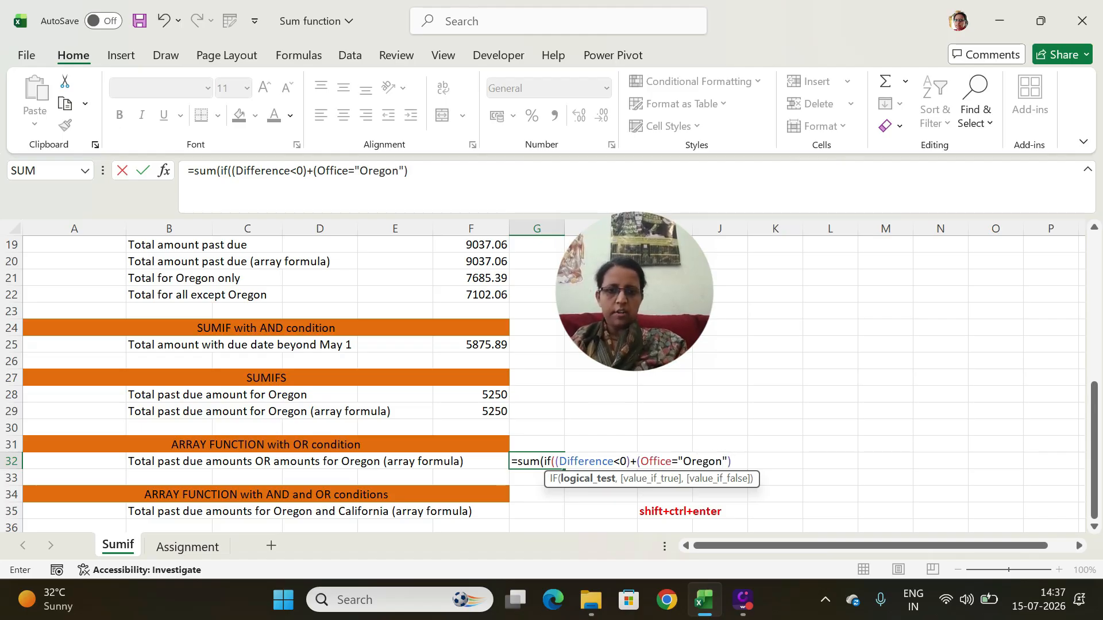
Step: Finish the G32 formula with Amount as the true value and 0 as the false value, entering it as an array formula
{"action": "type", "text": ","}
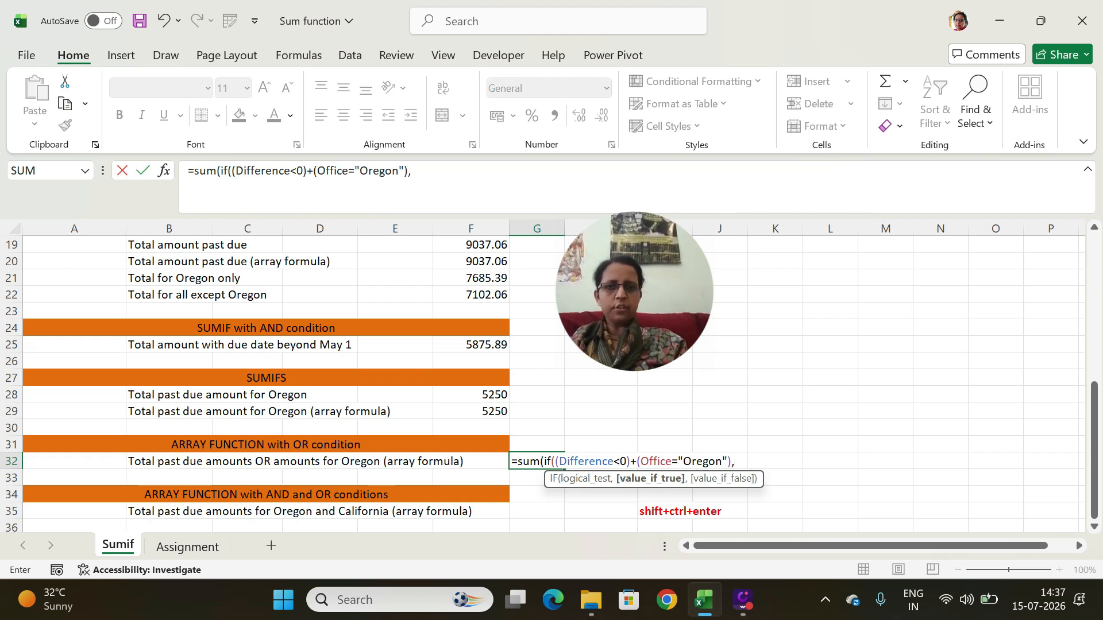
{"action": "type", "text": "amount"}
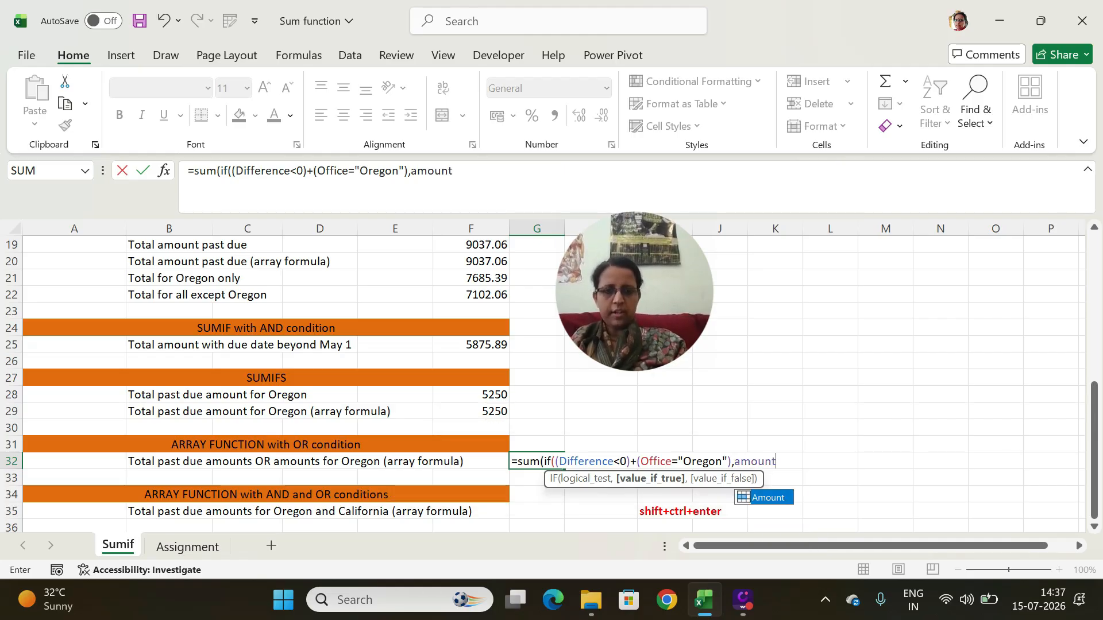
{"action": "type", "text": ",0))"}
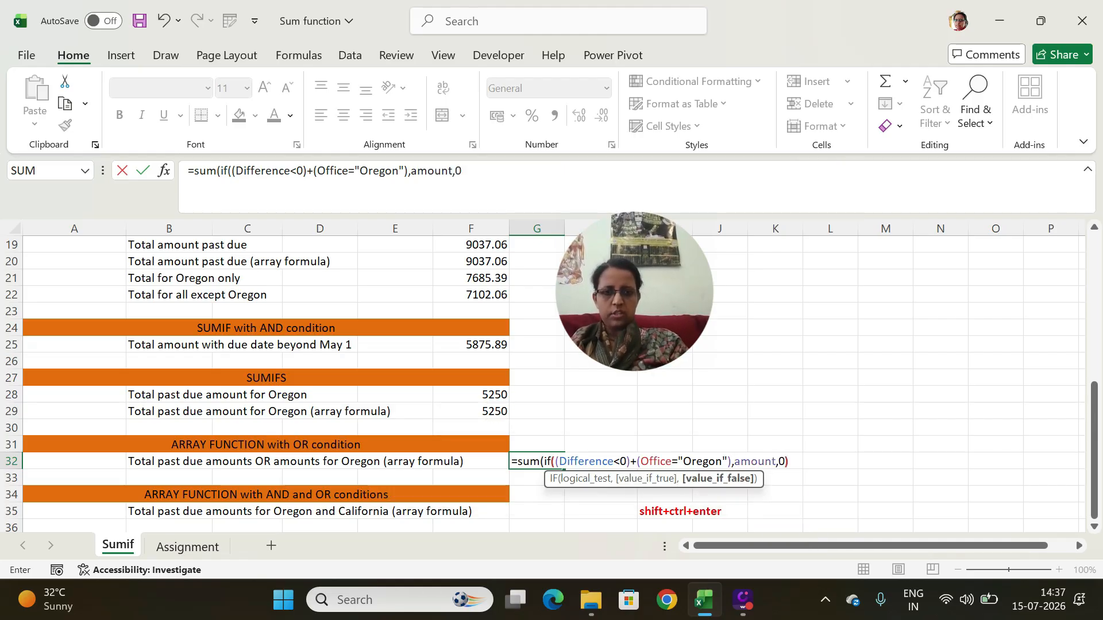
{"action": "key", "text": "ctrl+shift+Return"}
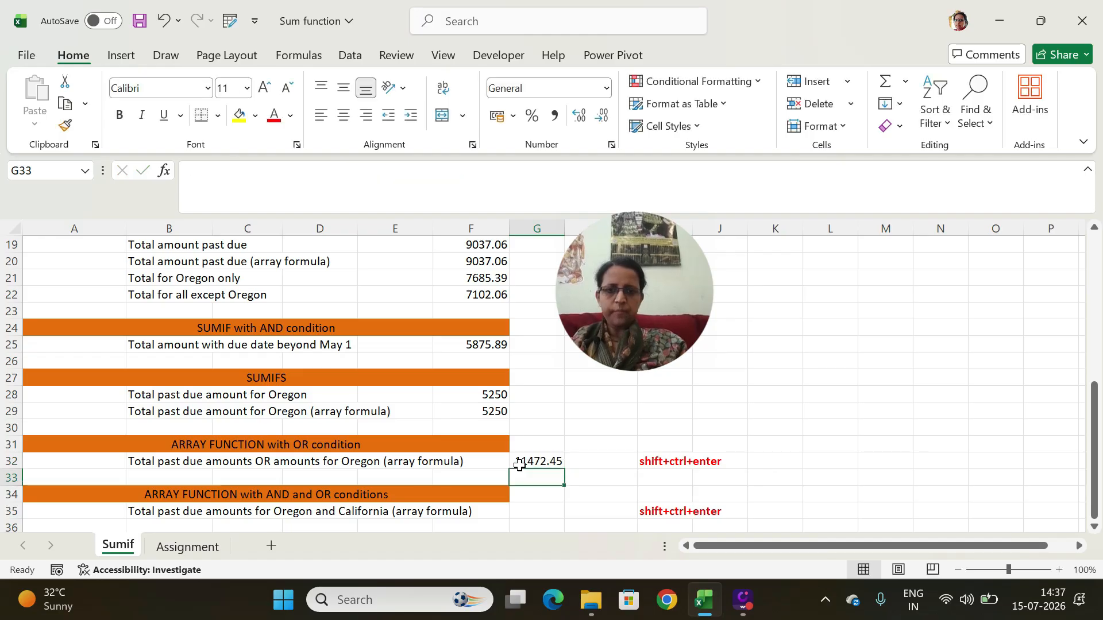
Step: Begin the combined AND/OR array formula in cell G35 with SUM and a nested IF testing Difference<0
{"action": "left_click", "coordinate": [524, 512]}
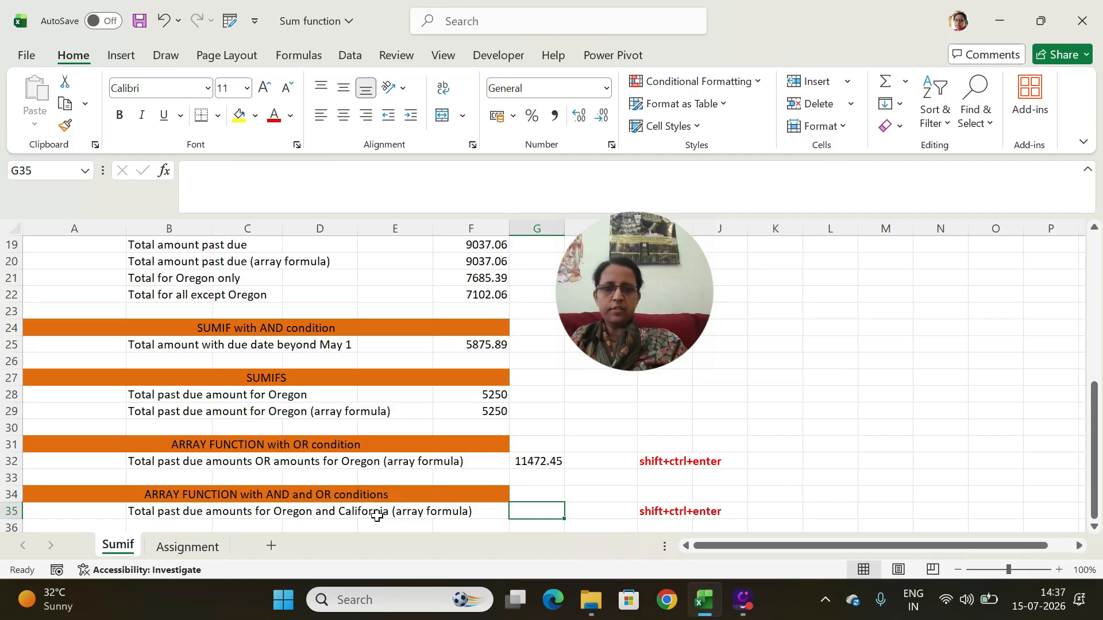
{"action": "type", "text": "=sum"}
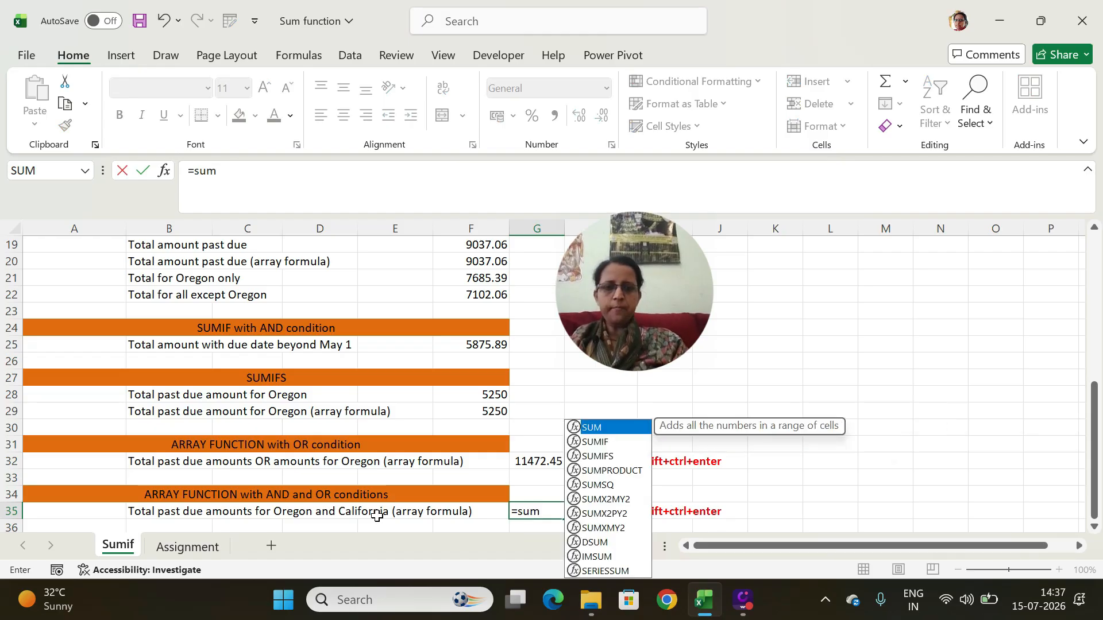
{"action": "type", "text": "(if"}
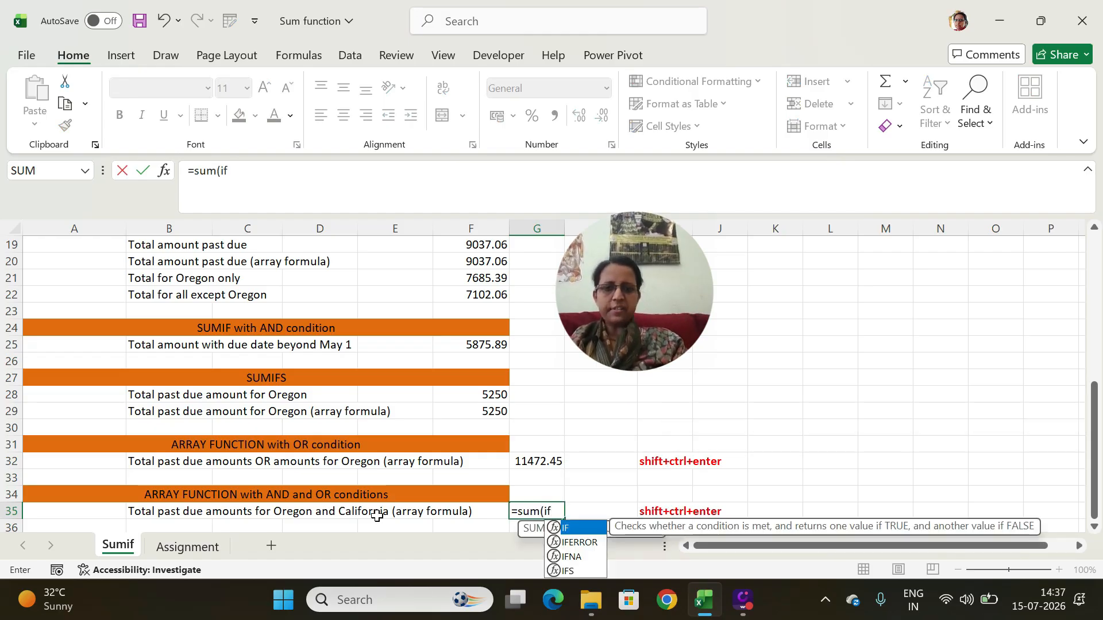
{"action": "type", "text": "("}
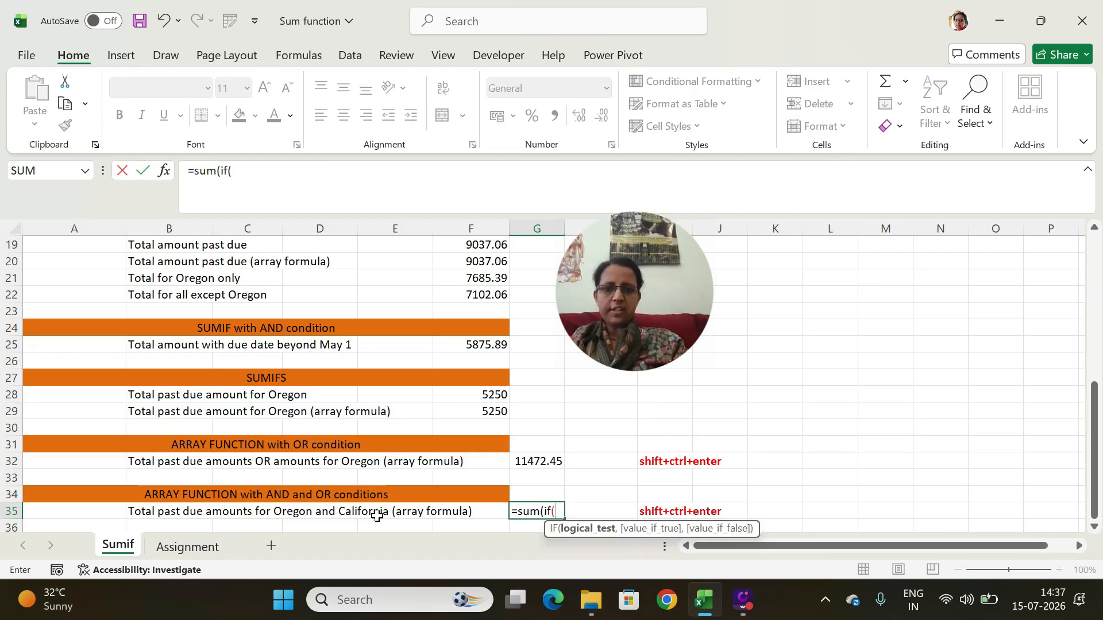
{"action": "type", "text": "("}
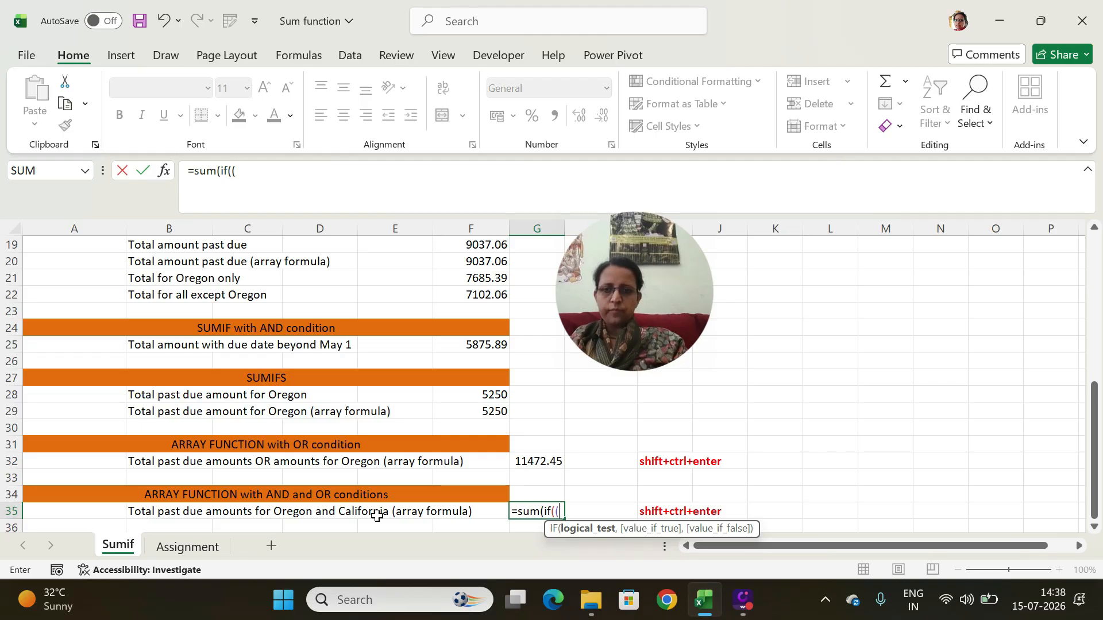
{"action": "type", "text": "diff"}
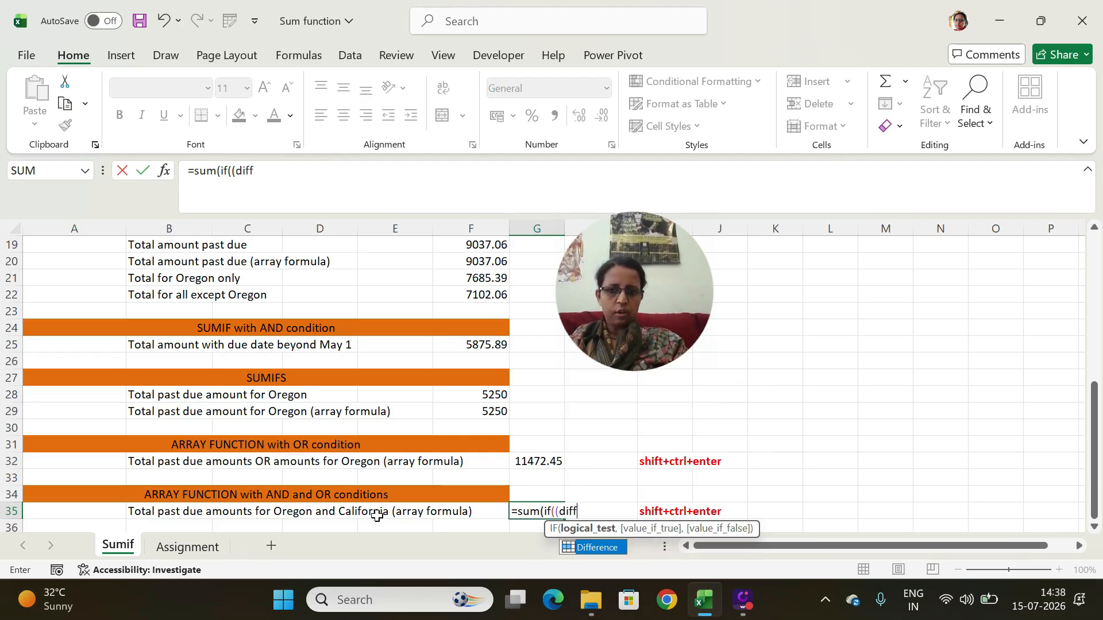
{"action": "key", "text": "Tab"}
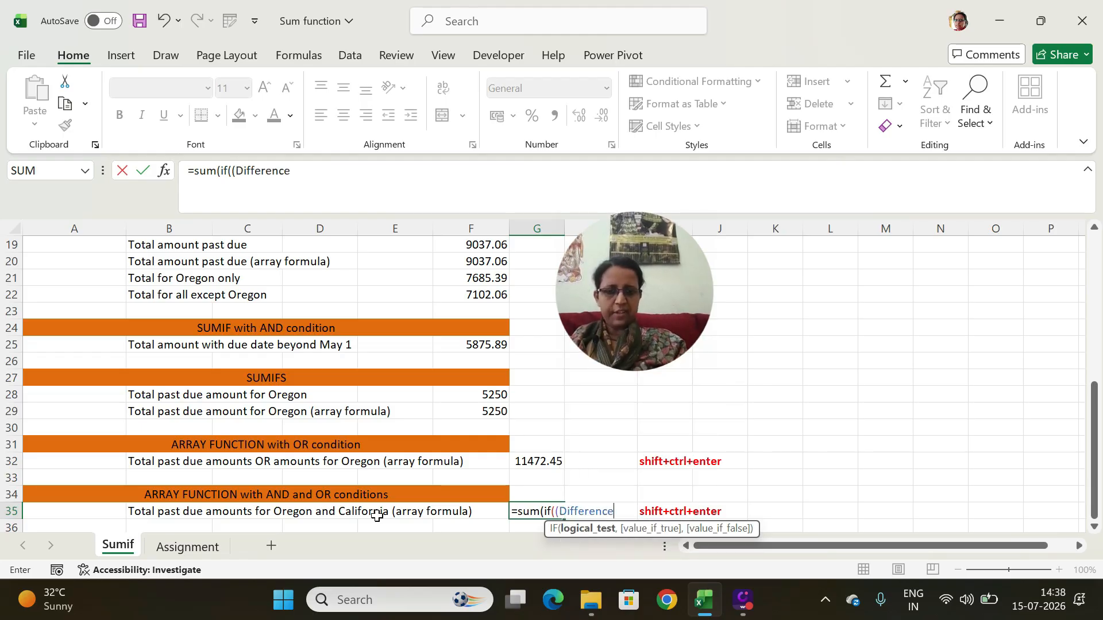
{"action": "type", "text": "<0"}
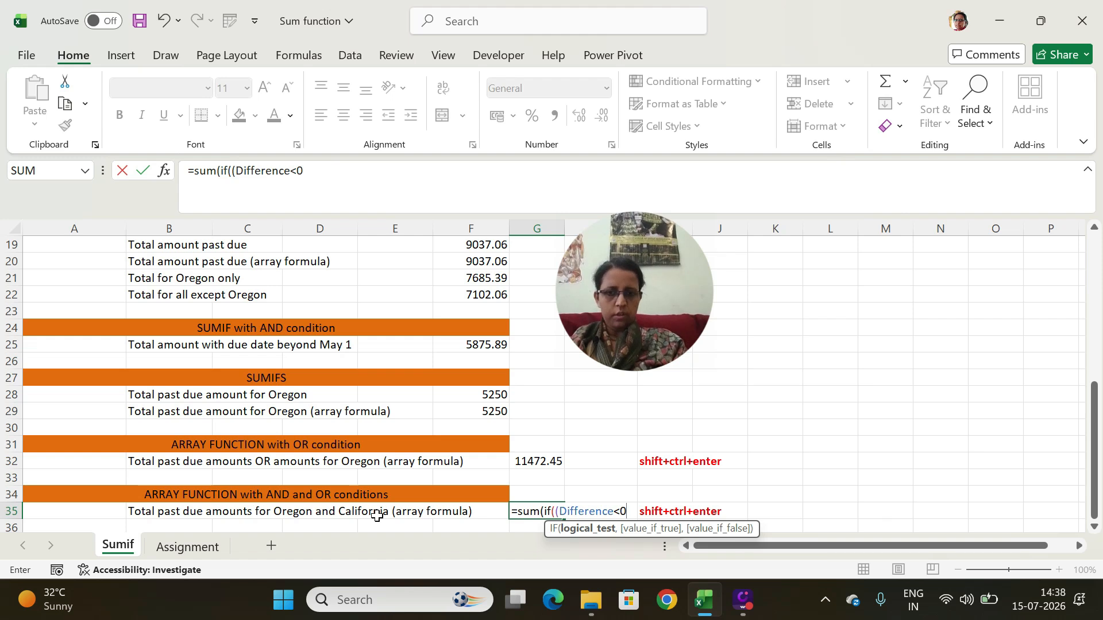
{"action": "type", "text": ")"}
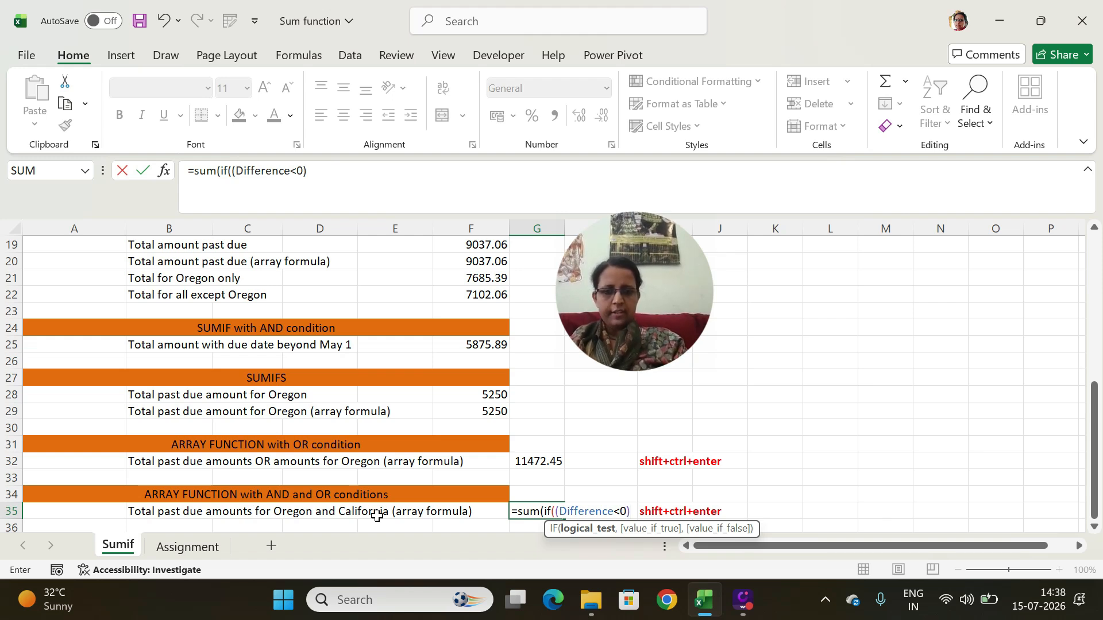
Step: Multiply the Difference test in G35 by a nested parenthesised group that starts with the condition Office="Oregon"
{"action": "type", "text": "*"}
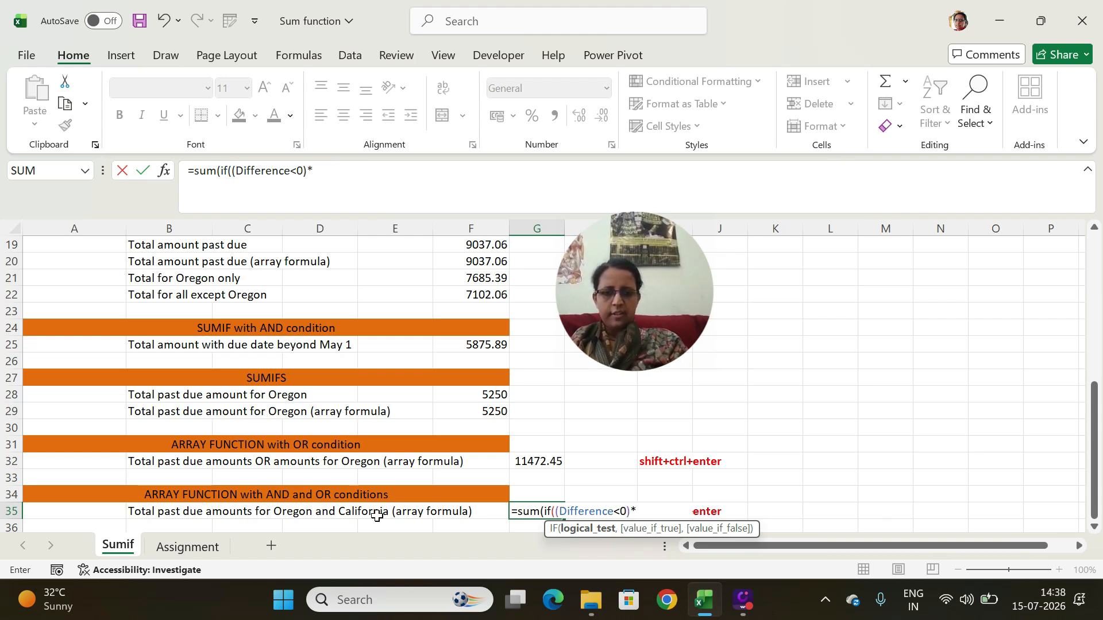
{"action": "type", "text": "(("}
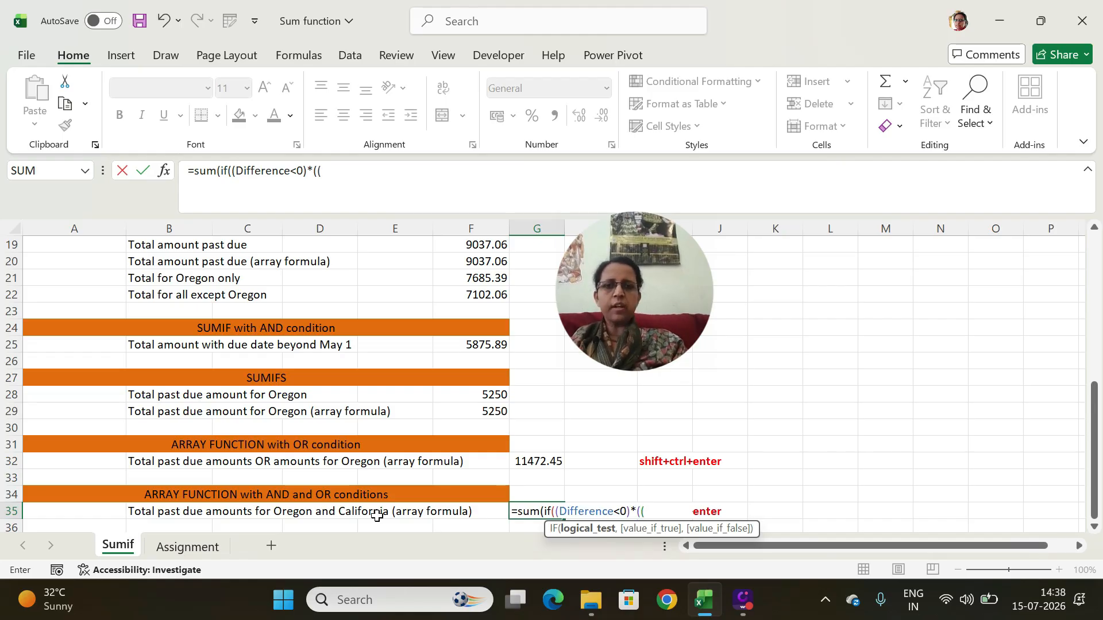
{"action": "type", "text": "off"}
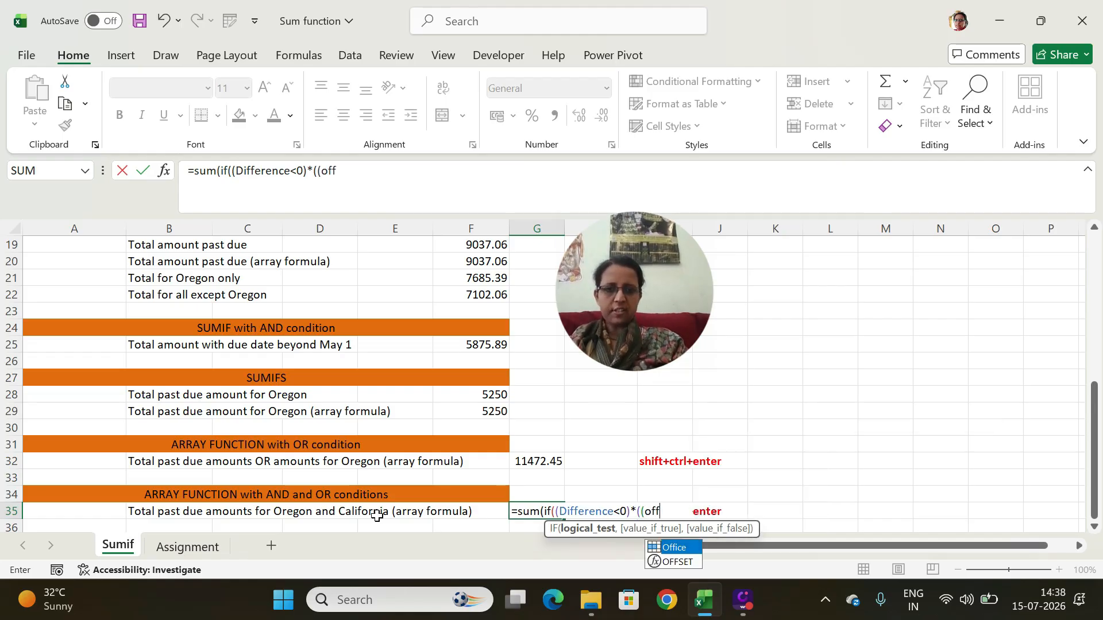
{"action": "key", "text": "Tab"}
{"action": "type", "text": "="}
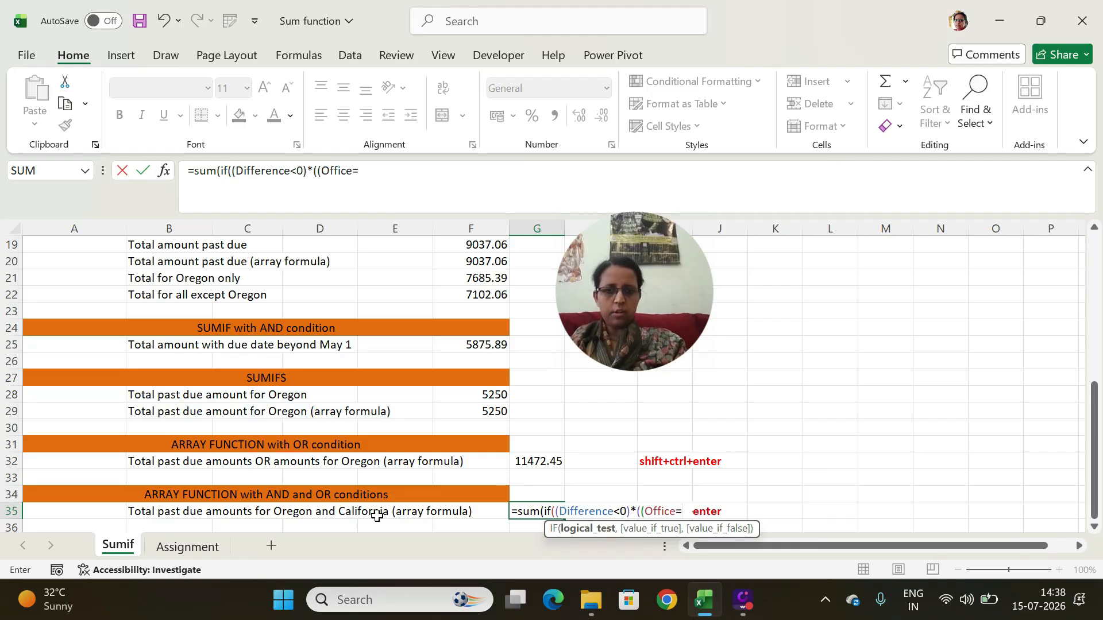
{"action": "type", "text": "\""}
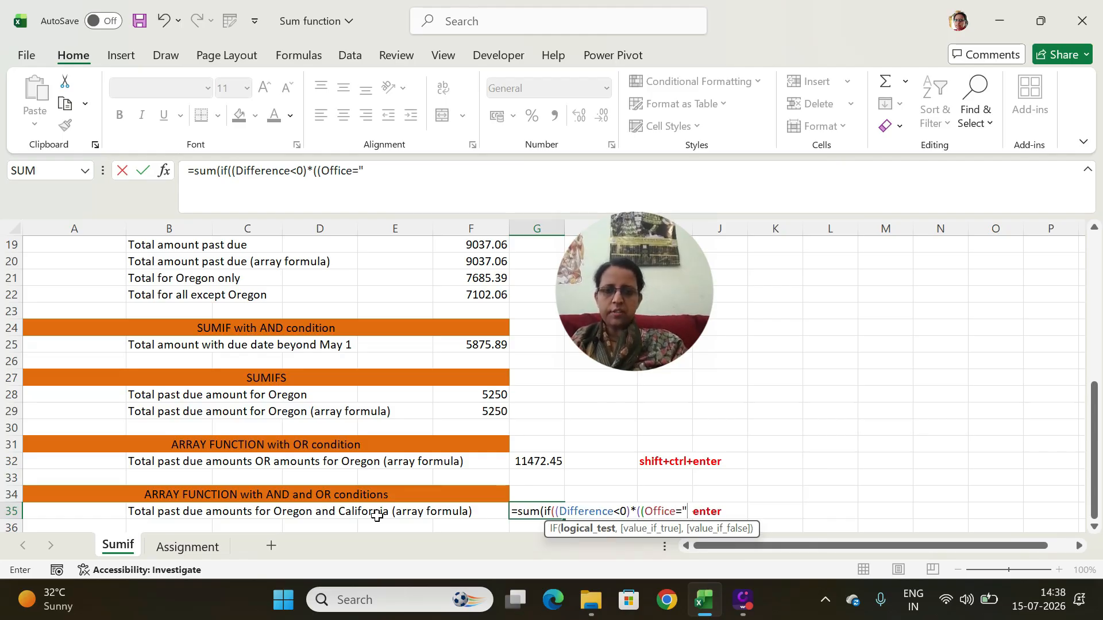
{"action": "type", "text": "Oregon\""}
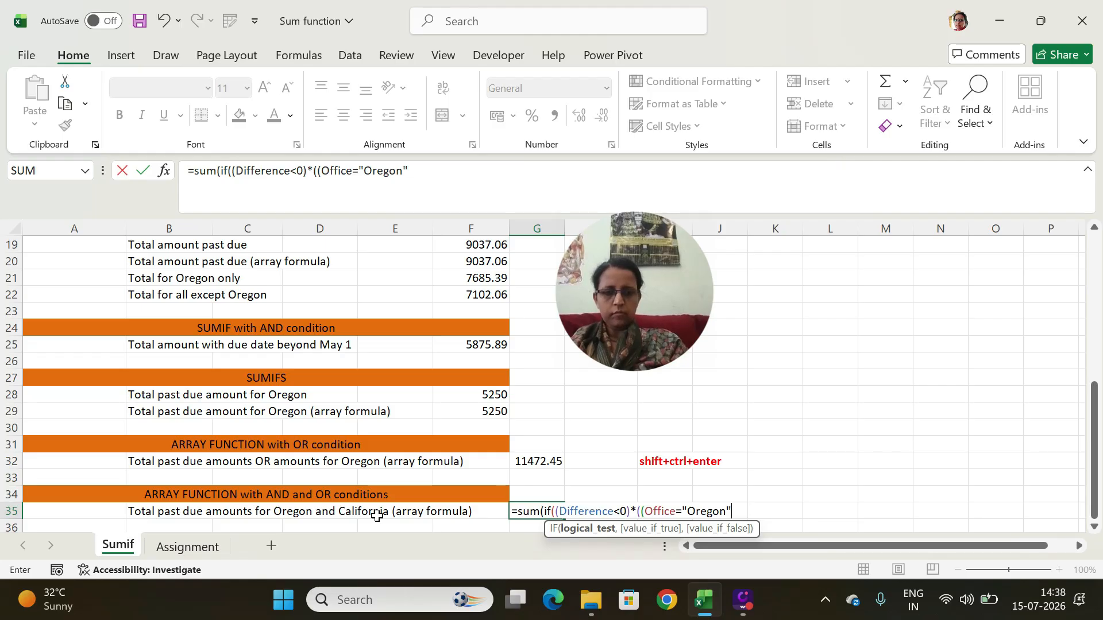
{"action": "type", "text": ")"}
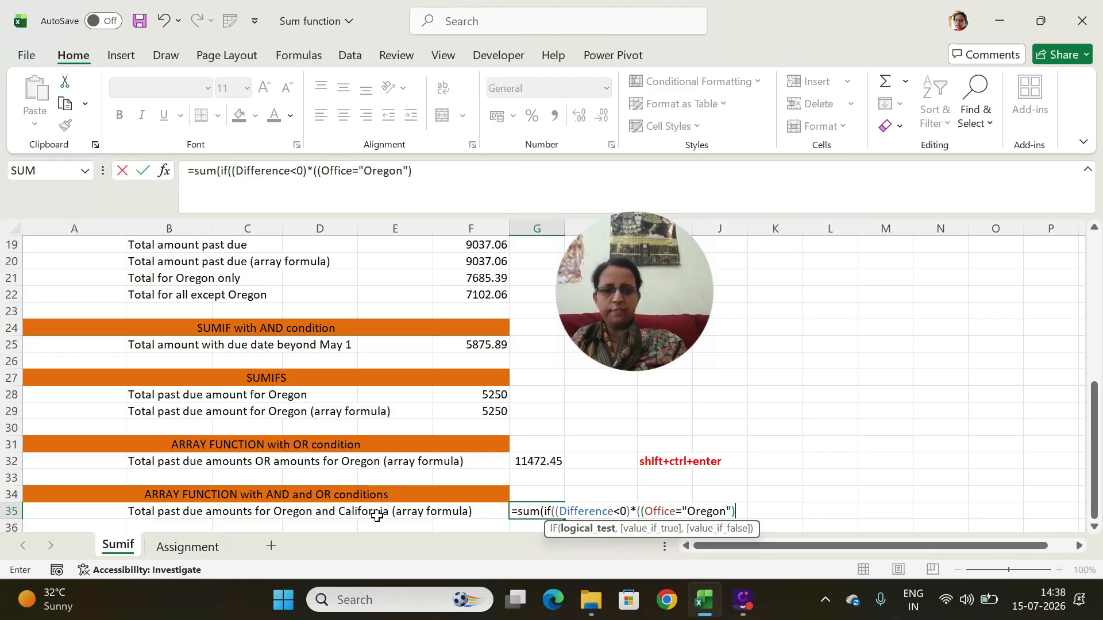
Step: Add Office="California" as the OR alternative to the Oregon condition in G35 with a plus sign, and close the group
{"action": "type", "text": "+"}
{"action": "type", "text": "(off"}
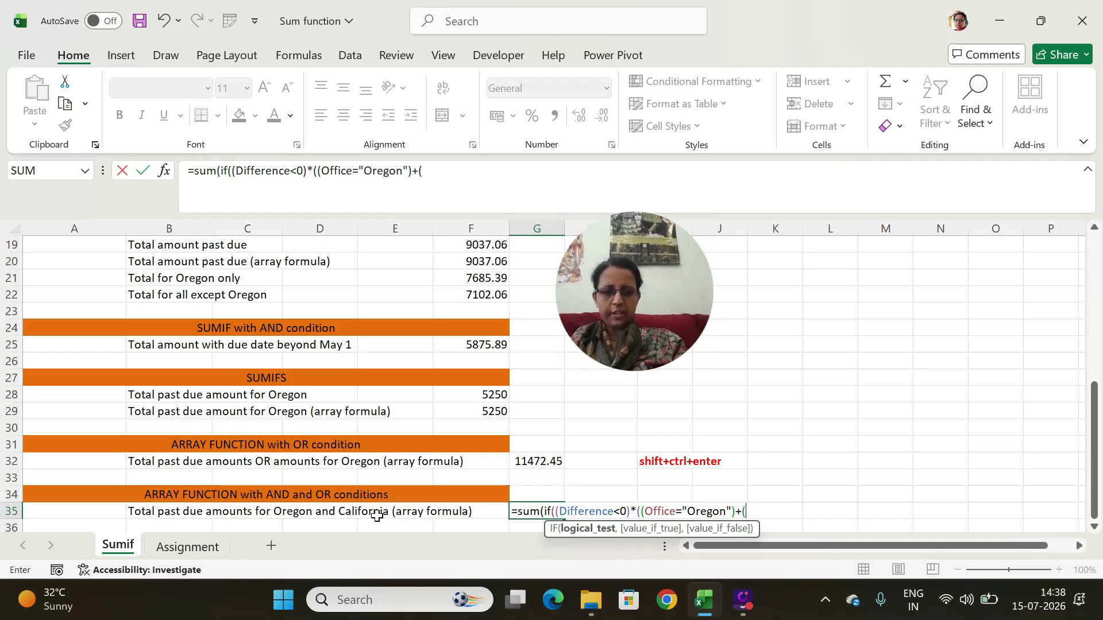
{"action": "key", "text": "Tab"}
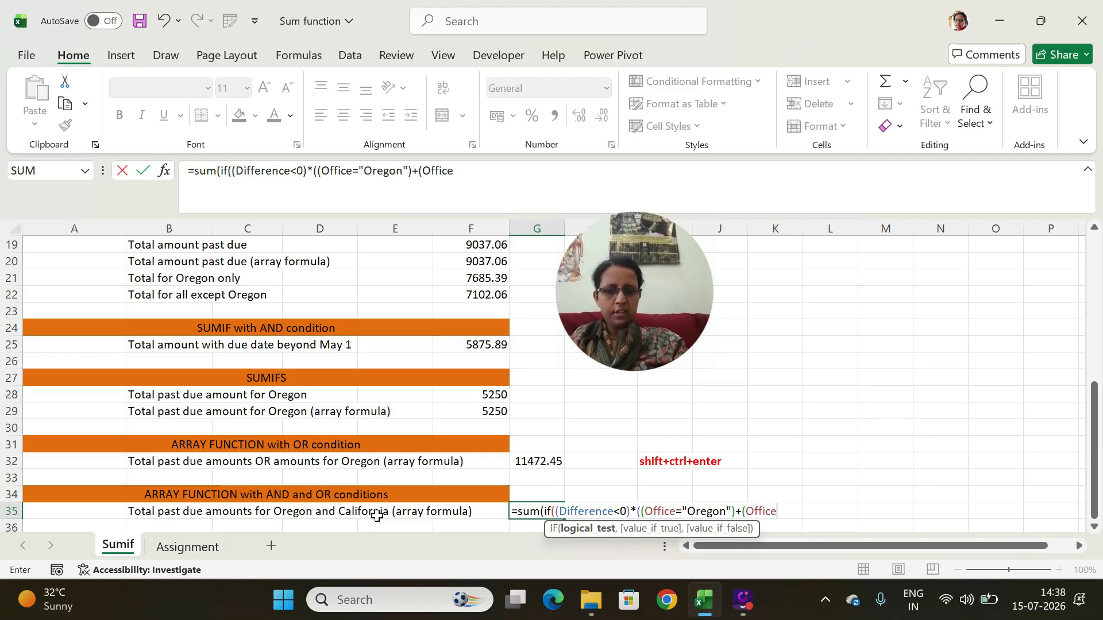
{"action": "type", "text": "="}
{"action": "type", "text": "\"C"}
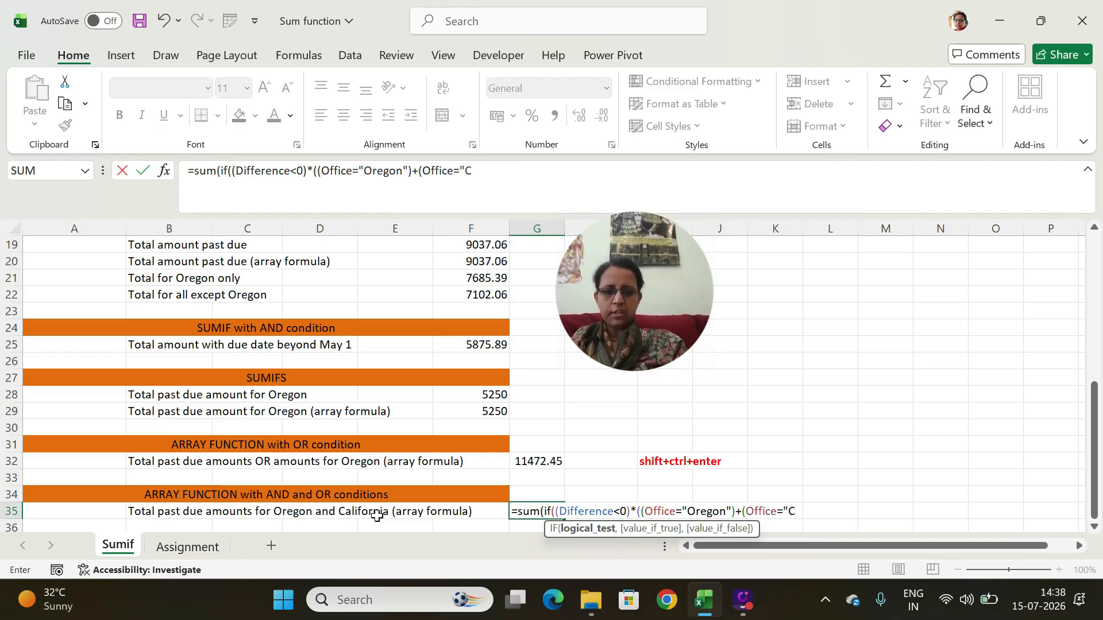
{"action": "type", "text": "alifornia"}
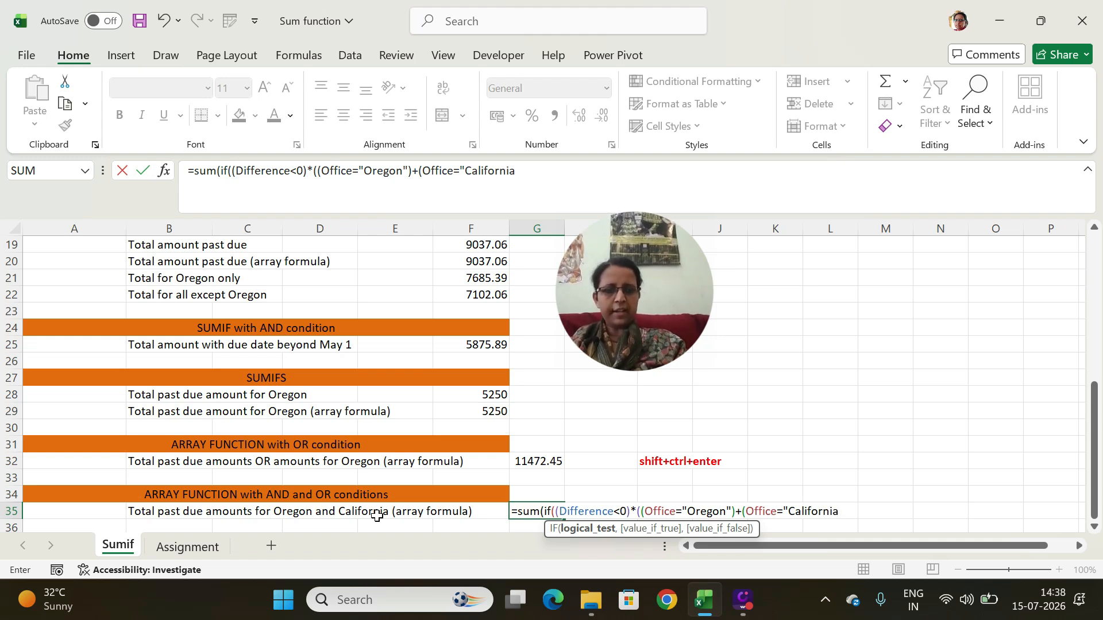
{"action": "type", "text": "\""}
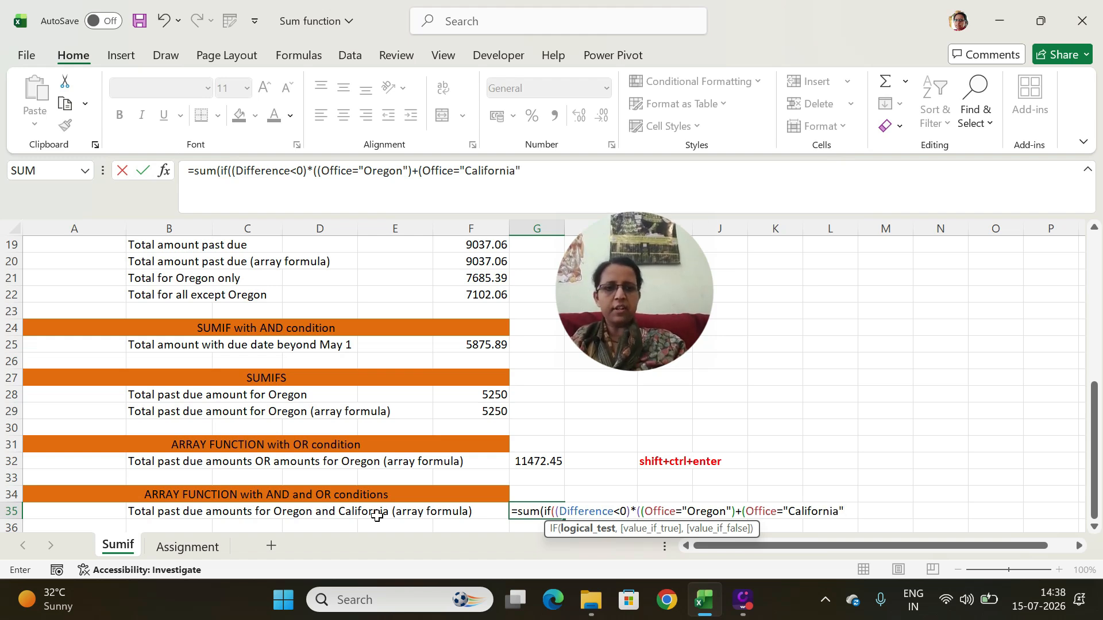
{"action": "type", "text": ")"}
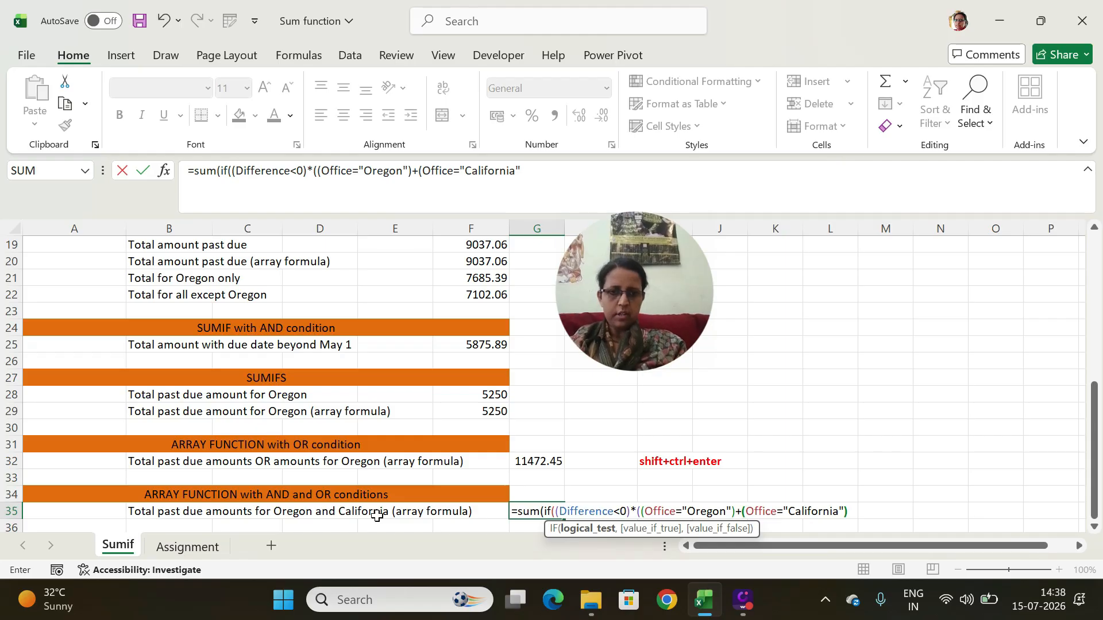
{"action": "type", "text": ")"}
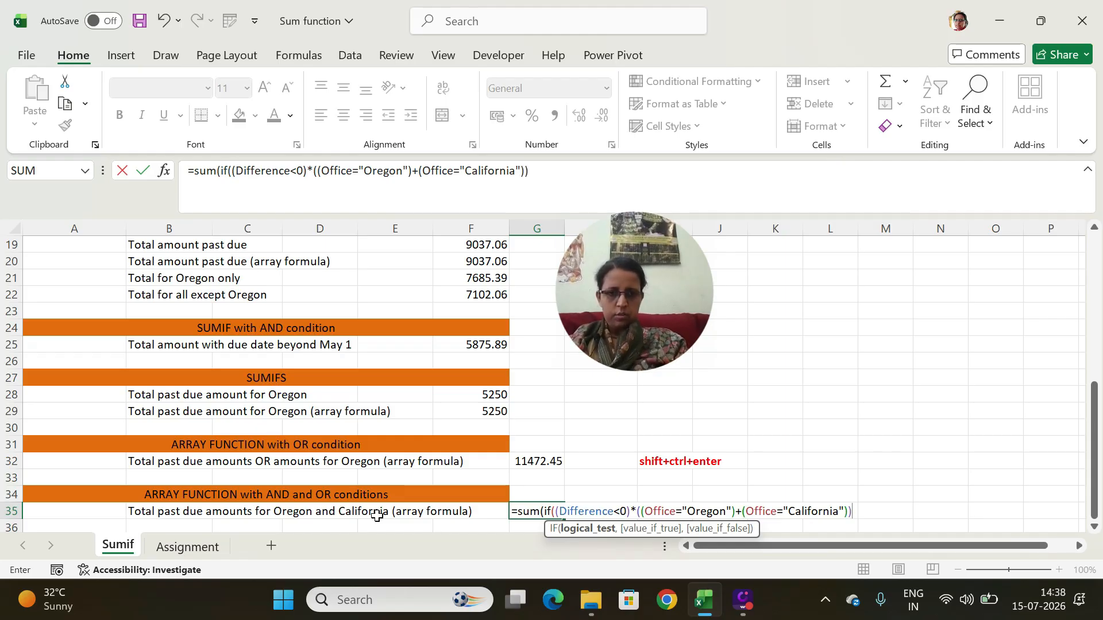
Step: Complete the G35 formula with Amount as the true value and 0 as the false value, entering it as an array formula
{"action": "type", "text": ","}
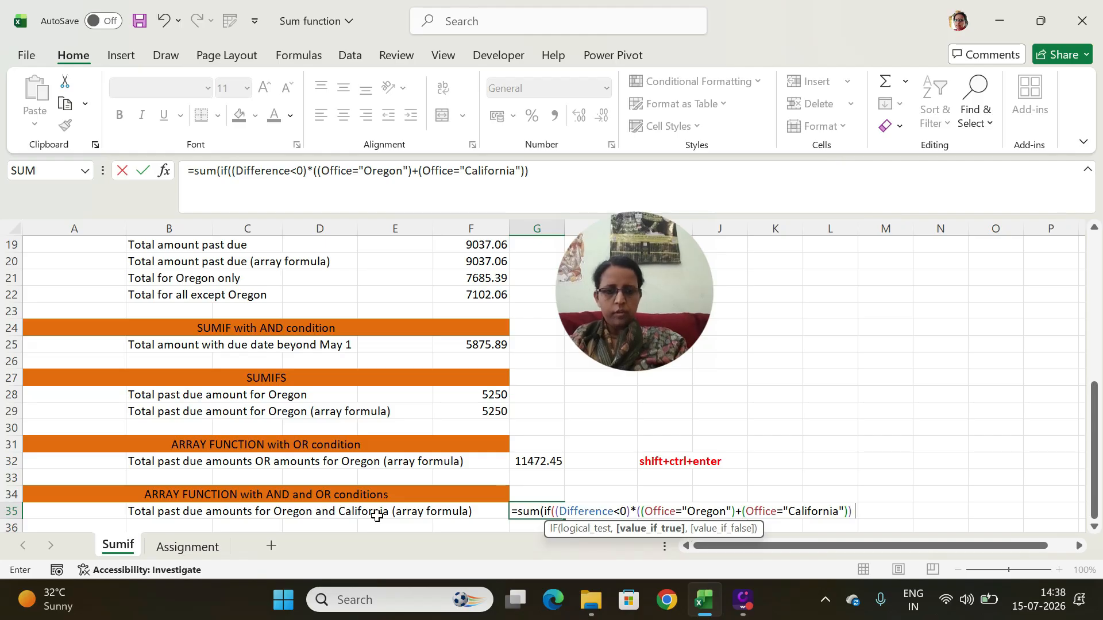
{"action": "type", "text": "amo"}
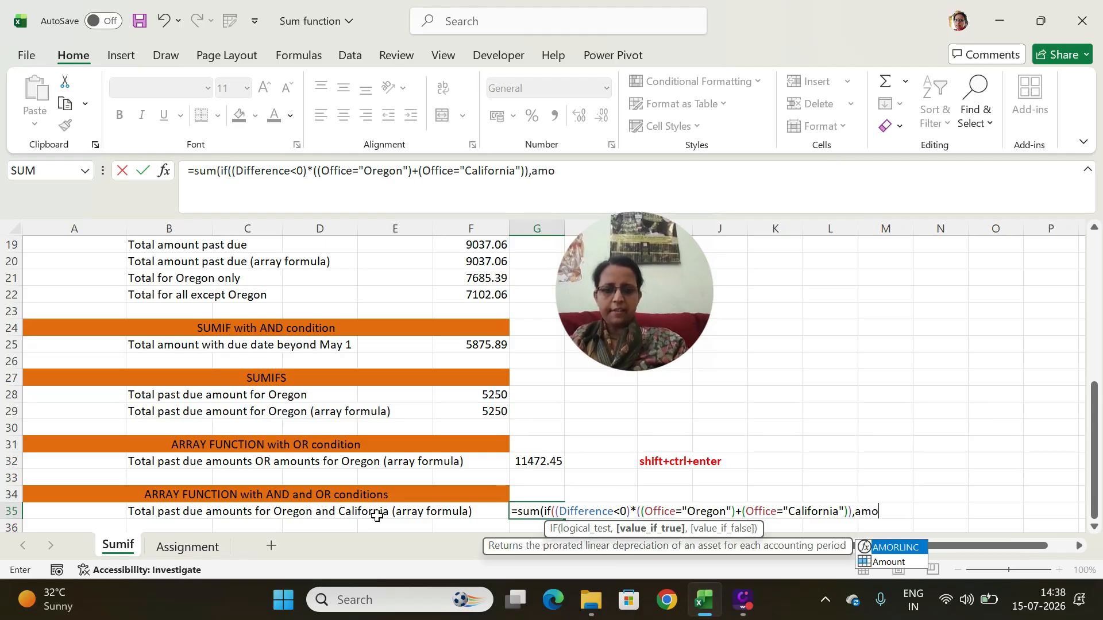
{"action": "type", "text": "unt,0"}
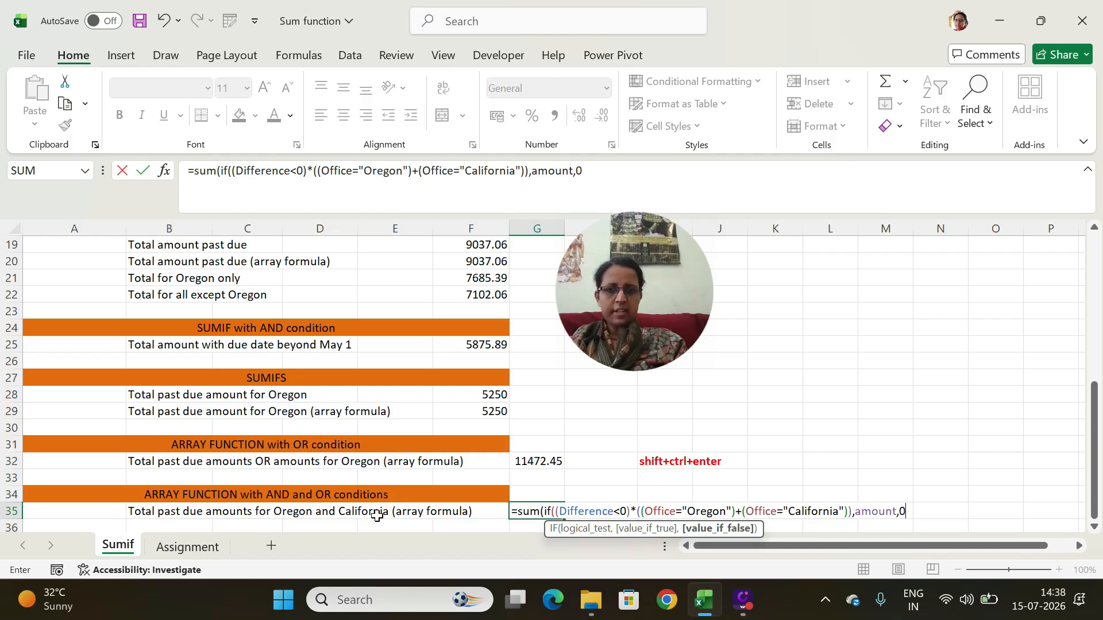
{"action": "type", "text": ")"}
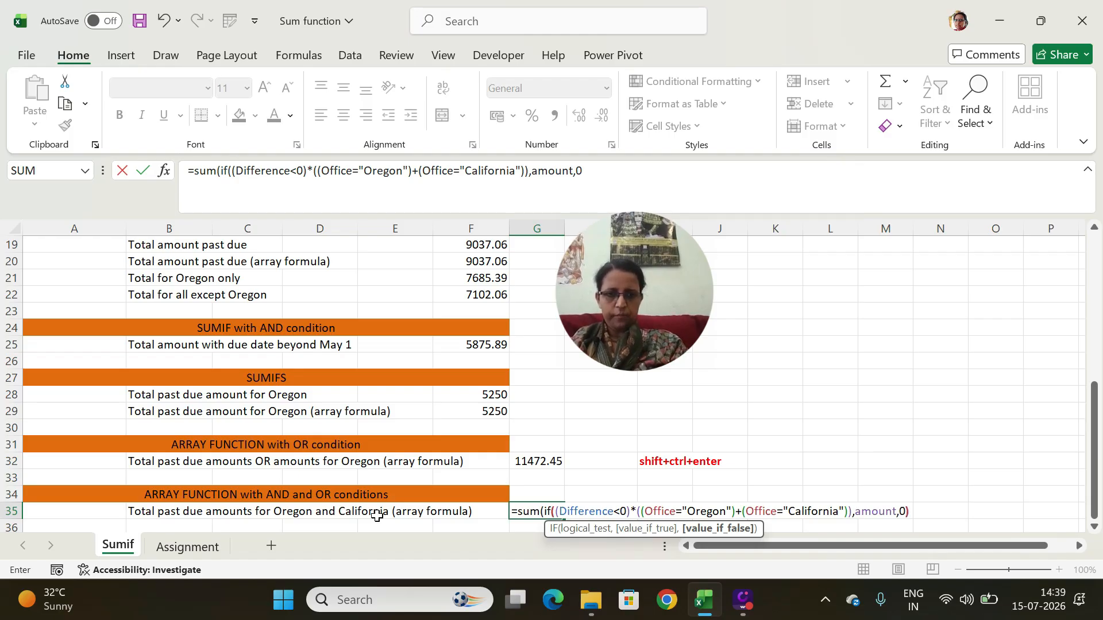
{"action": "type", "text": ")"}
{"action": "key", "text": "ctrl+shift+Return"}
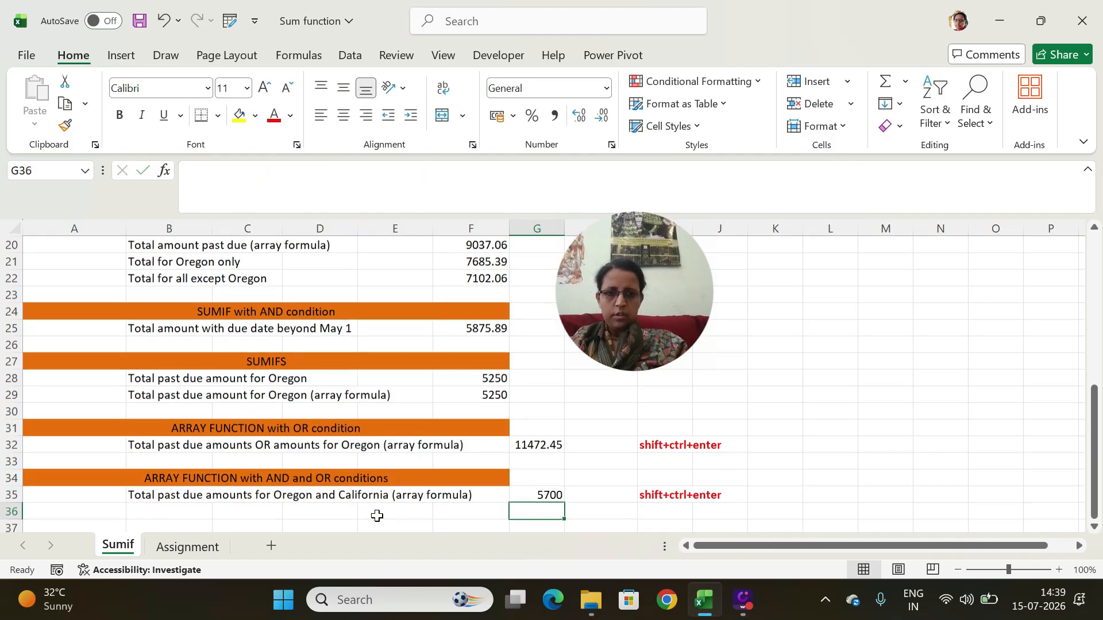